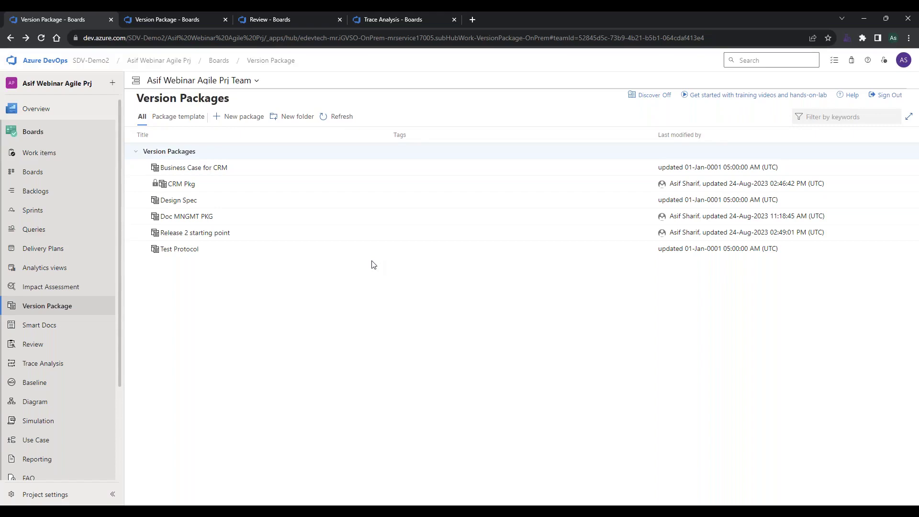
pyautogui.moveTo(381, 260)
pyautogui.click(294, 117)
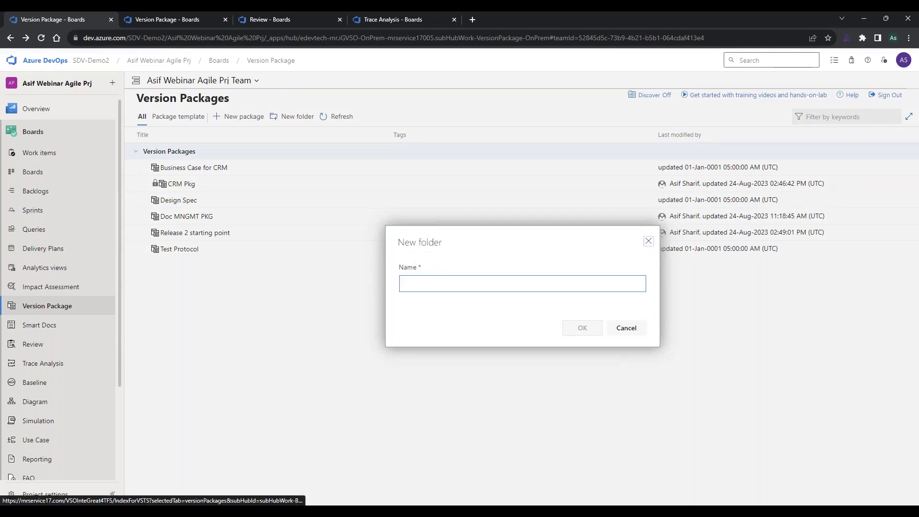
pyautogui.click(648, 241)
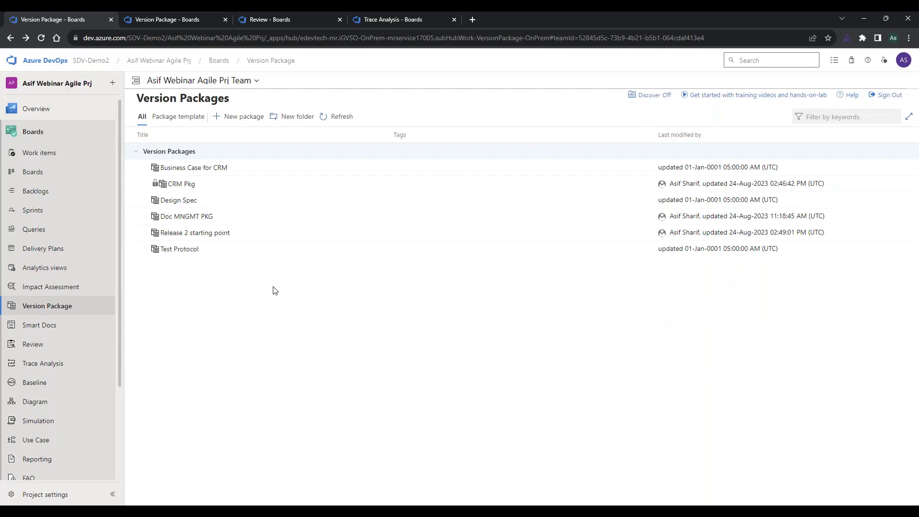
# Start a new version package named "Test webinar" in the Version Packages folder
pyautogui.click(248, 118)
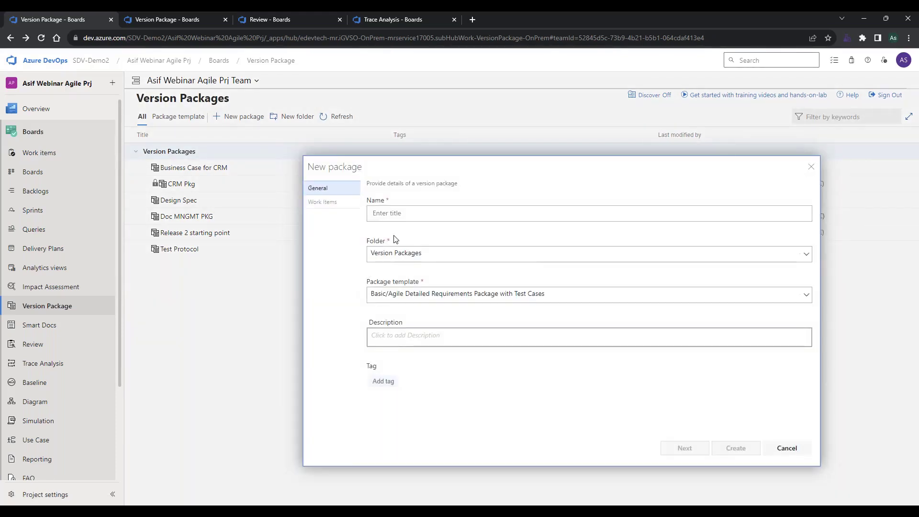
pyautogui.click(424, 211)
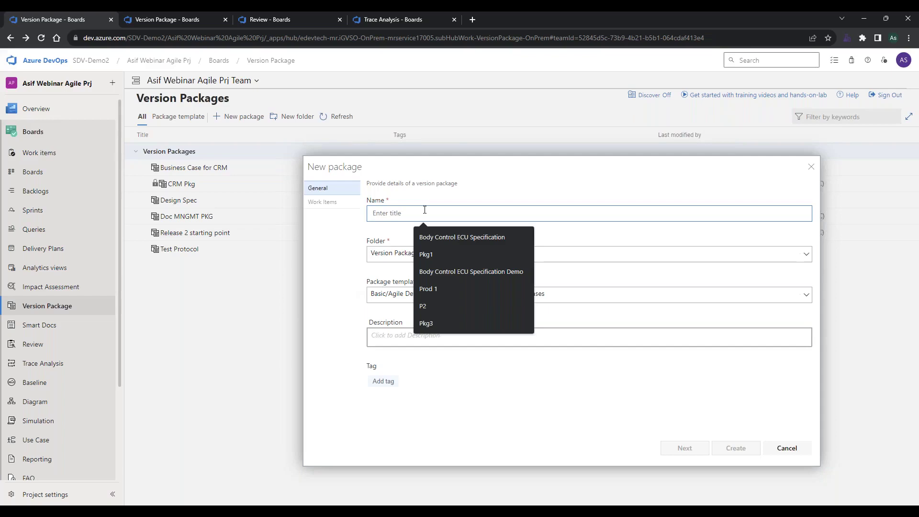
pyautogui.write('Test webinar')
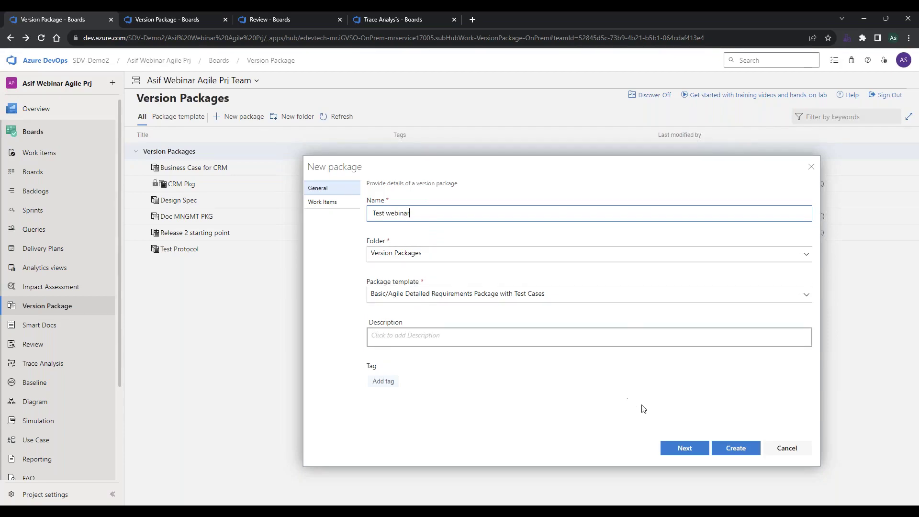
# Look up work item 2813 by its ID as the source for the new package
pyautogui.click(684, 449)
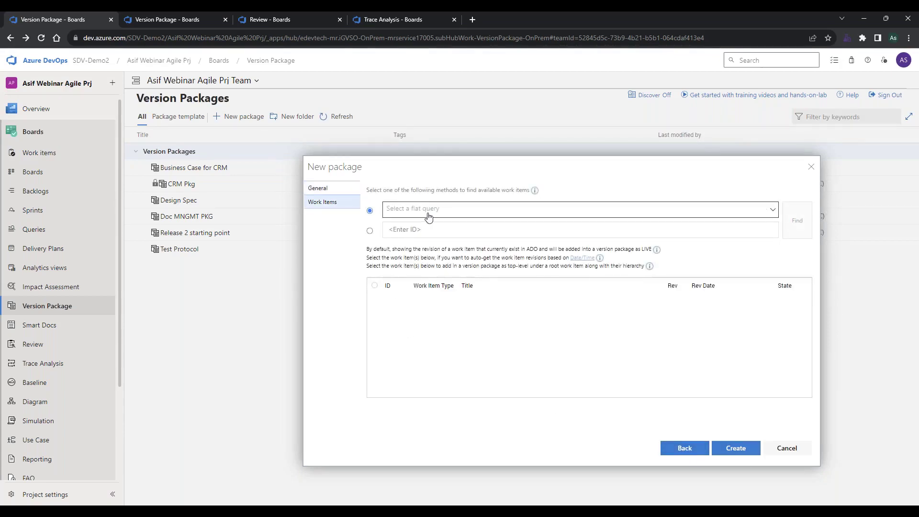
pyautogui.click(370, 231)
pyautogui.click(406, 231)
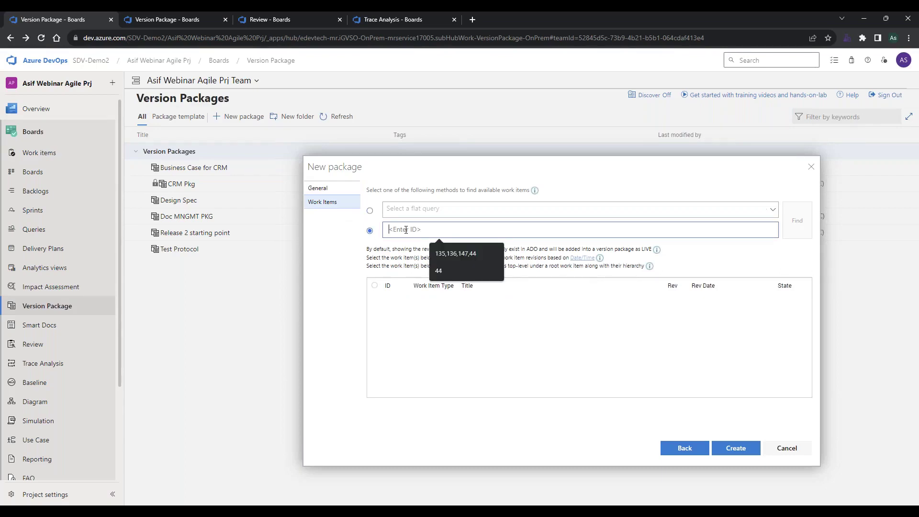
pyautogui.write('2')
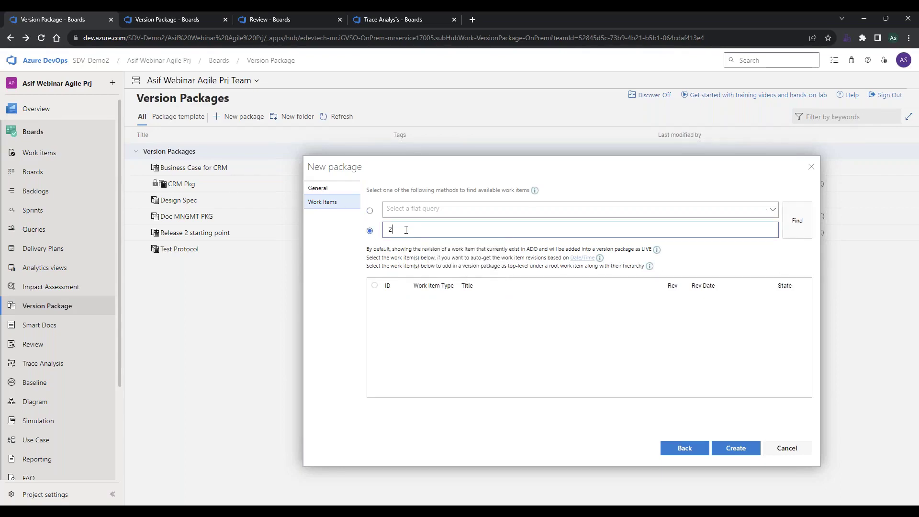
pyautogui.write('813')
pyautogui.click(790, 234)
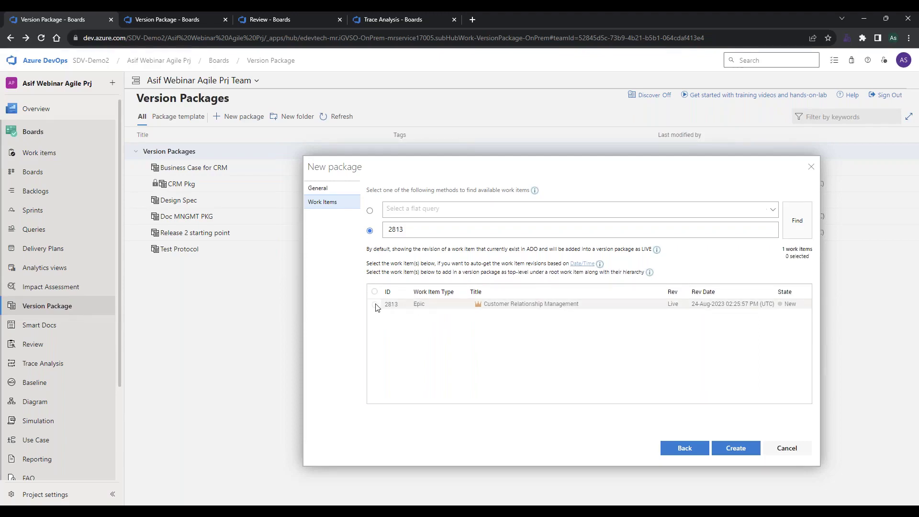
# Change the new package's template to Basic/Agile Extended Epic to Test Case in its general details
pyautogui.click(348, 195)
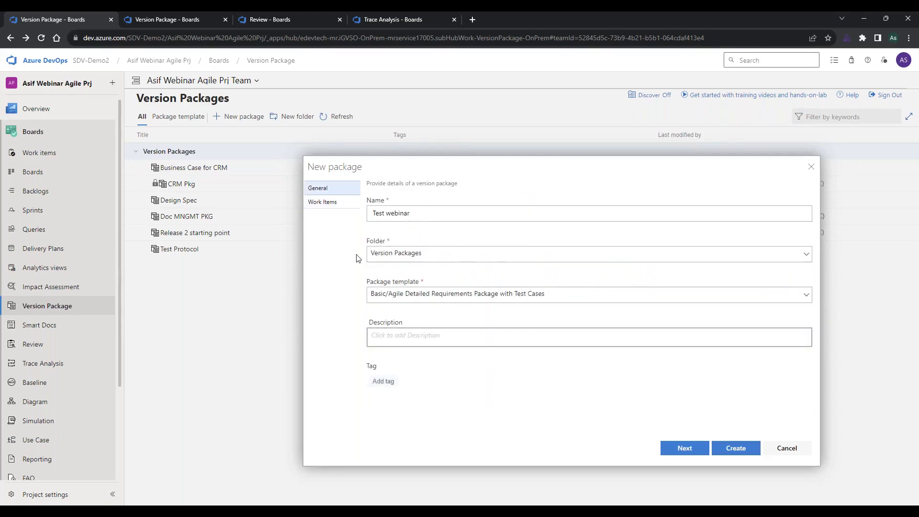
pyautogui.click(503, 301)
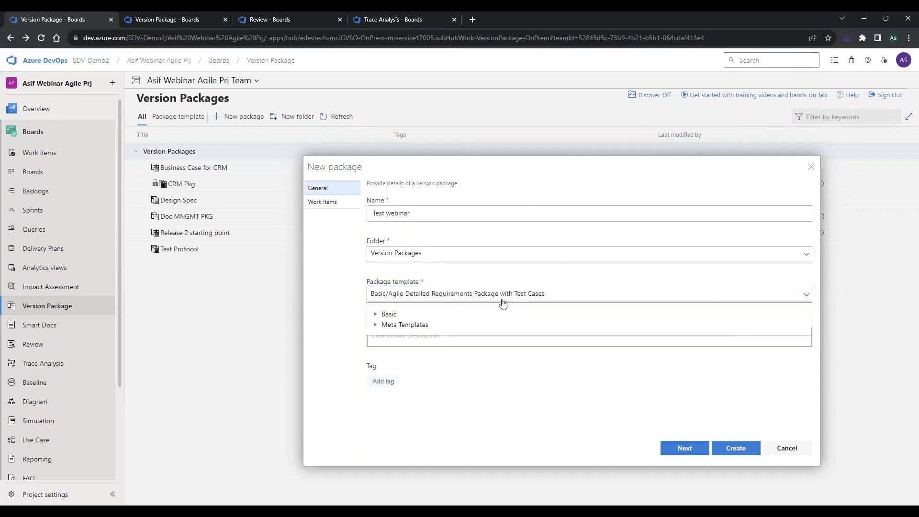
pyautogui.click(375, 316)
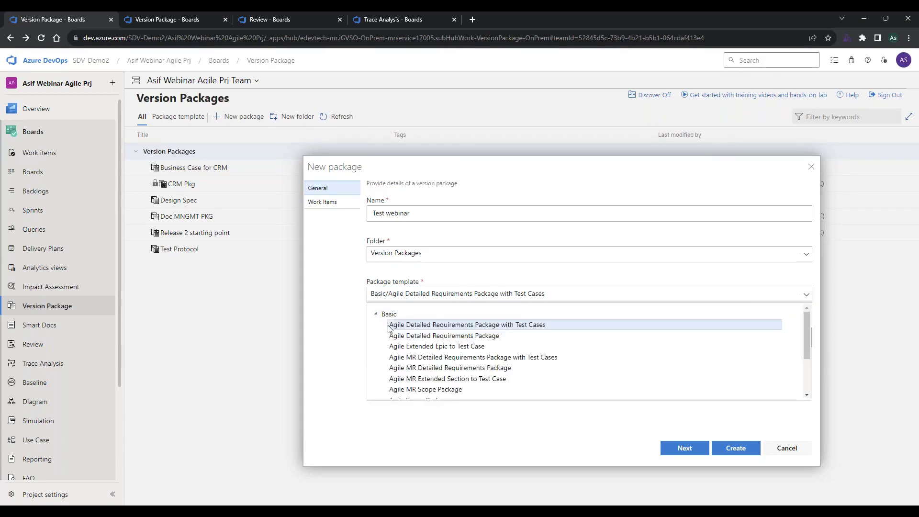
pyautogui.click(424, 345)
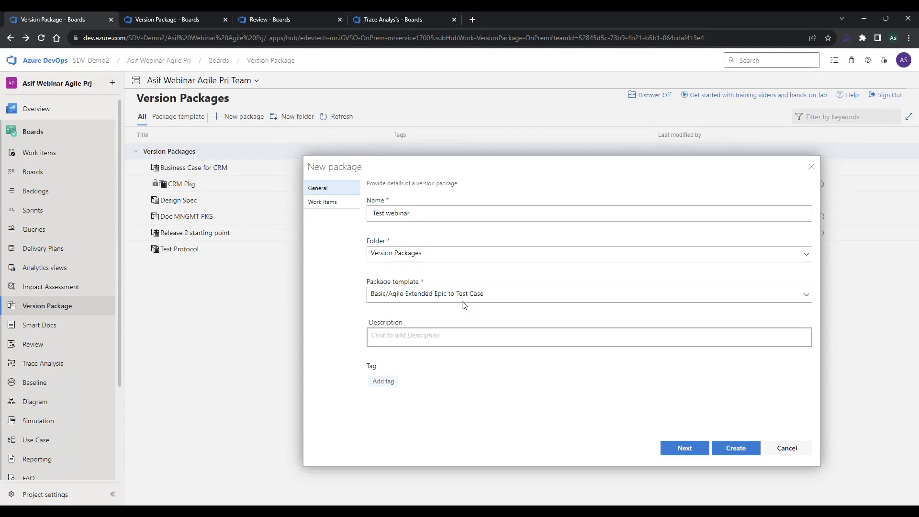
# Include the Customer Relationship Management epic as a top-level work item and create the package
pyautogui.click(344, 205)
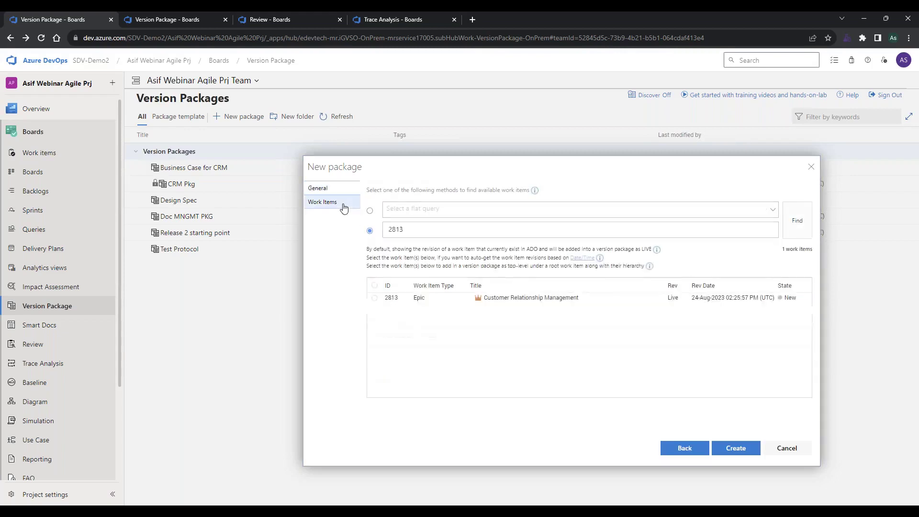
pyautogui.click(375, 299)
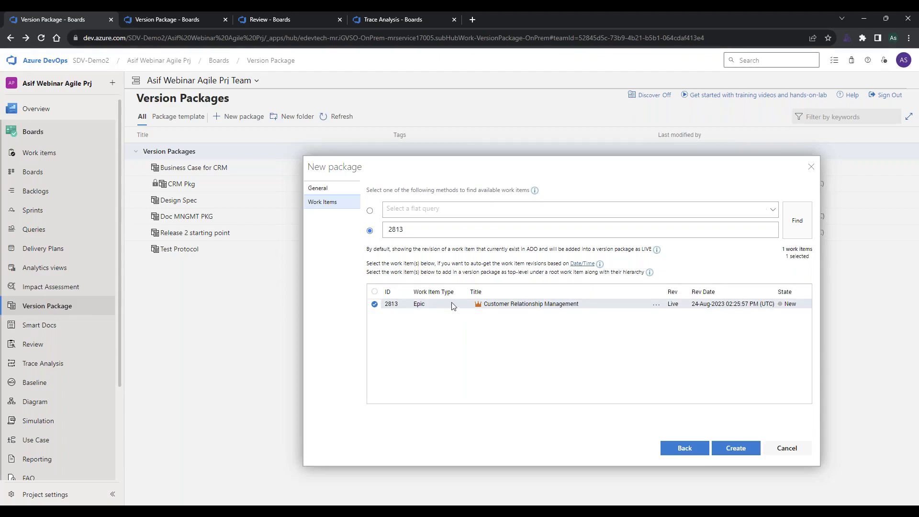
pyautogui.click(657, 305)
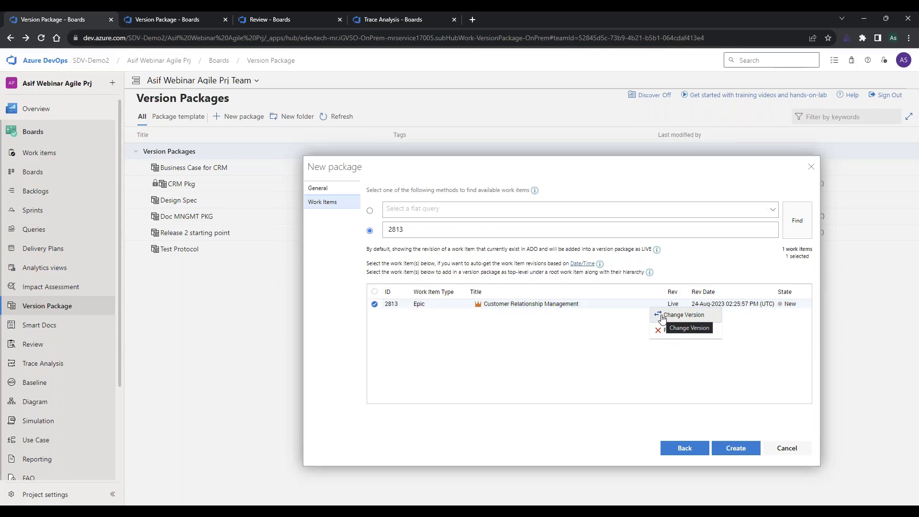
pyautogui.click(602, 330)
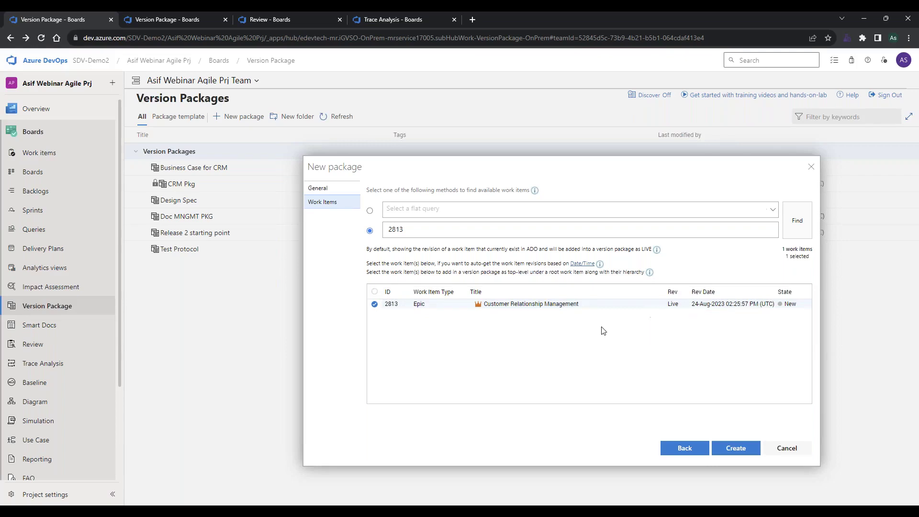
pyautogui.click(735, 449)
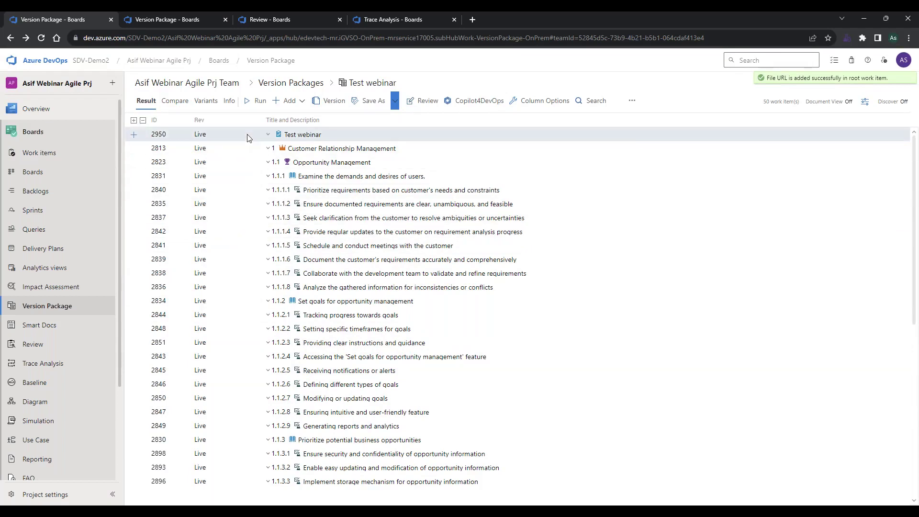
# Look through the Test webinar package's full work item hierarchy under the Customer Relationship Management epic
pyautogui.doubleClick(246, 153)
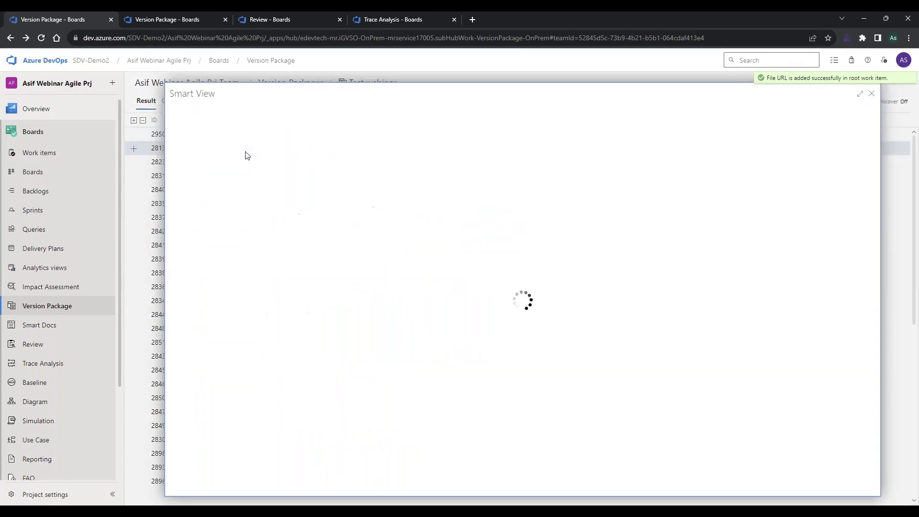
pyautogui.click(872, 93)
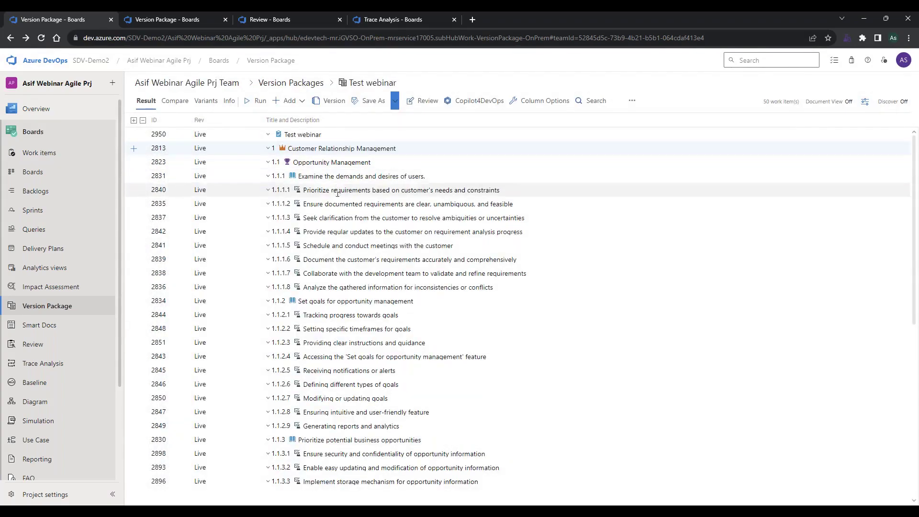
pyautogui.scroll(-7, 329, 372)
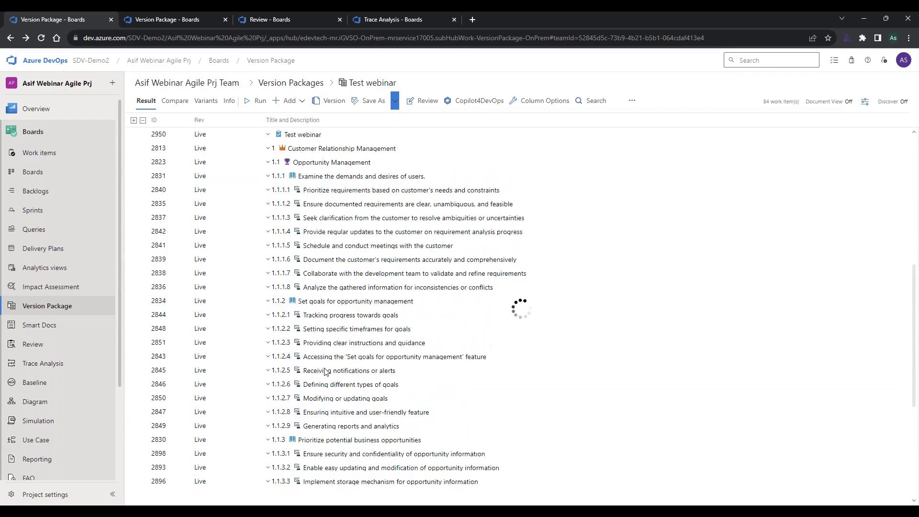
pyautogui.scroll(-6, 325, 372)
pyautogui.scroll(-2, 526, 311)
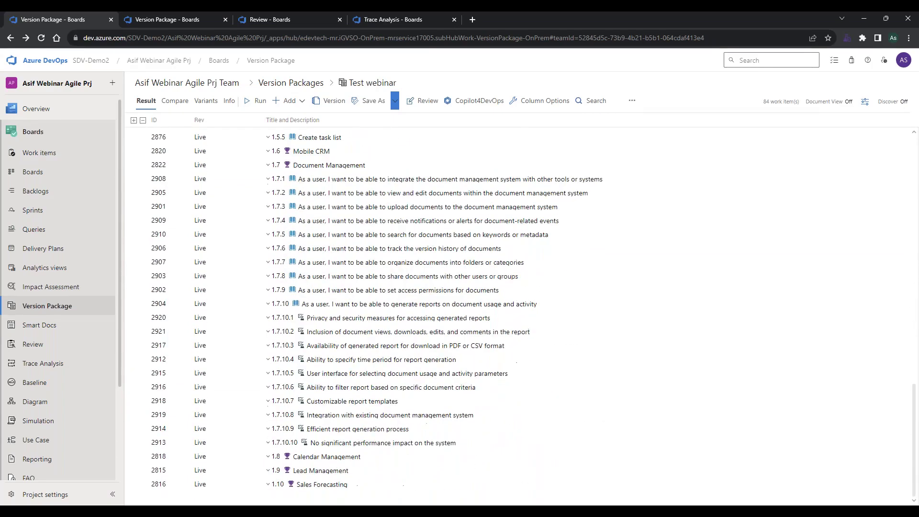
pyautogui.scroll(15, 527, 311)
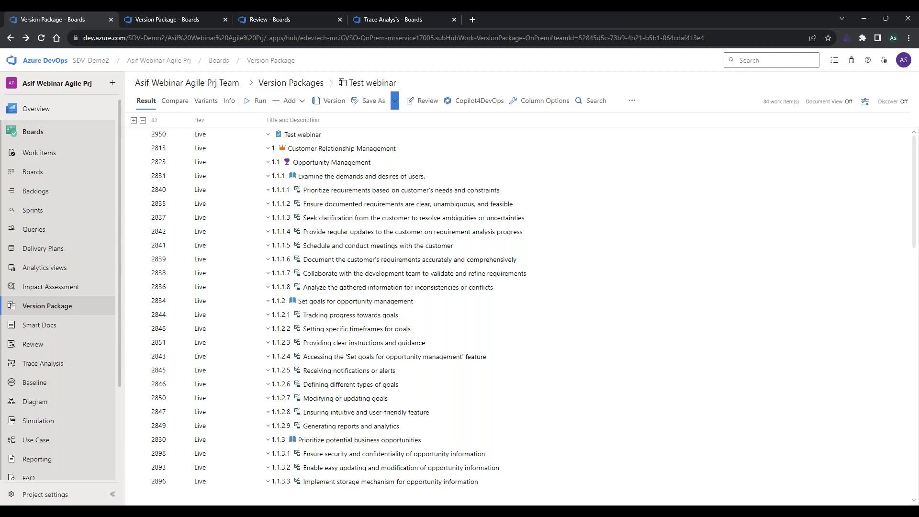
# Show the Type column in the Test webinar package's work item list
pyautogui.click(246, 136)
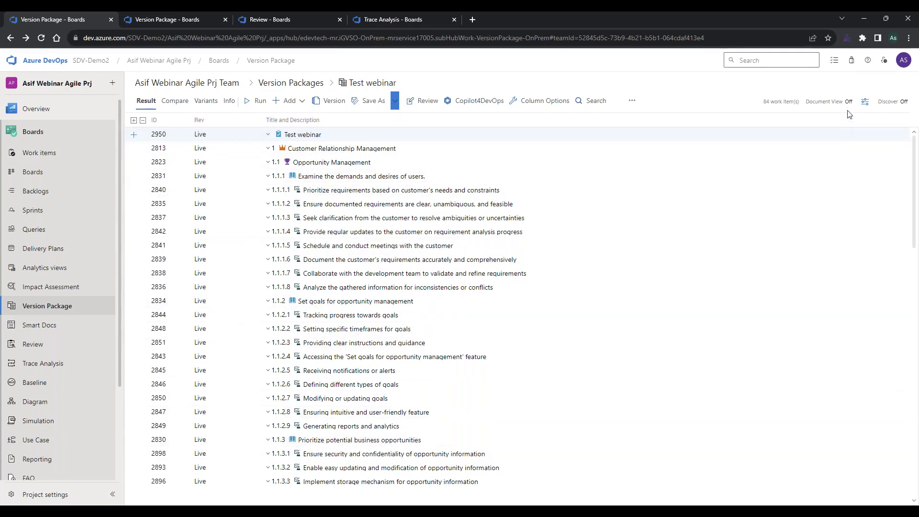
pyautogui.click(864, 105)
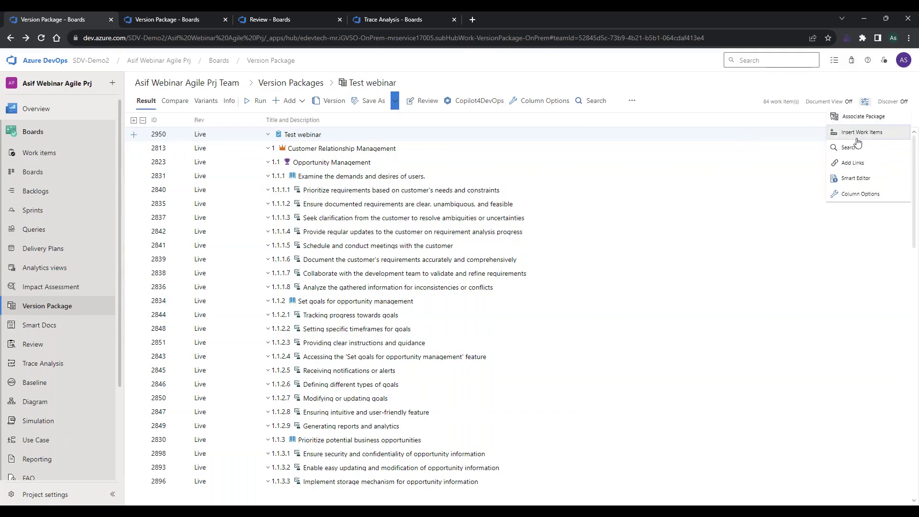
pyautogui.click(854, 195)
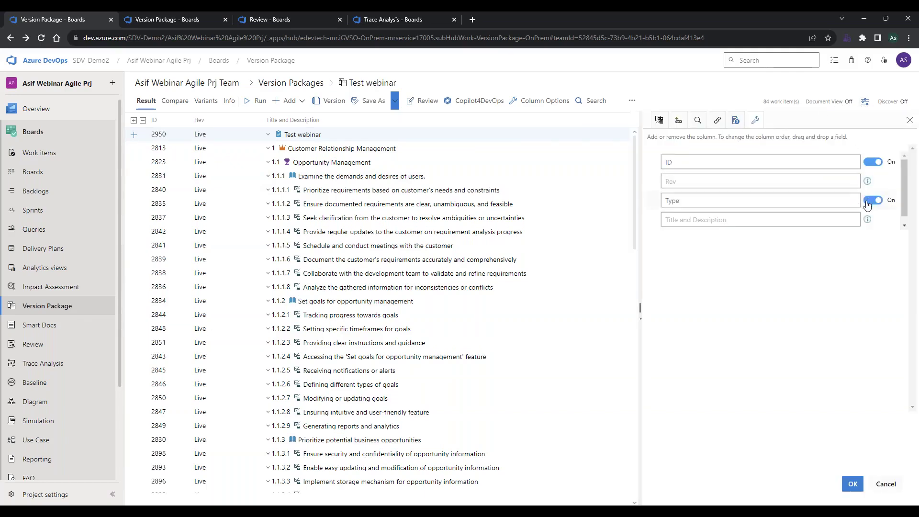
pyautogui.click(852, 483)
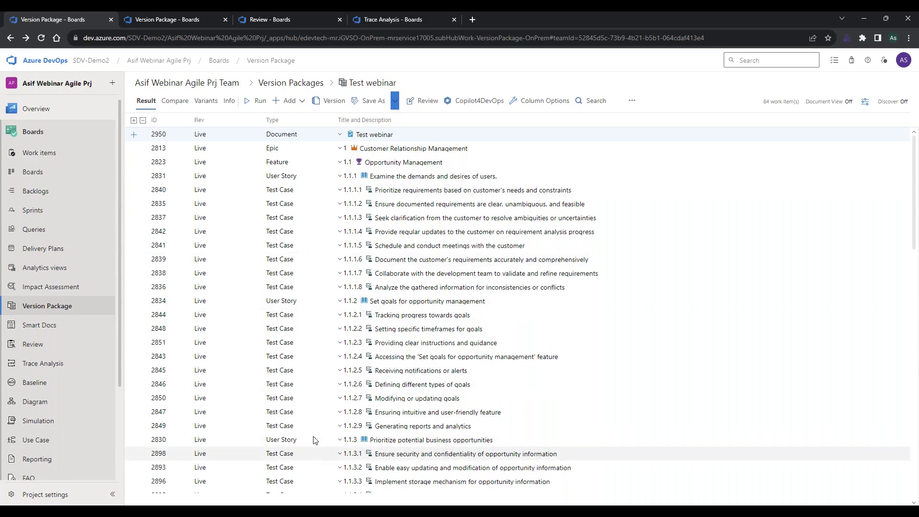
# Open the package's associated template from its info and examine the Test Case level's work item configuration and link type
pyautogui.click(228, 102)
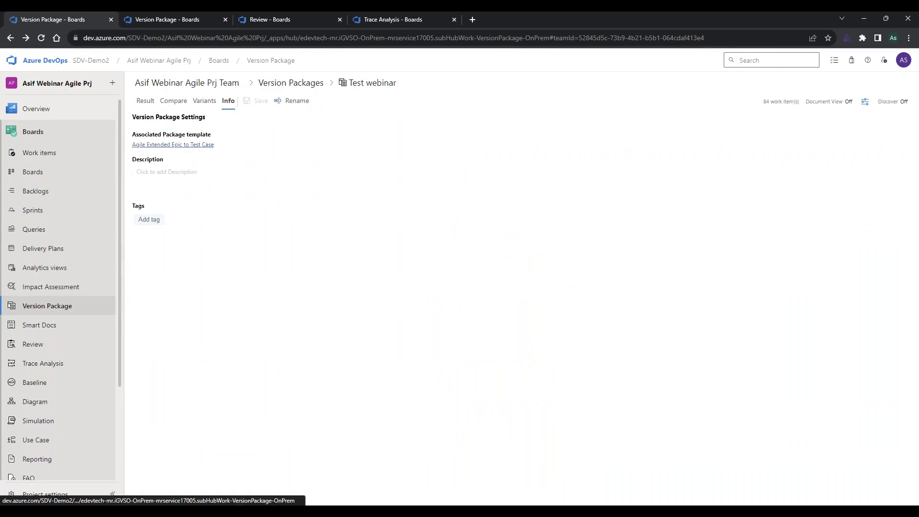
pyautogui.click(173, 145)
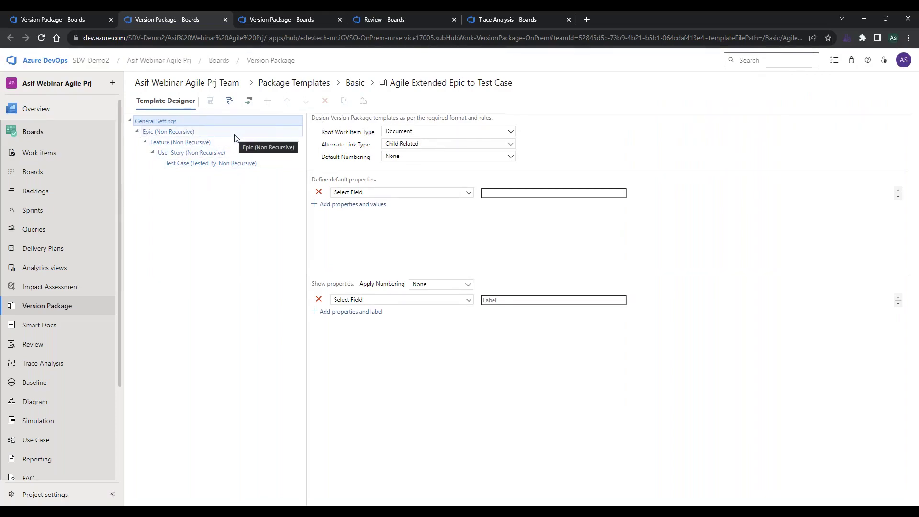
pyautogui.click(256, 165)
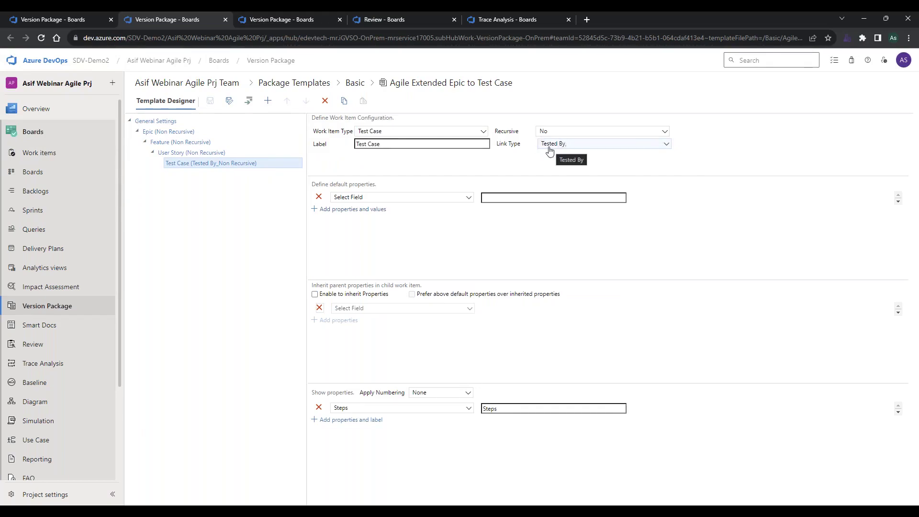
# Back in the Test webinar package, add a test case titled "test case1" under the user story "Examine the demands and desires of users."
pyautogui.click(93, 21)
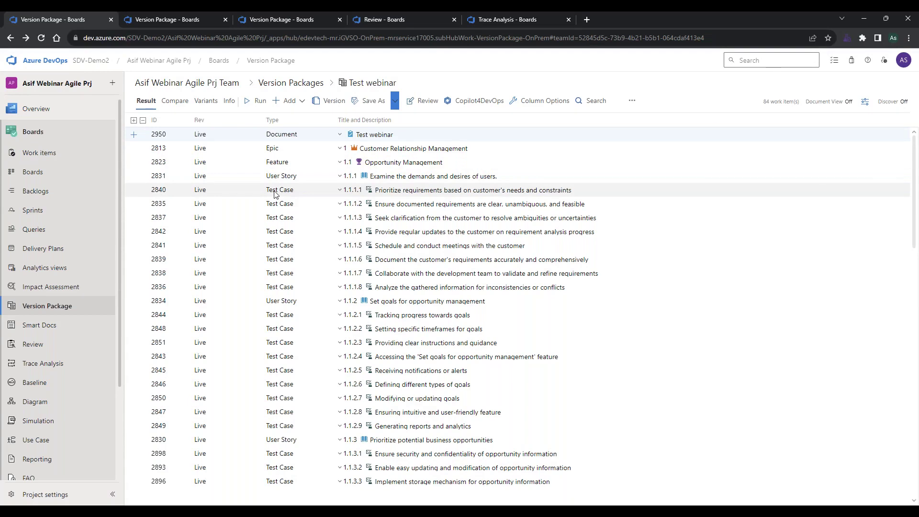
pyautogui.click(282, 182)
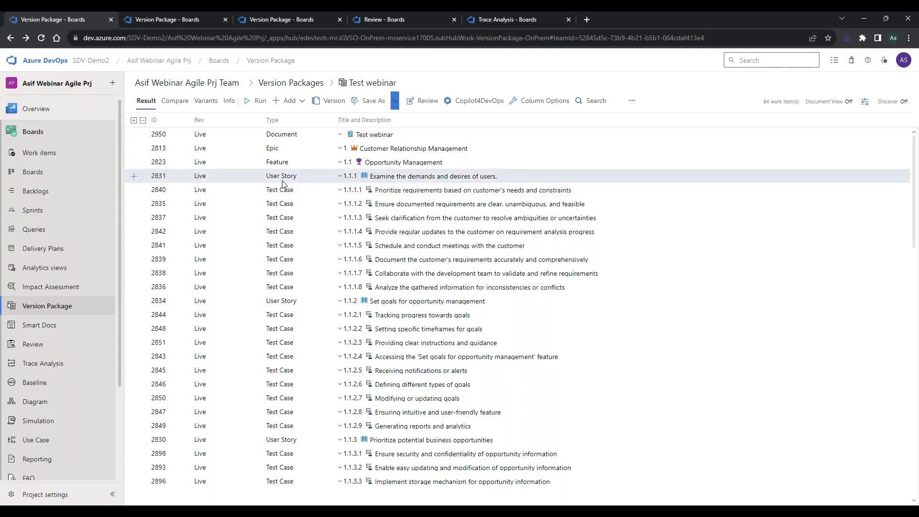
pyautogui.click(133, 178)
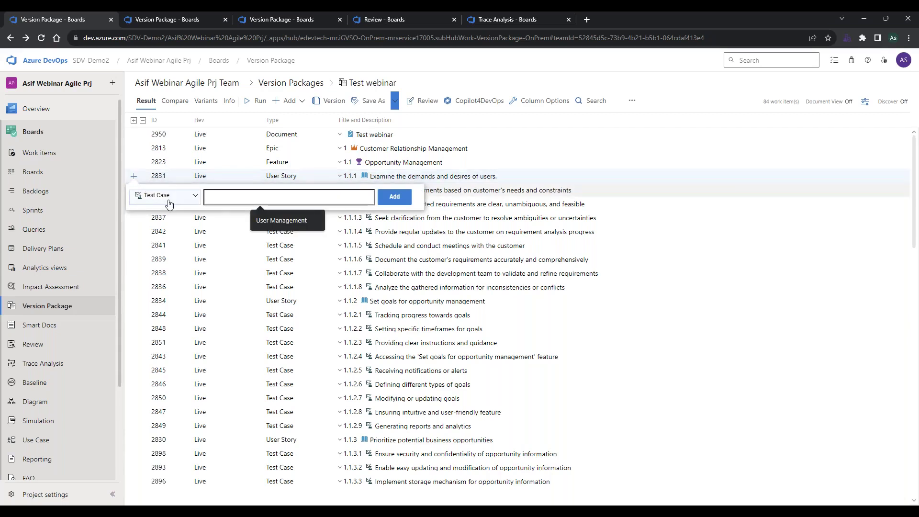
pyautogui.write('test')
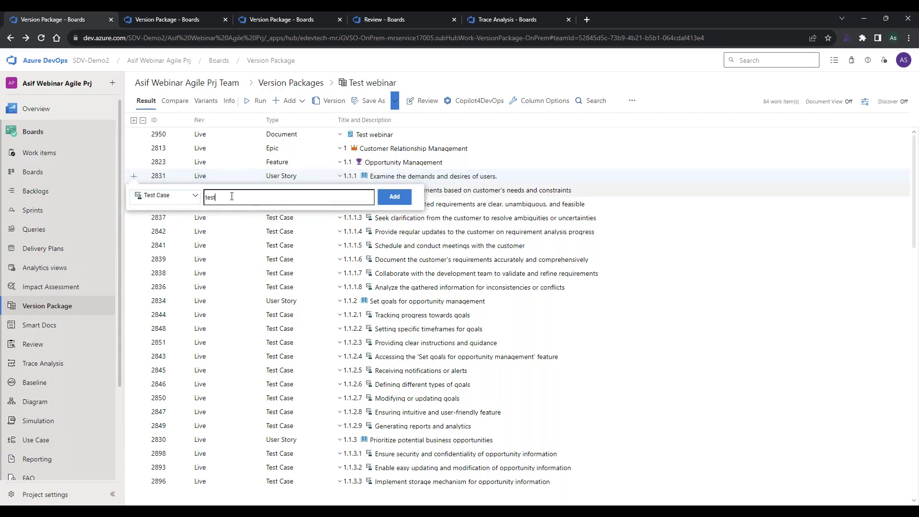
pyautogui.write(' case1')
pyautogui.click(397, 197)
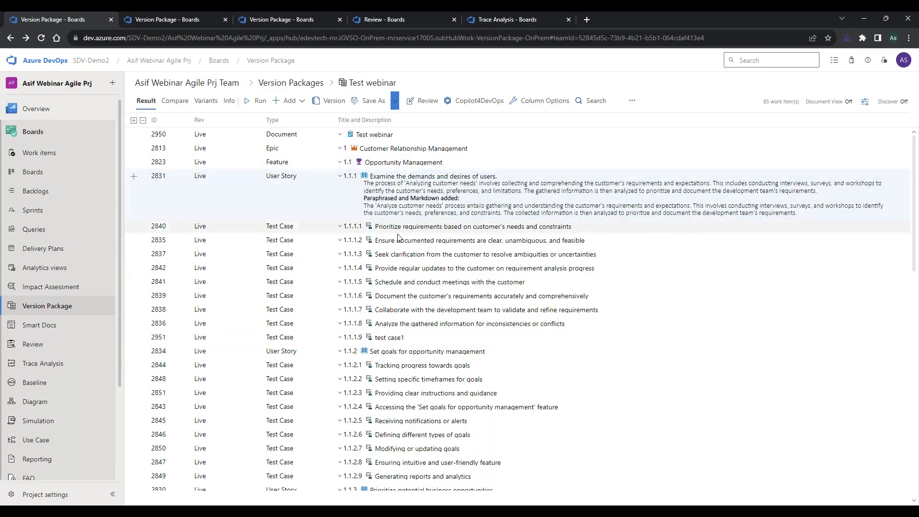
# Look through the rest of the Test webinar package's work item hierarchy and view the Copilot4DevOps assistant's available functions
pyautogui.scroll(-10, 312, 321)
pyautogui.scroll(10, 312, 321)
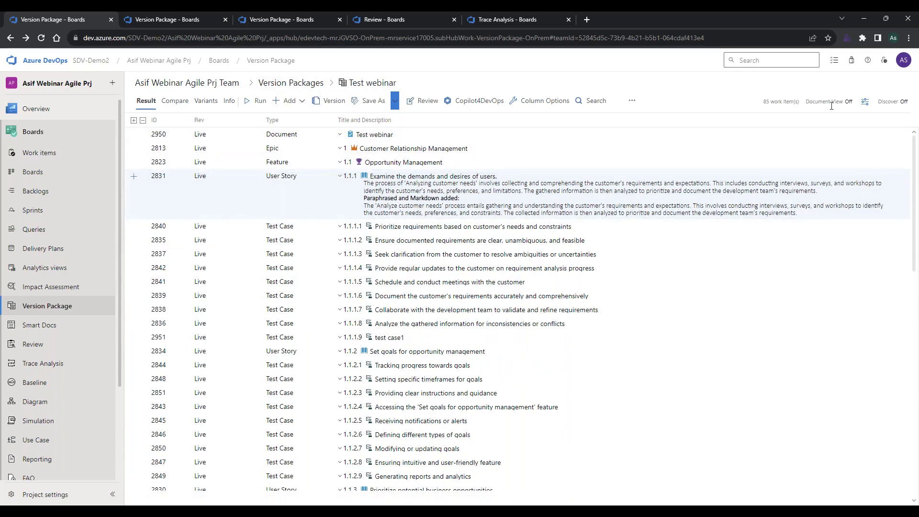
pyautogui.scroll(-15, 502, 274)
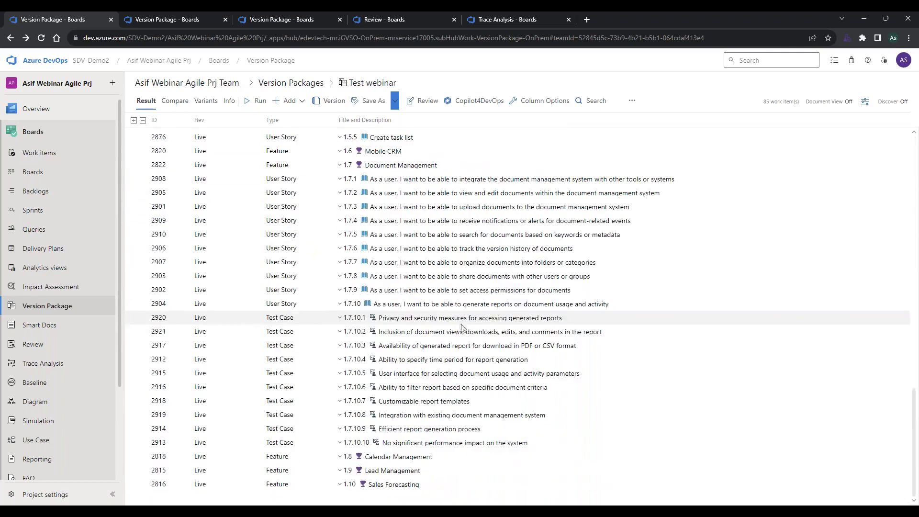
pyautogui.click(341, 485)
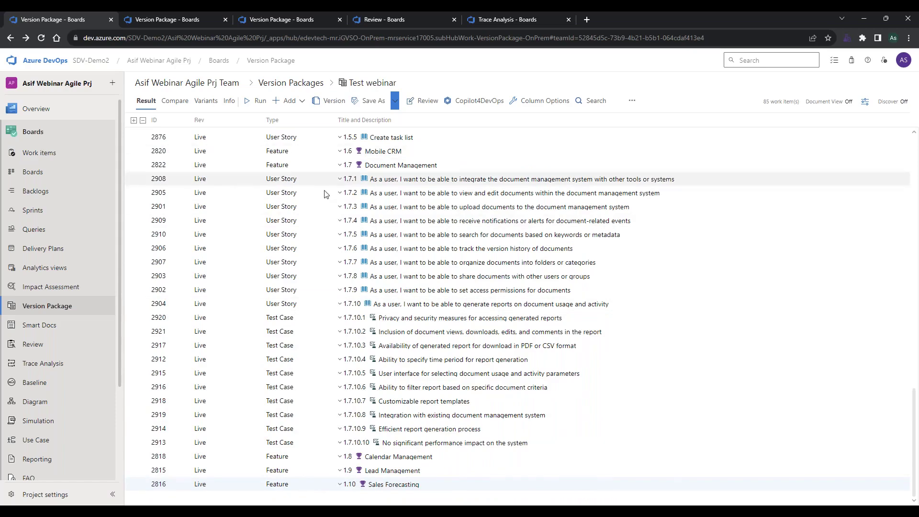
pyautogui.click(461, 105)
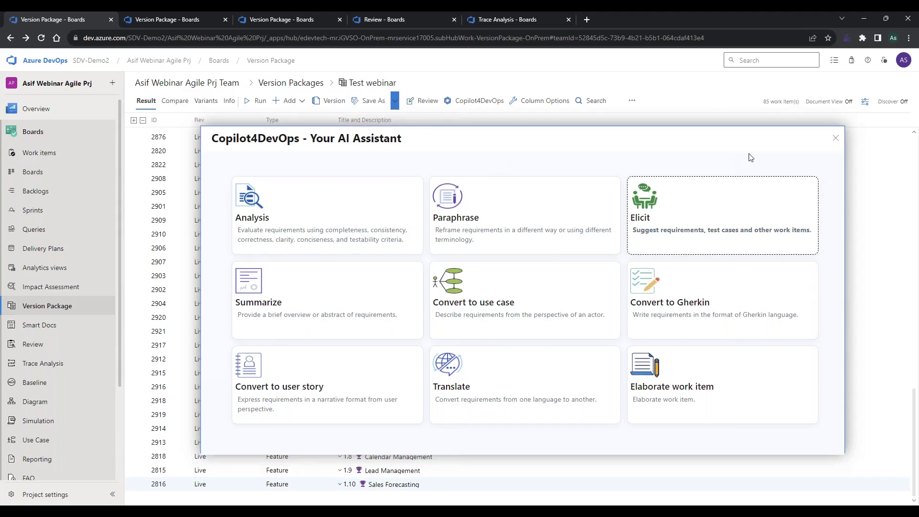
pyautogui.click(835, 141)
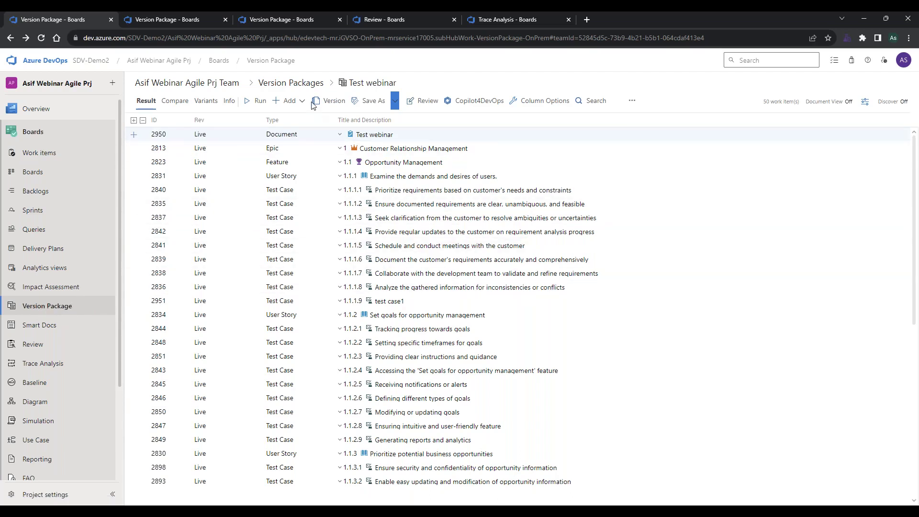
# Open the CRM Pkg version package from the package list and check its additional package actions
pyautogui.click(307, 85)
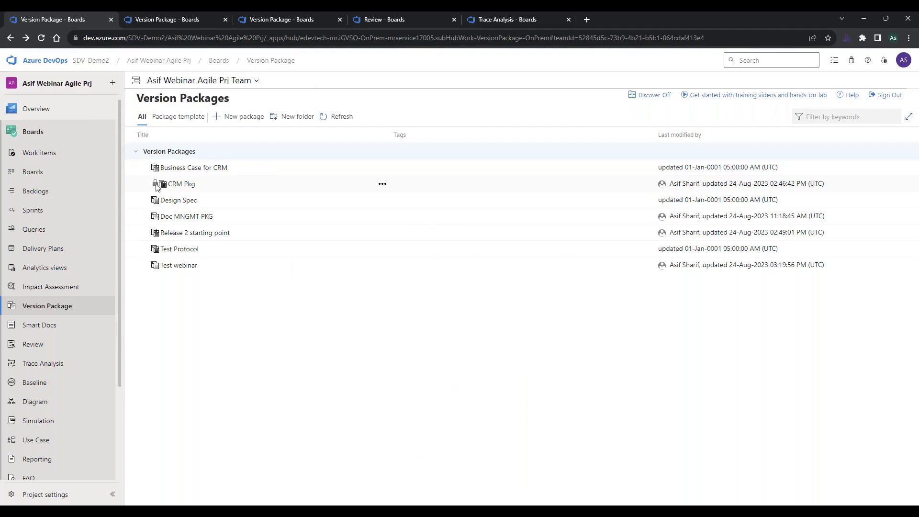
pyautogui.click(182, 185)
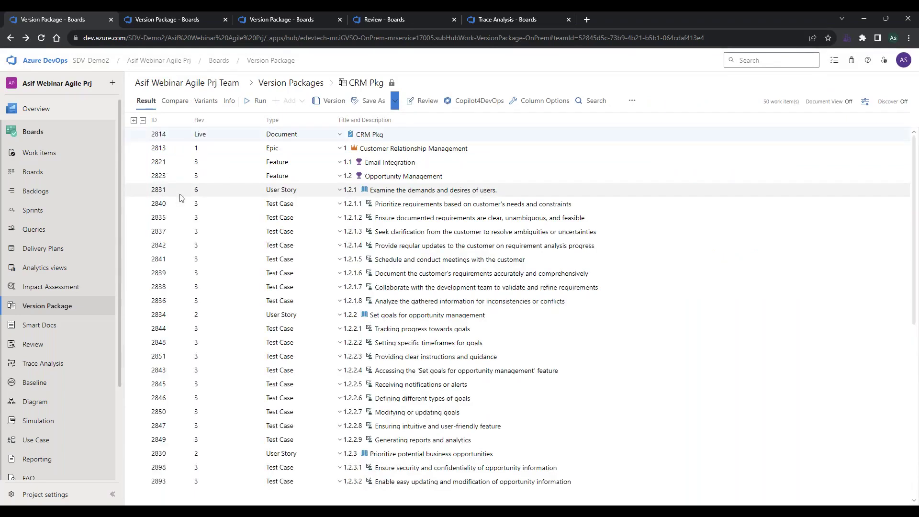
pyautogui.click(202, 151)
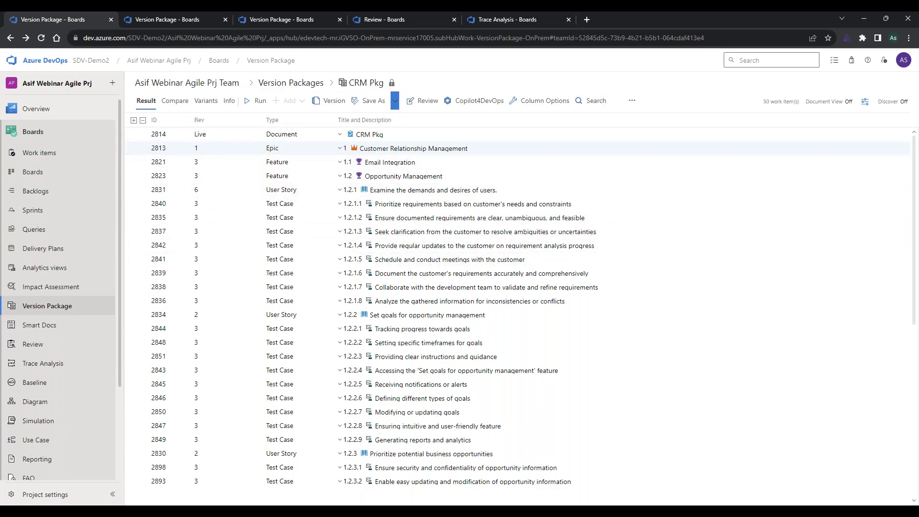
pyautogui.click(632, 101)
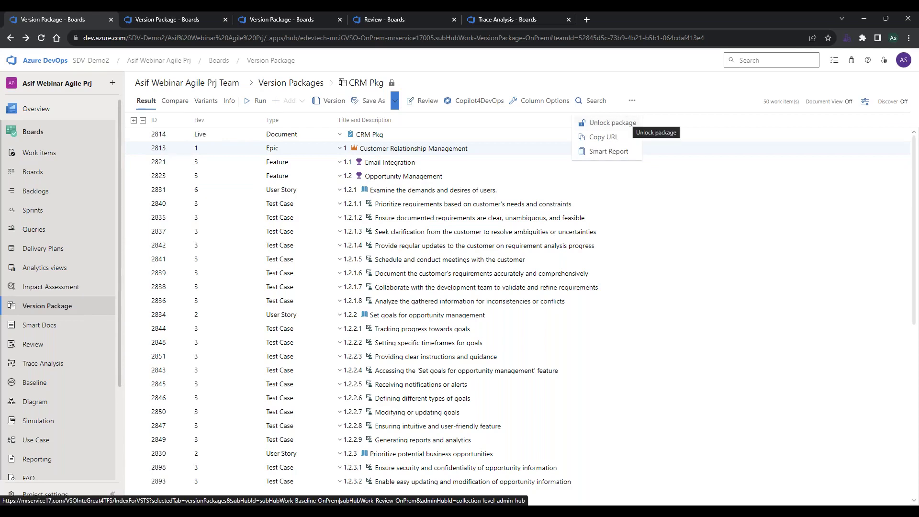
pyautogui.click(688, 92)
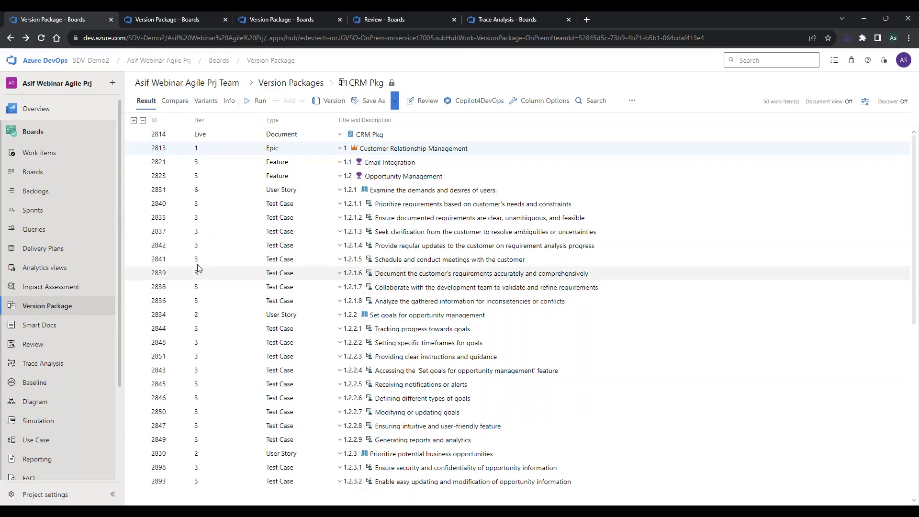
pyautogui.click(222, 188)
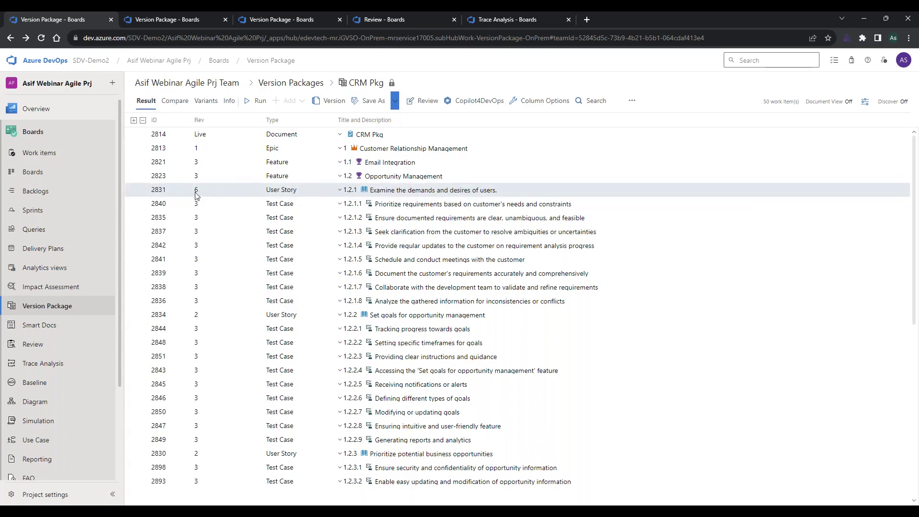
pyautogui.rightClick(291, 191)
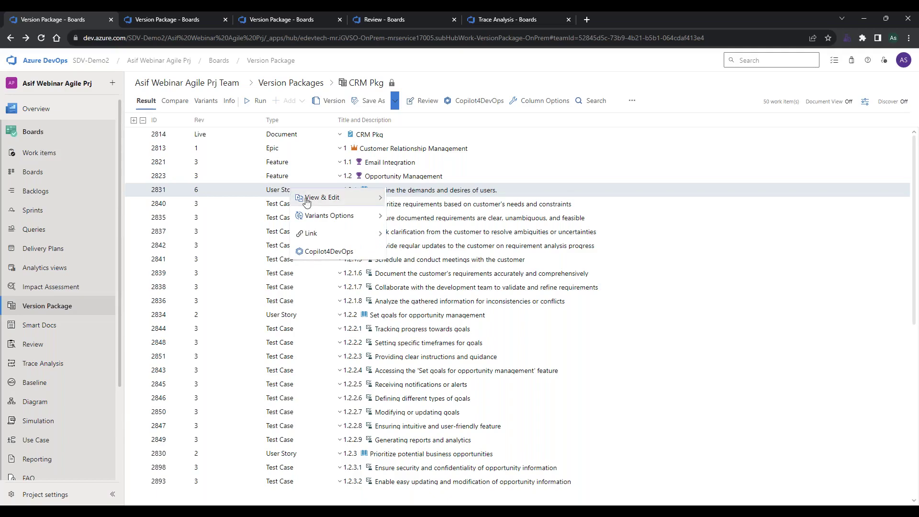
pyautogui.moveTo(307, 202)
pyautogui.click(768, 98)
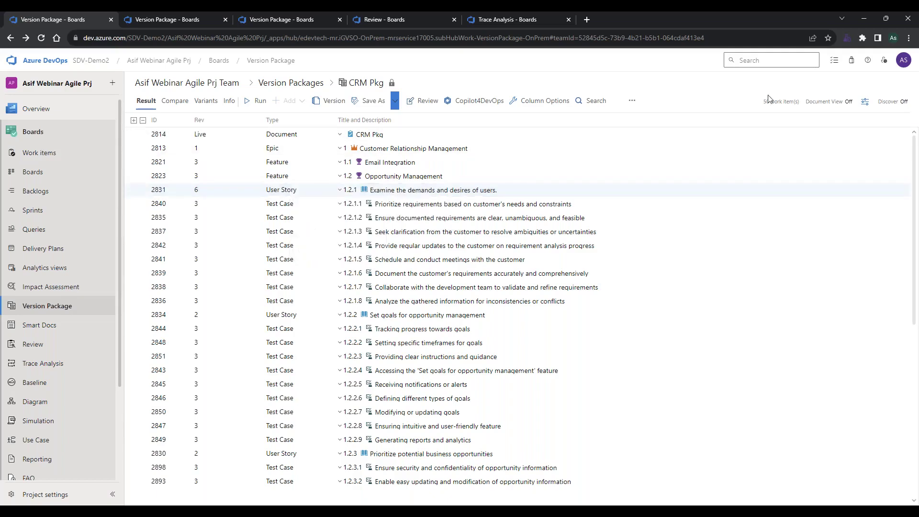
pyautogui.click(848, 104)
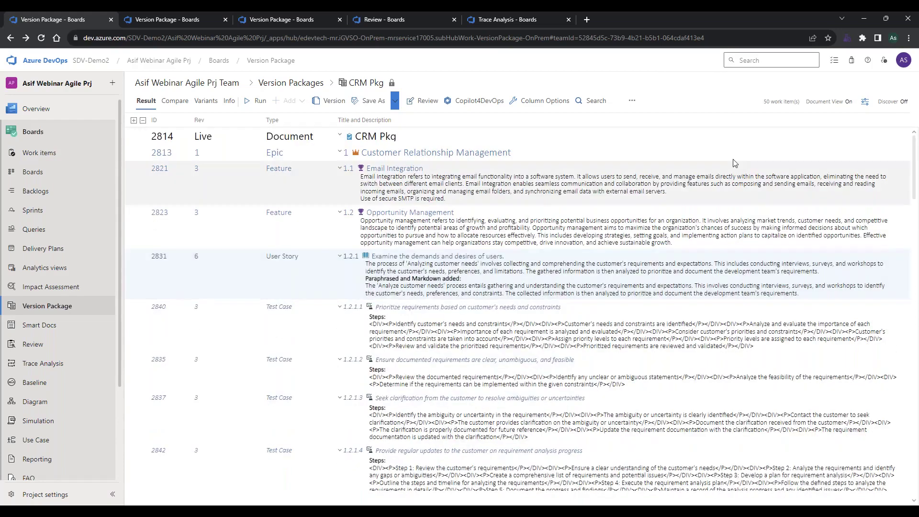
pyautogui.click(848, 102)
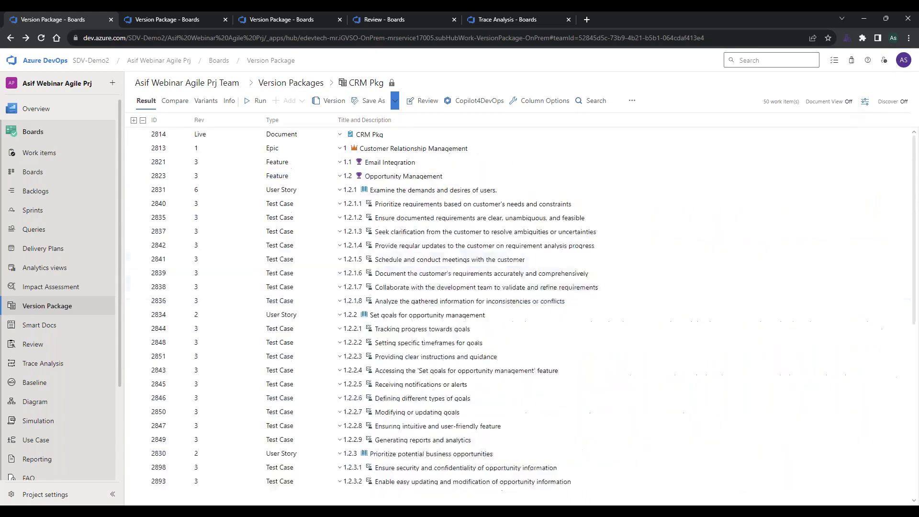
# Hide the Type column in the CRM Pkg work item list
pyautogui.click(865, 102)
pyautogui.click(861, 195)
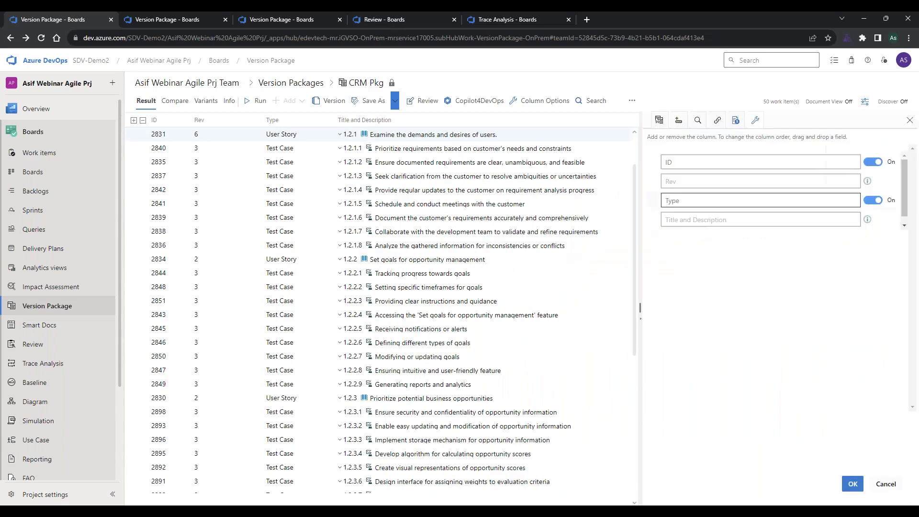
pyautogui.click(873, 200)
pyautogui.click(853, 484)
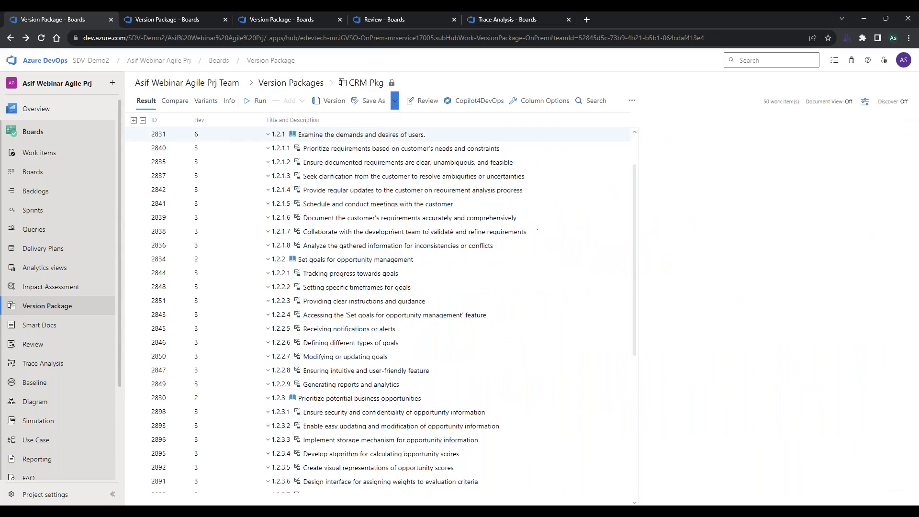
pyautogui.scroll(2, 249, 198)
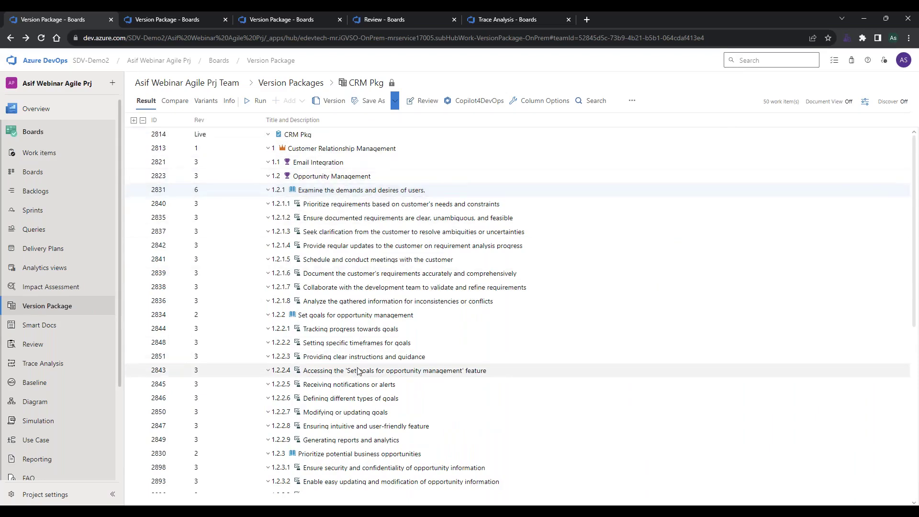
# Open the user story "Examine the demands and desires of users." in Smart View
pyautogui.click(256, 192)
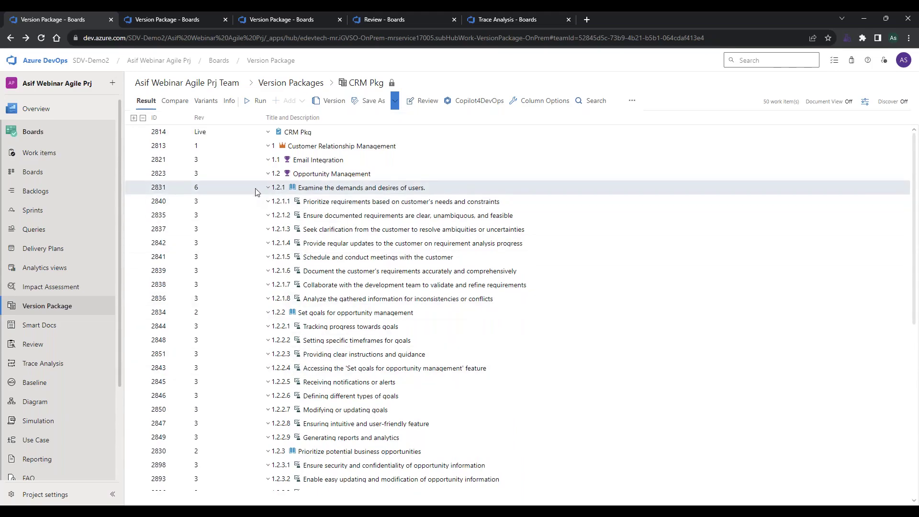
pyautogui.rightClick(256, 192)
pyautogui.moveTo(302, 198)
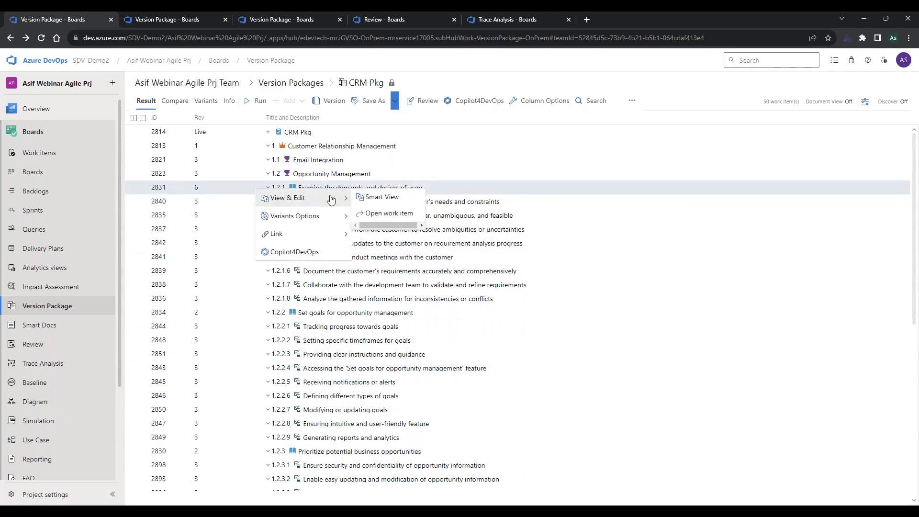
pyautogui.click(374, 198)
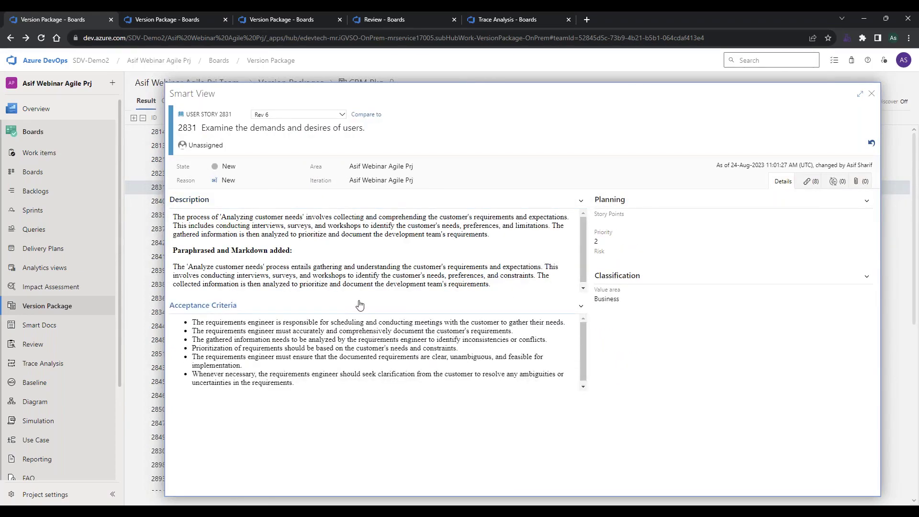
# View revisions 5 and 1 of the user story in Smart View and return to revision 6
pyautogui.click(342, 115)
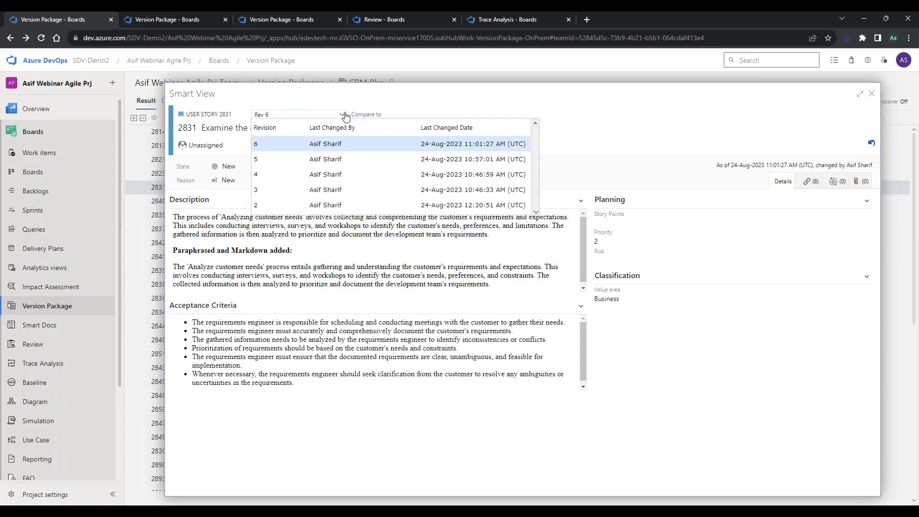
pyautogui.click(316, 163)
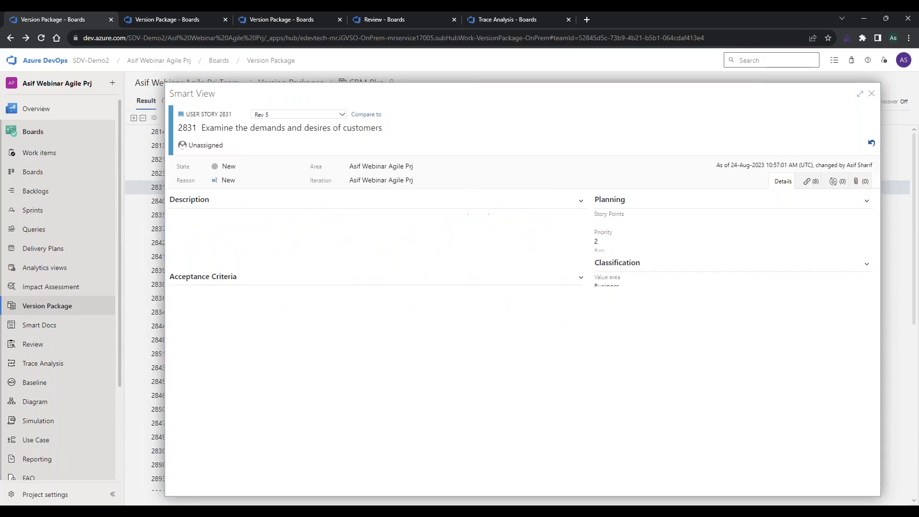
pyautogui.click(318, 115)
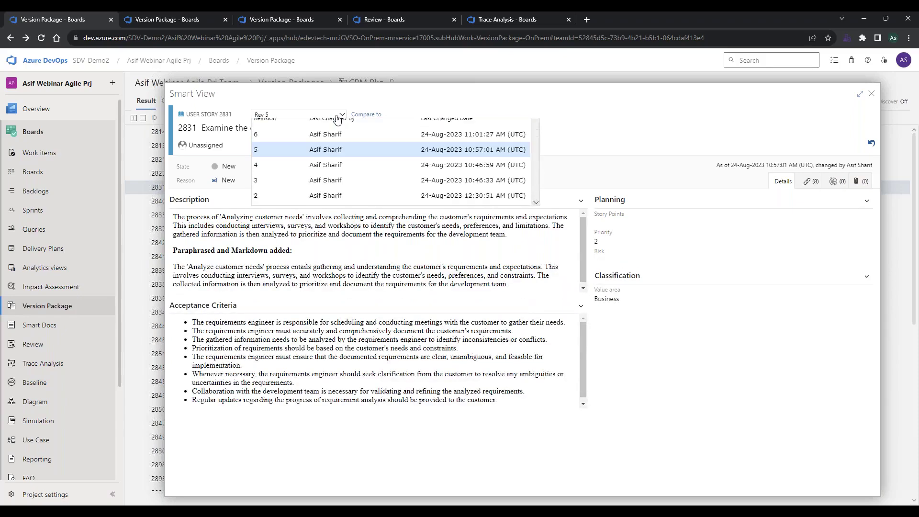
pyautogui.scroll(-1, 319, 207)
pyautogui.click(319, 206)
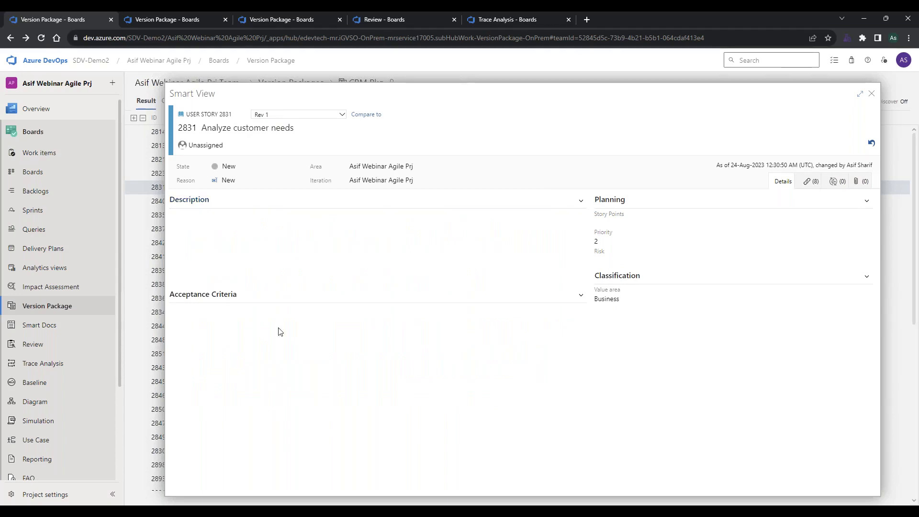
pyautogui.click(328, 115)
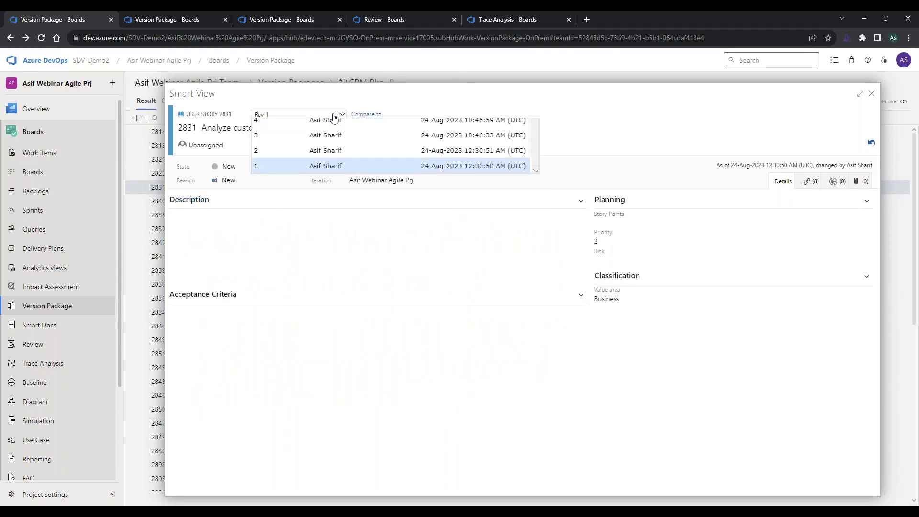
pyautogui.click(328, 150)
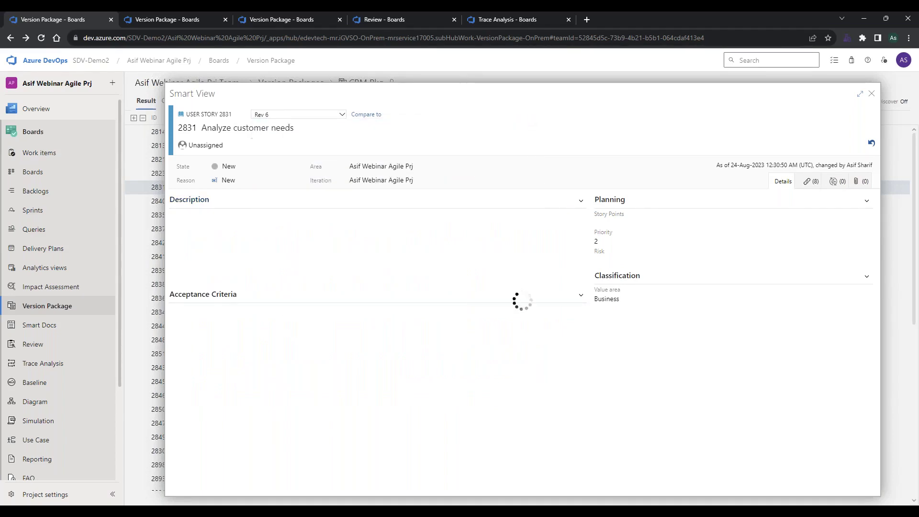
# Compare revision 6 of the user story with work item revision 4
pyautogui.click(366, 115)
pyautogui.click(437, 258)
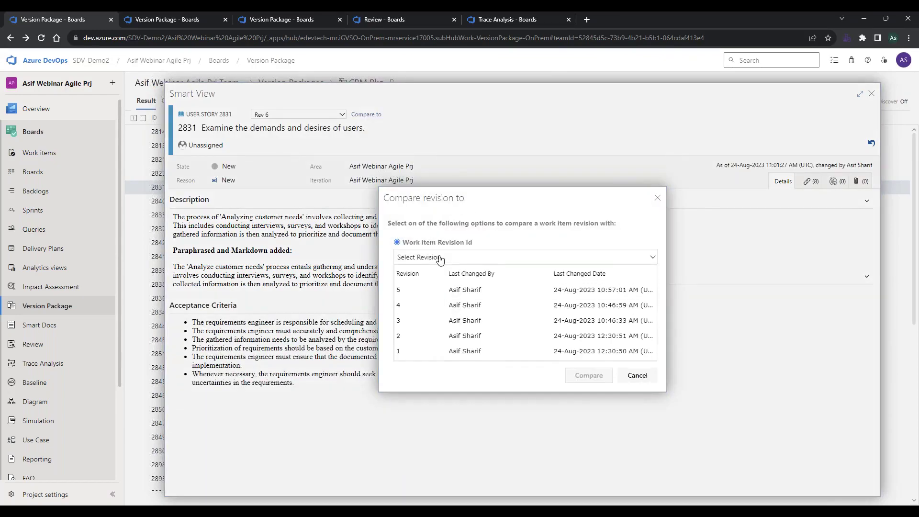
pyautogui.click(427, 306)
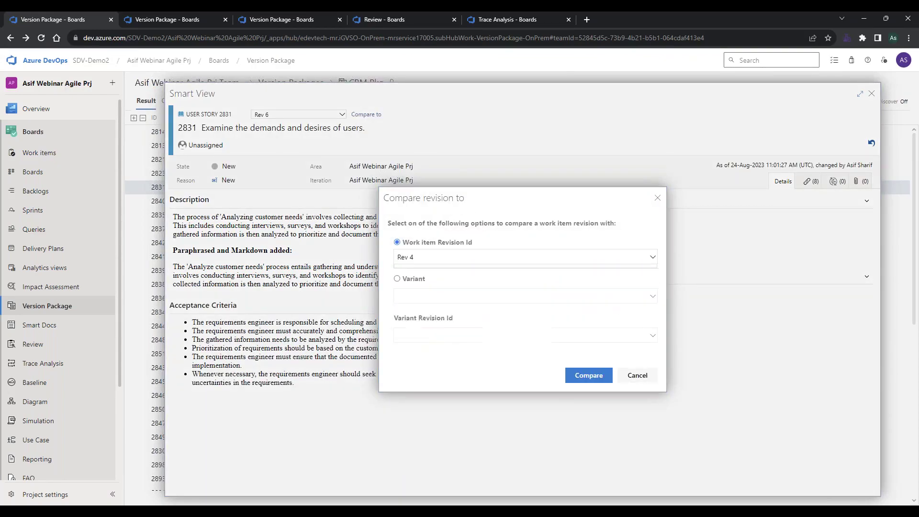
pyautogui.click(587, 377)
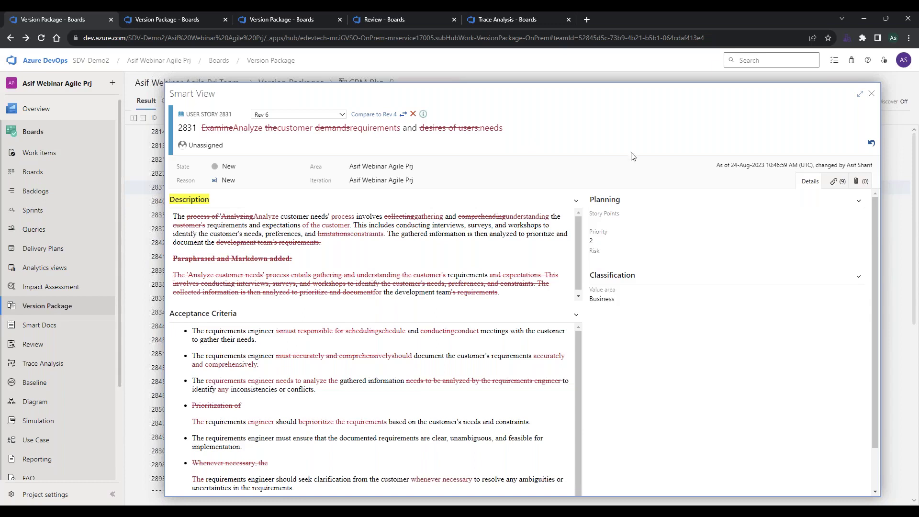
# Examine the links and details in the revision comparison, and close the Smart View
pyautogui.click(831, 184)
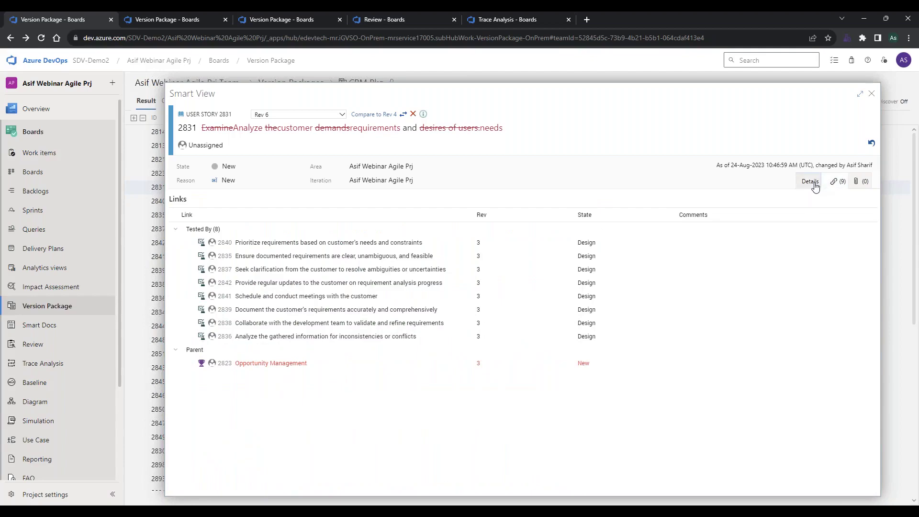
pyautogui.click(809, 182)
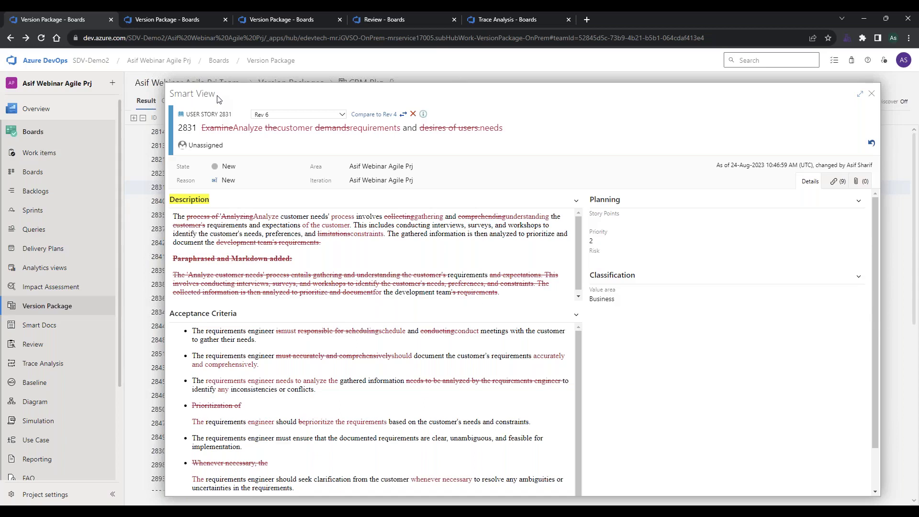
pyautogui.click(873, 95)
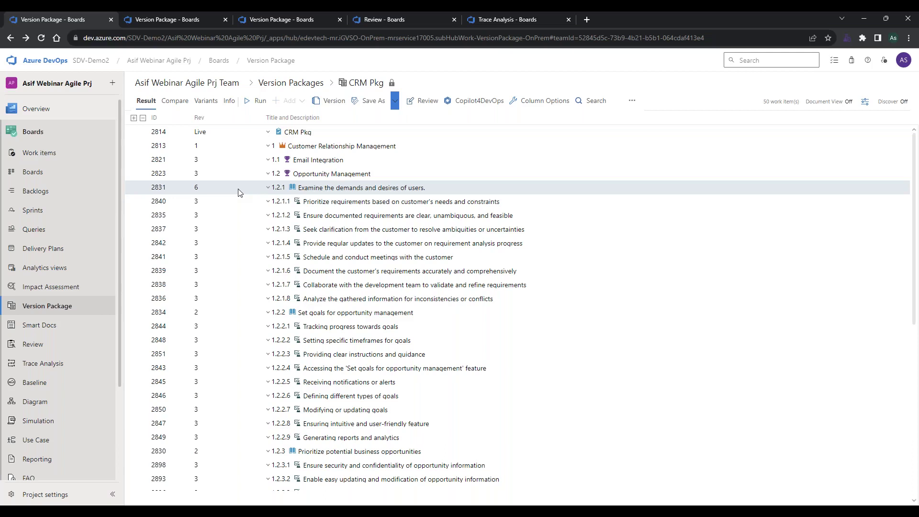
# View the CRM Pkg package's source and target variants and return to its work item list
pyautogui.click(206, 101)
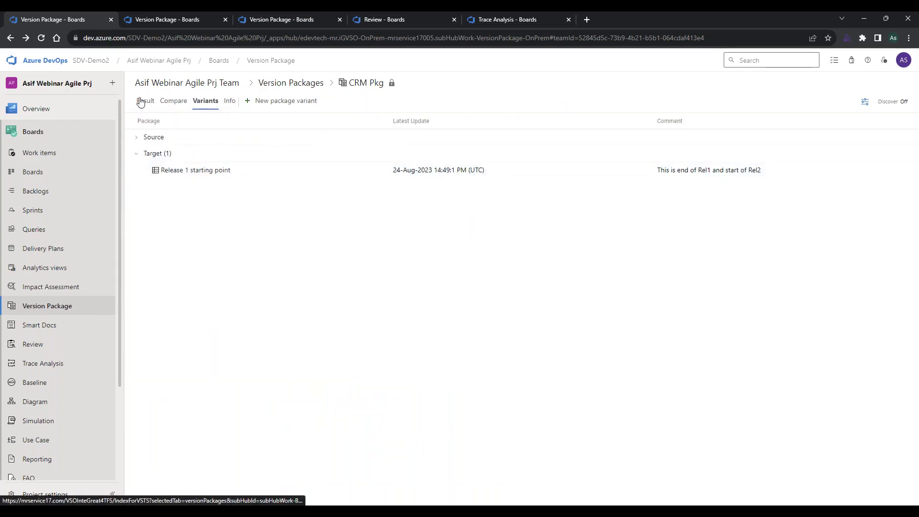
pyautogui.click(153, 104)
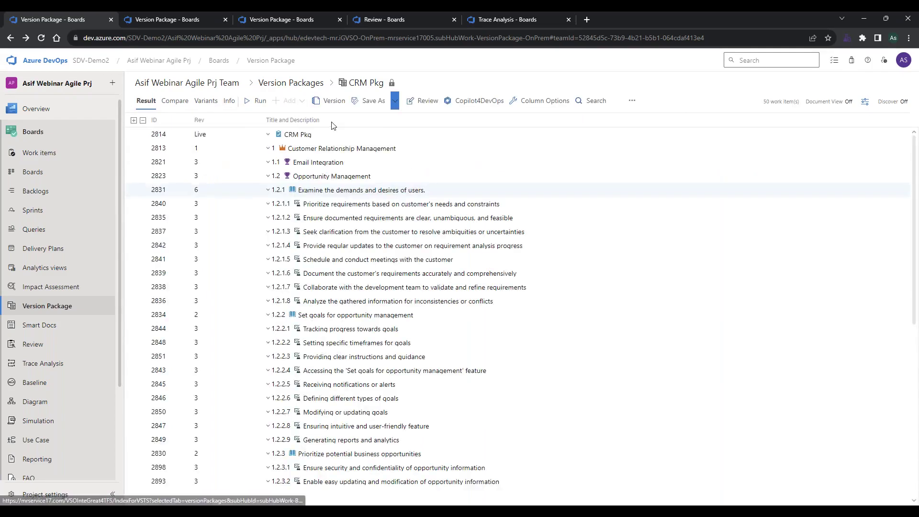
# Open version 1, Release 1 planned, of the CRM Pkg package and close the version management window
pyautogui.click(339, 101)
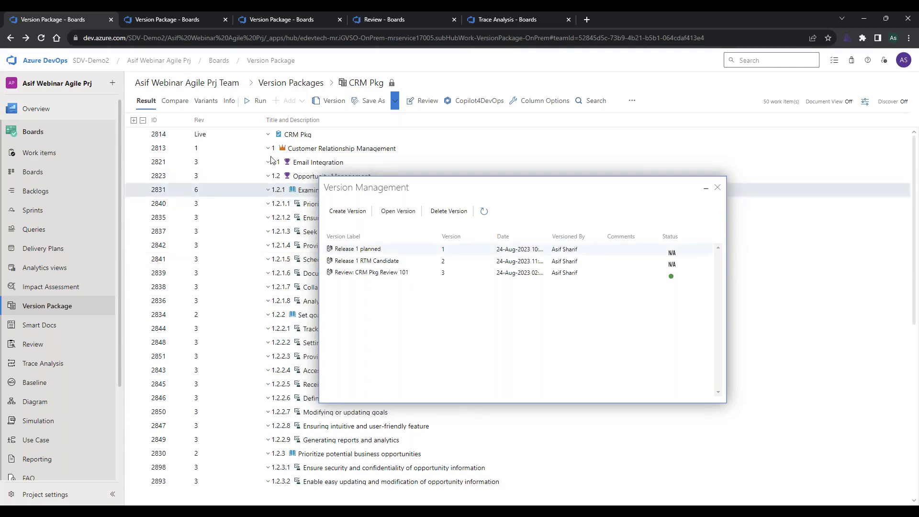
pyautogui.click(405, 249)
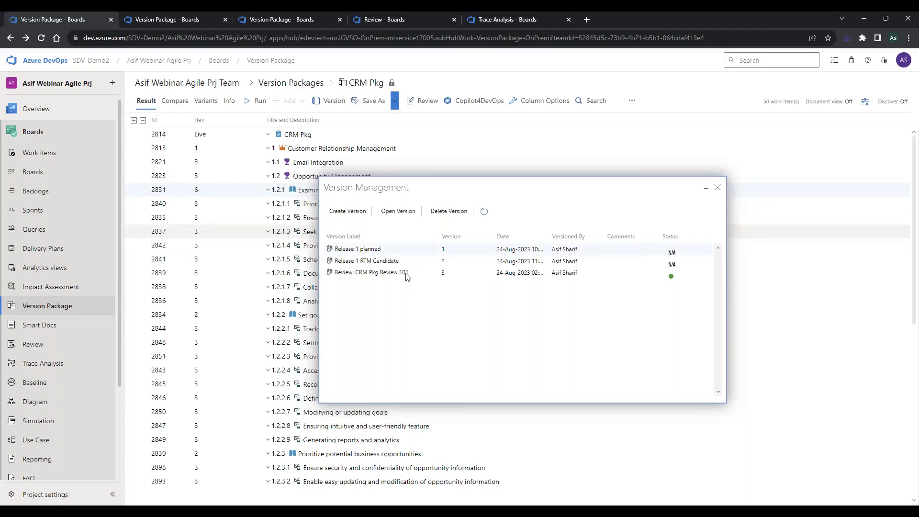
pyautogui.click(398, 211)
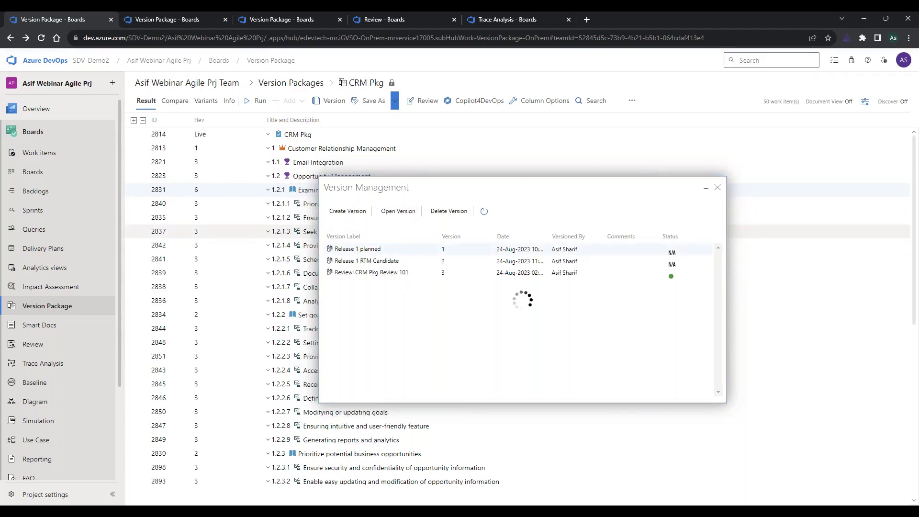
pyautogui.click(717, 187)
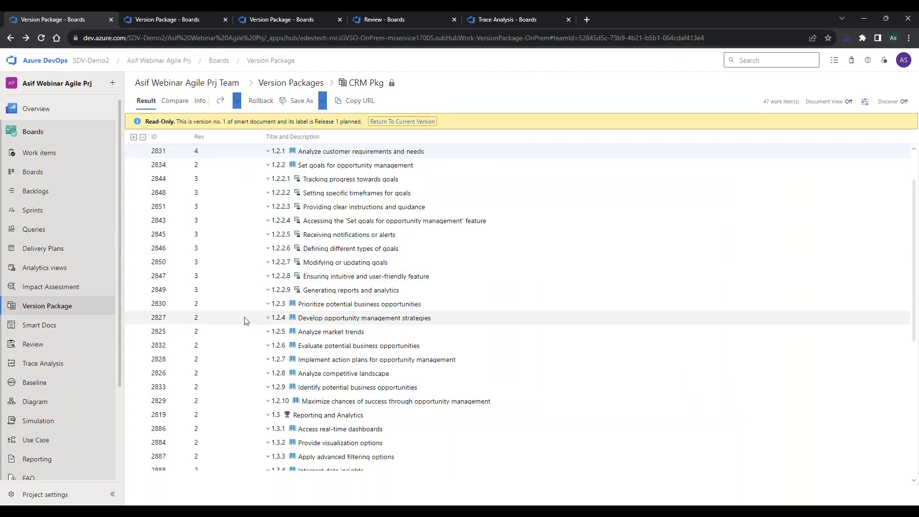
# Compare Release 1 planned with the current version, viewing the differences in document view and checking the versions available for comparison
pyautogui.click(185, 101)
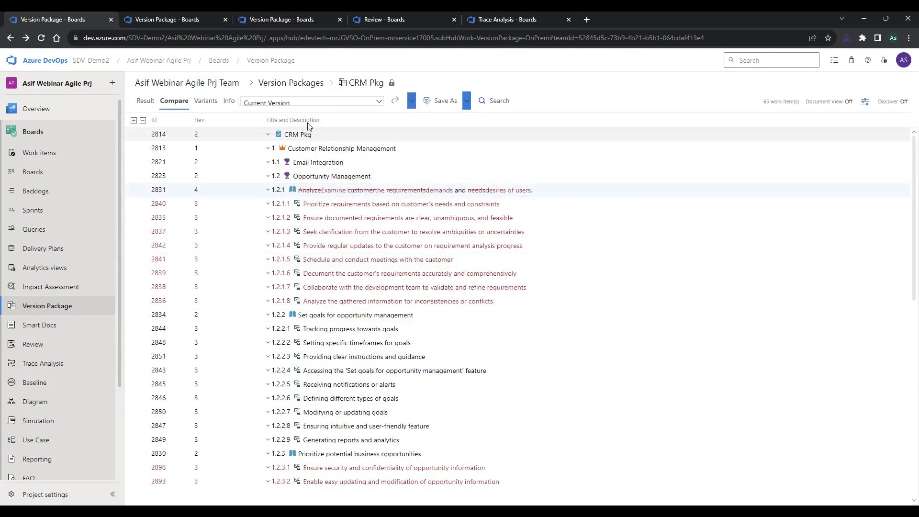
pyautogui.click(849, 102)
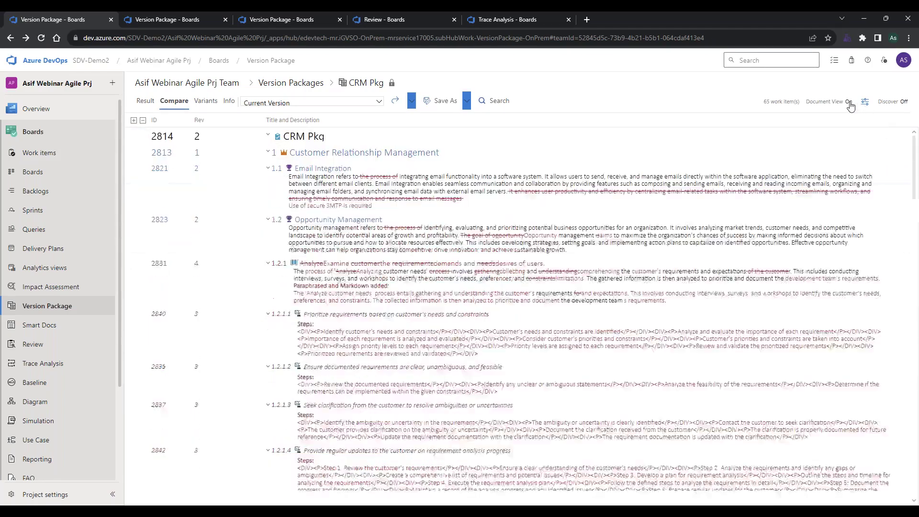
pyautogui.click(849, 103)
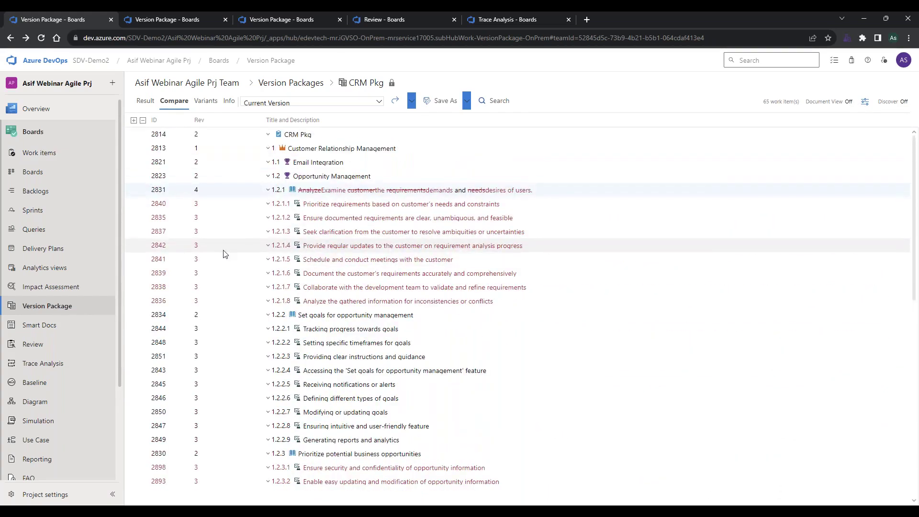
pyautogui.click(268, 105)
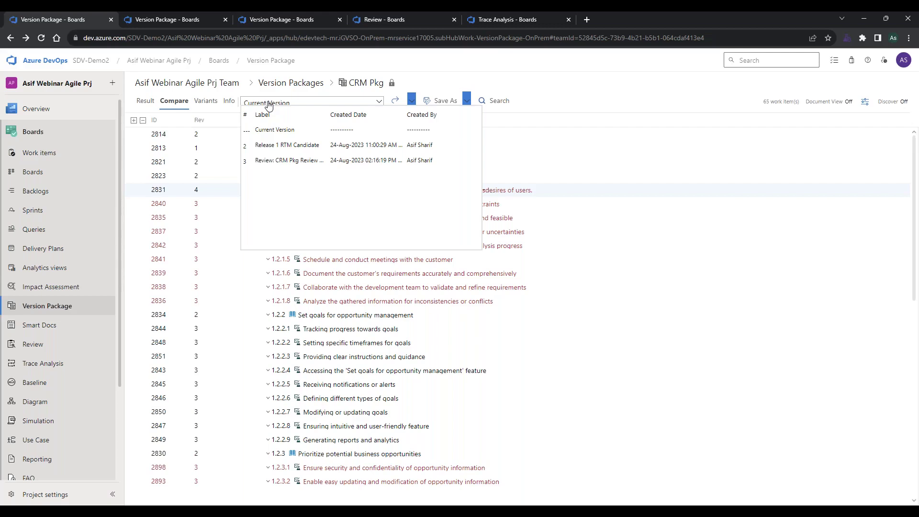
pyautogui.click(579, 94)
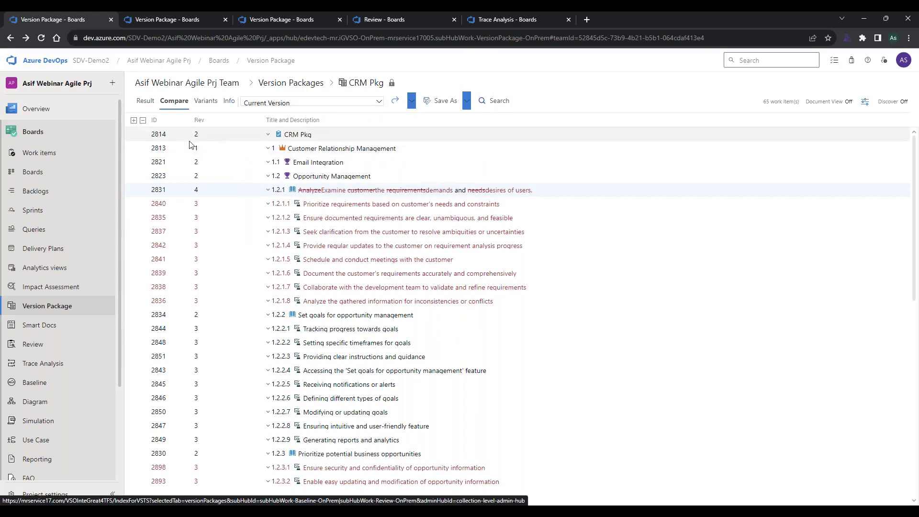
# Open CRM Pkg's target variant Release 1 starting point and look through its work items
pyautogui.click(146, 101)
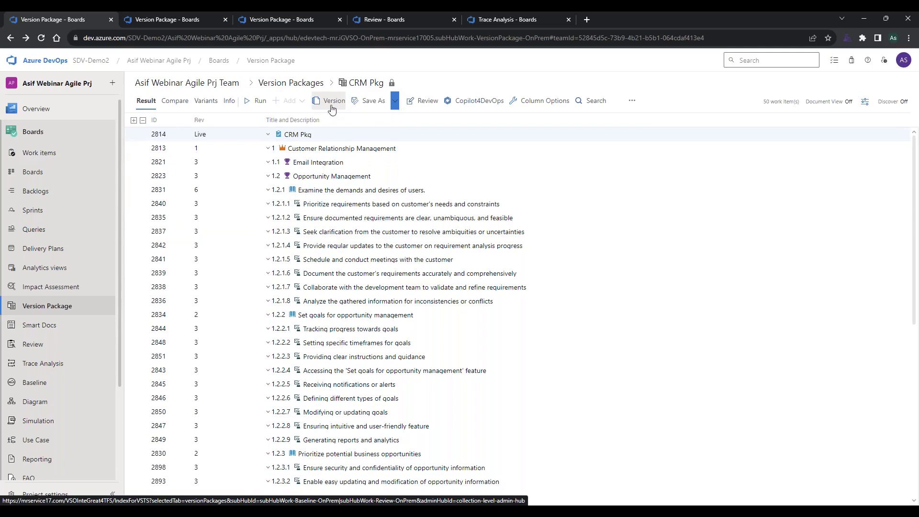
pyautogui.click(205, 100)
pyautogui.moveTo(244, 172)
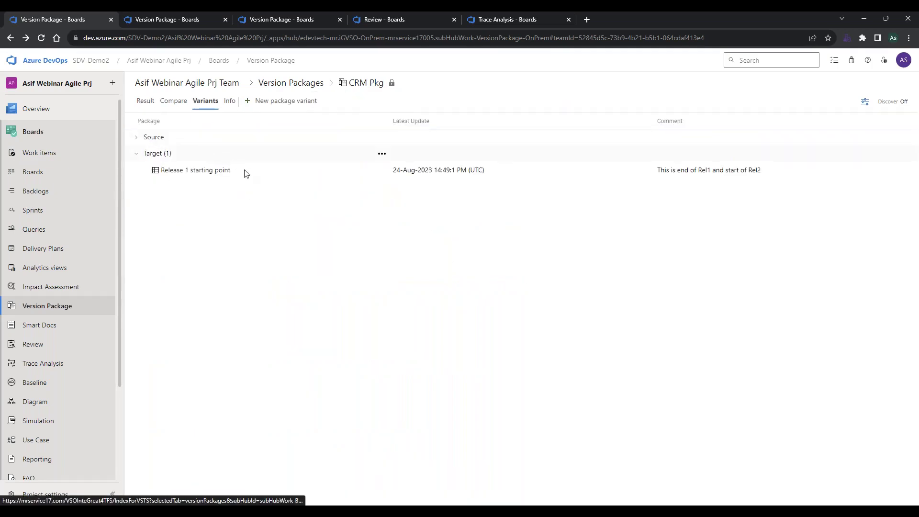
pyautogui.click(212, 171)
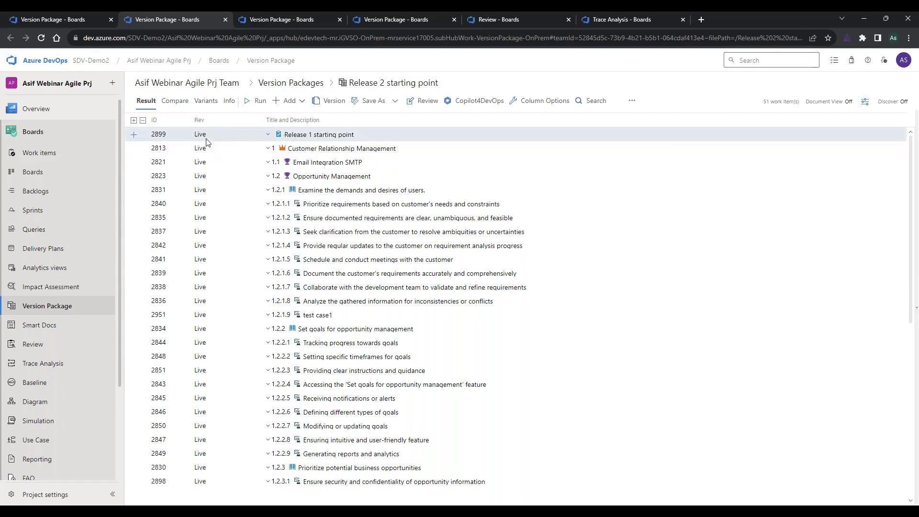
pyautogui.scroll(-7, 203, 355)
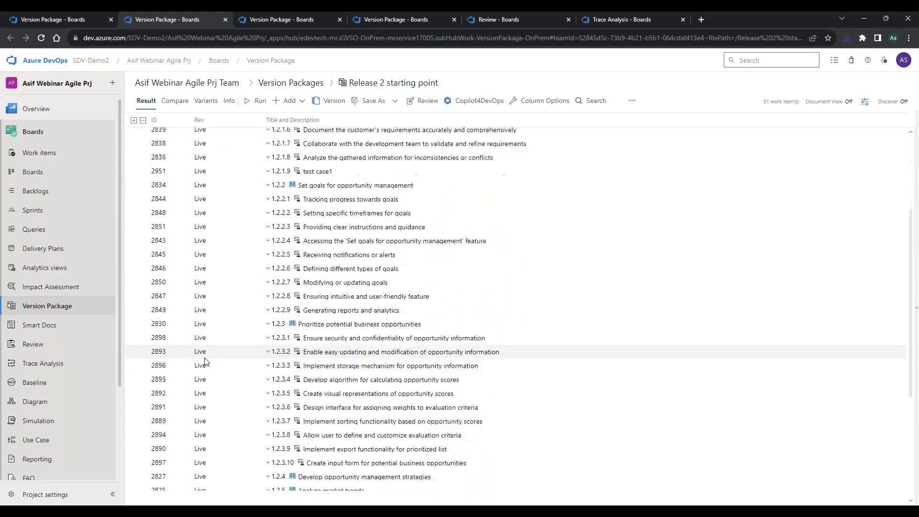
pyautogui.scroll(-12, 204, 362)
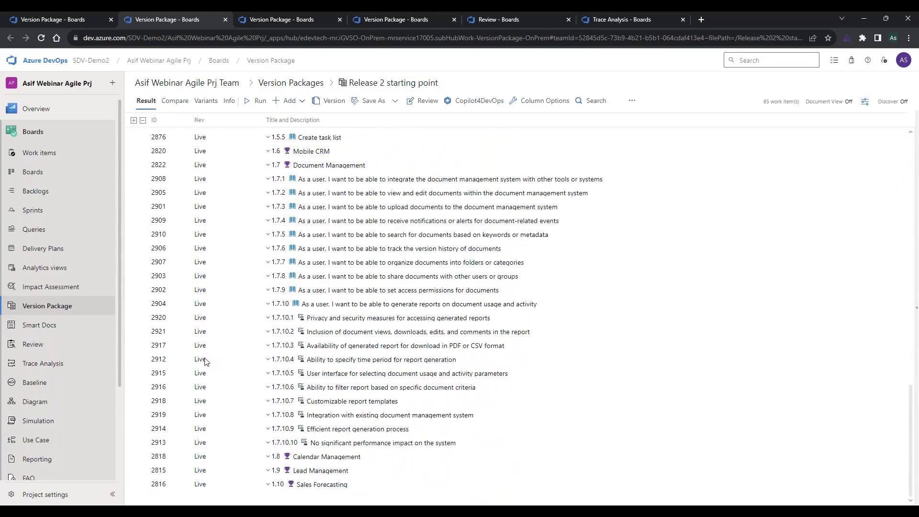
pyautogui.scroll(15, 205, 361)
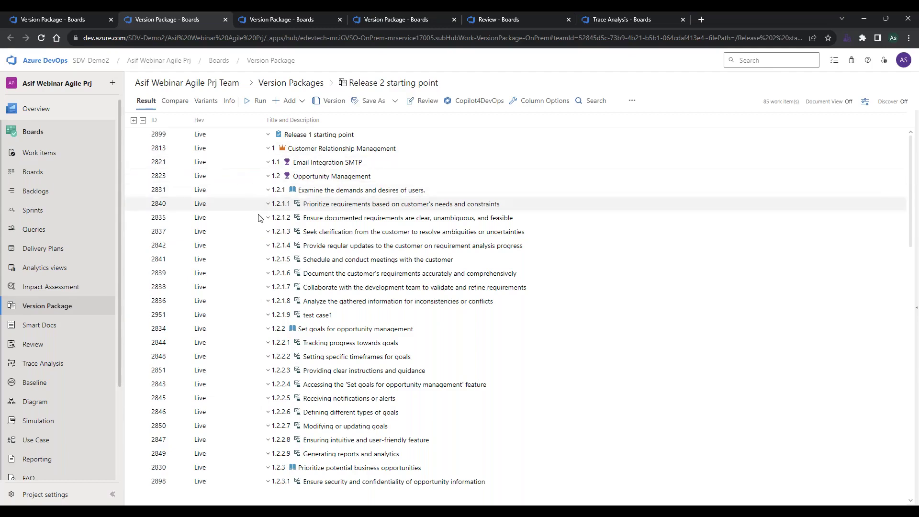
# Rename feature 2821 to Email Integration SMTP test, save it and refresh the package's work item list
pyautogui.click(265, 166)
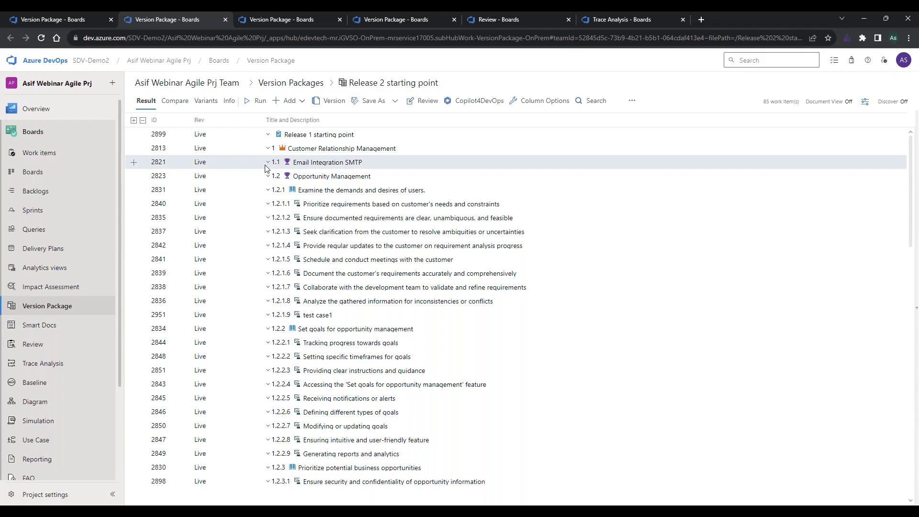
pyautogui.rightClick(265, 168)
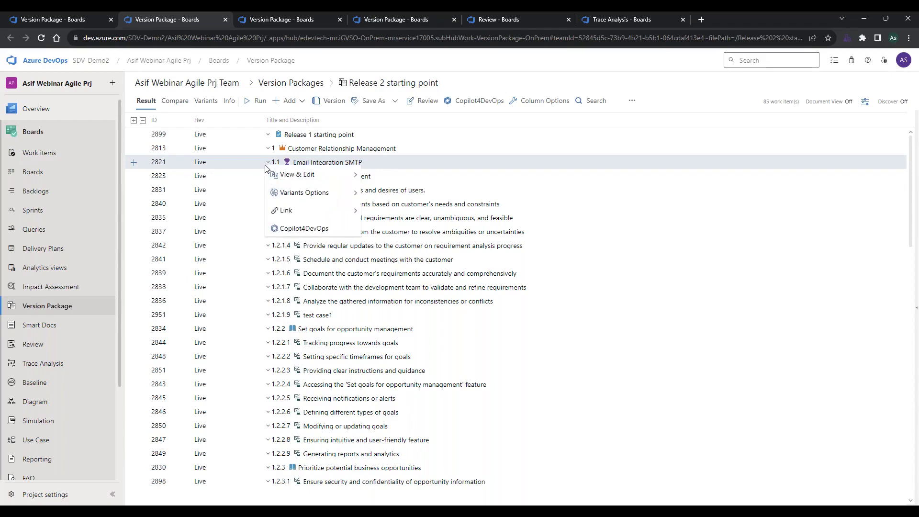
pyautogui.moveTo(297, 175)
pyautogui.click(419, 223)
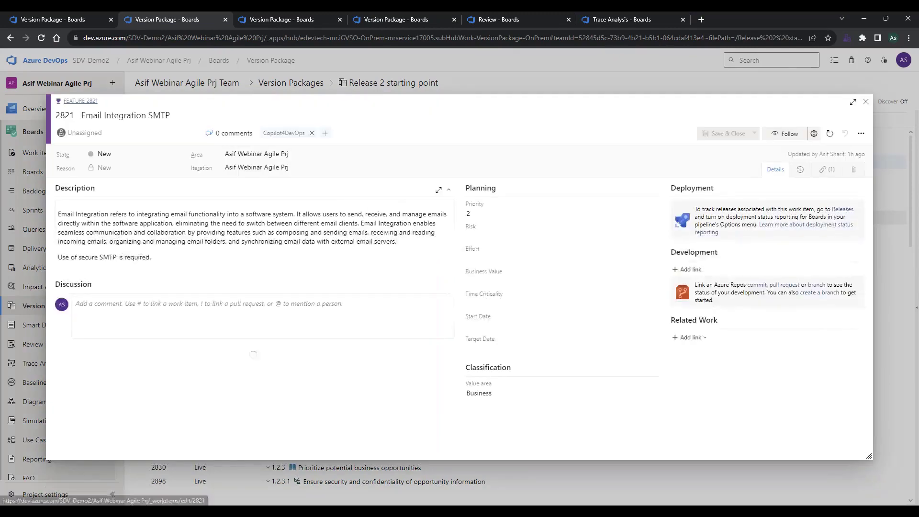
pyautogui.click(234, 118)
pyautogui.write('t')
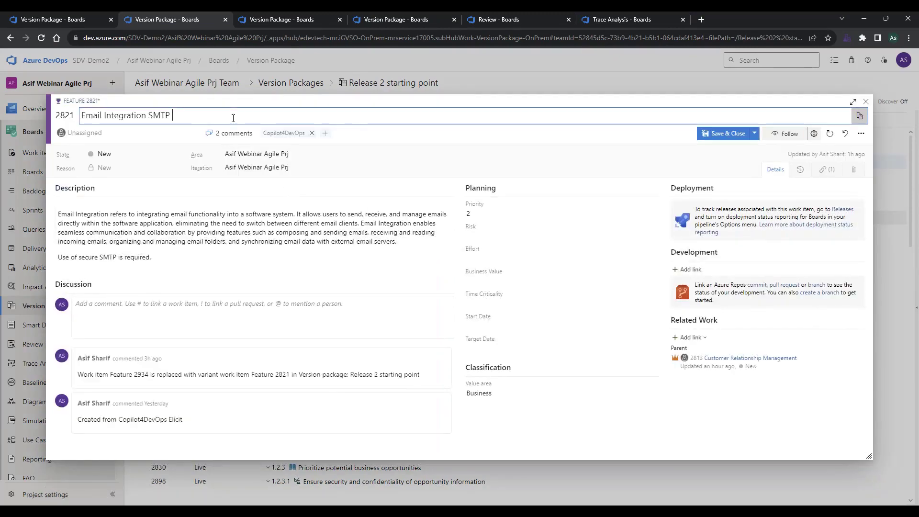
pyautogui.write('est')
pyautogui.click(728, 133)
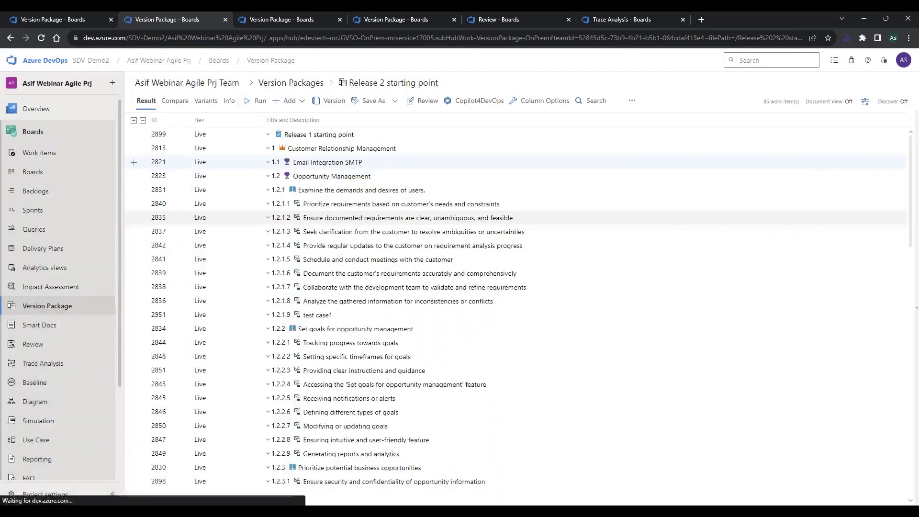
pyautogui.click(246, 102)
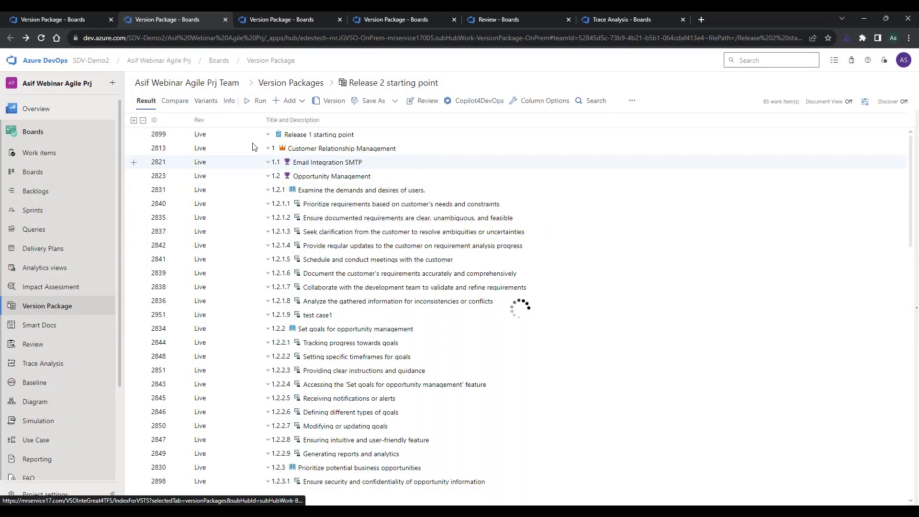
pyautogui.click(387, 163)
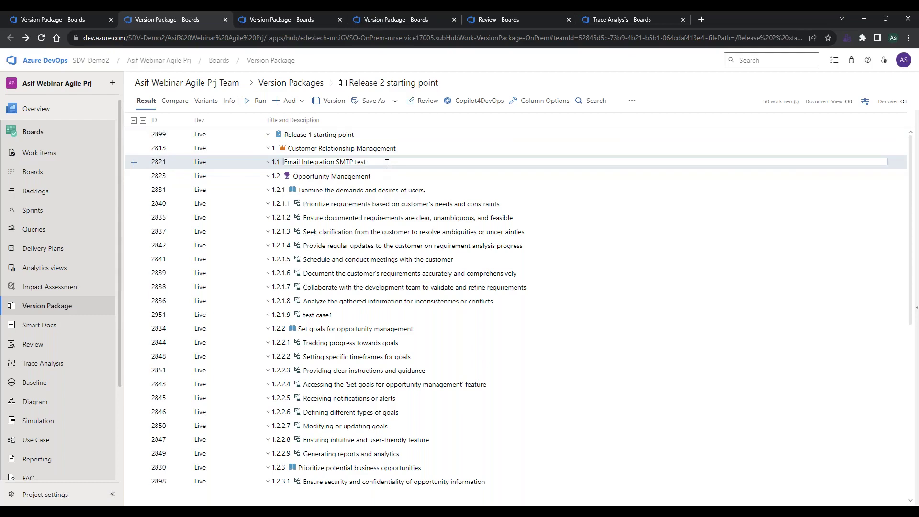
pyautogui.click(387, 172)
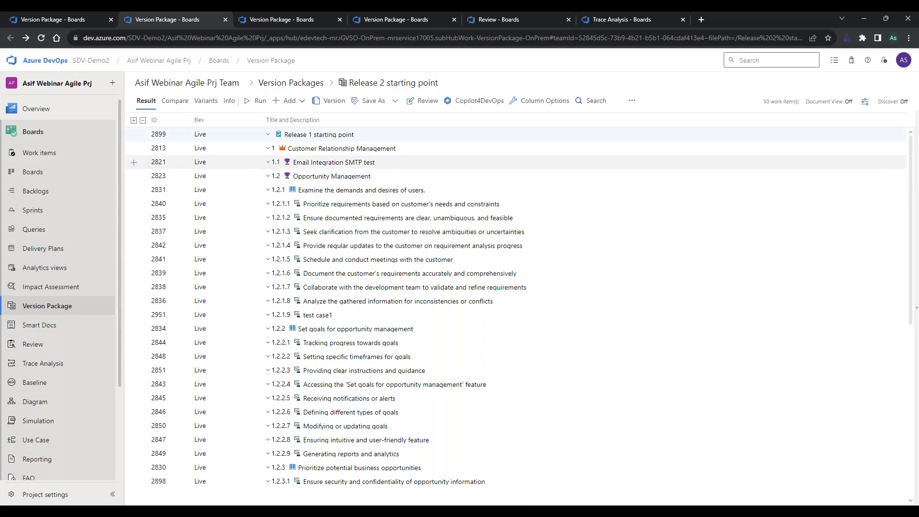
# Check feature 2821's title and revision in the CRM Pkg work item list, and return to the Release 2 starting point package
pyautogui.click(229, 166)
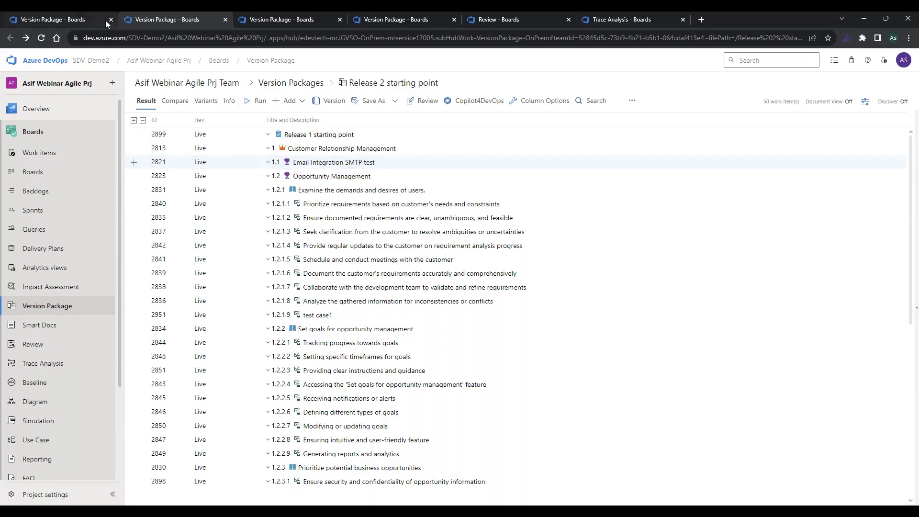
pyautogui.click(82, 20)
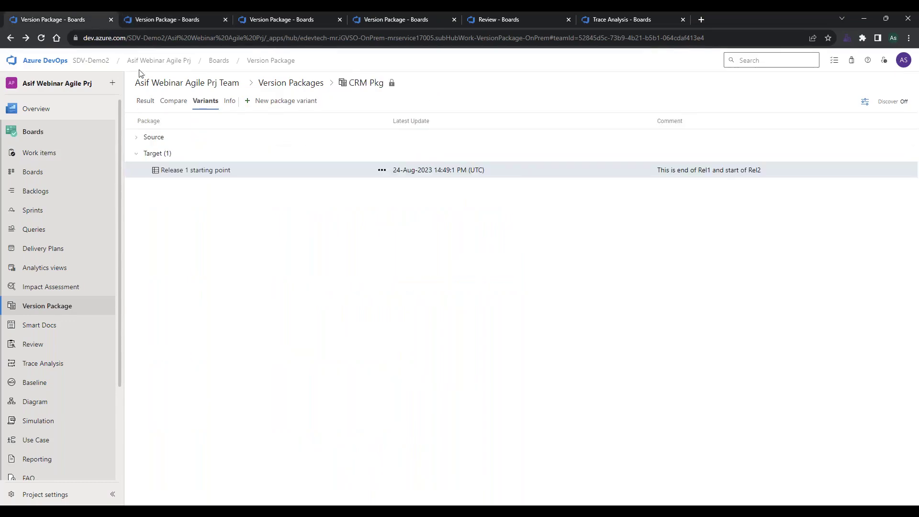
pyautogui.click(146, 102)
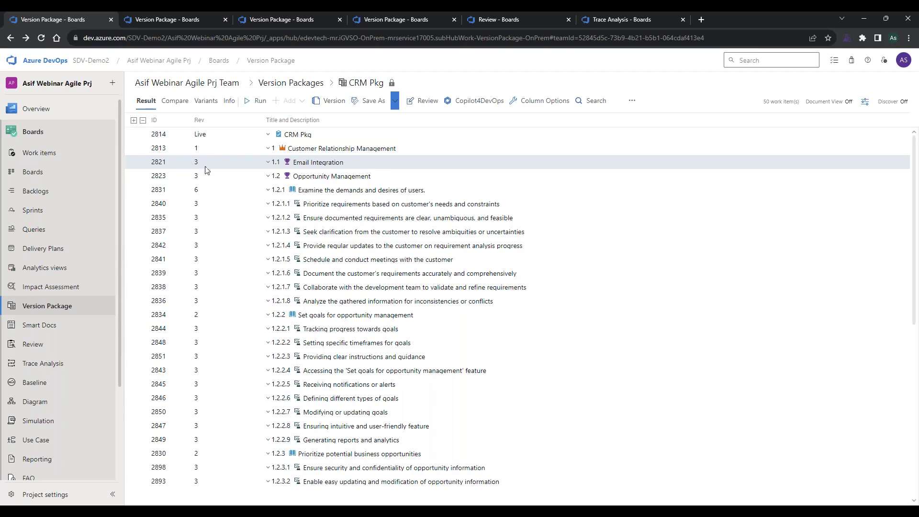
pyautogui.click(159, 17)
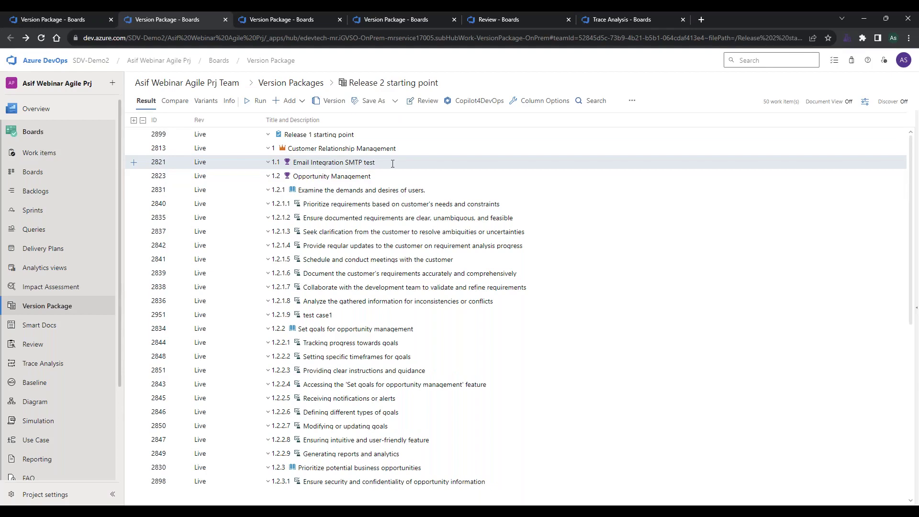
# Review the revisions offered by Set Version for the Email Integration SMTP test feature, and cancel without setting one
pyautogui.rightClick(257, 167)
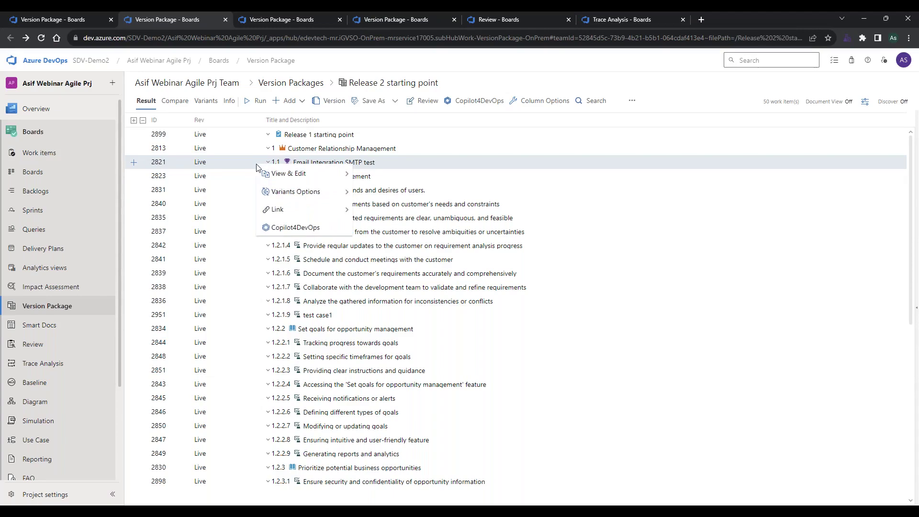
pyautogui.moveTo(273, 193)
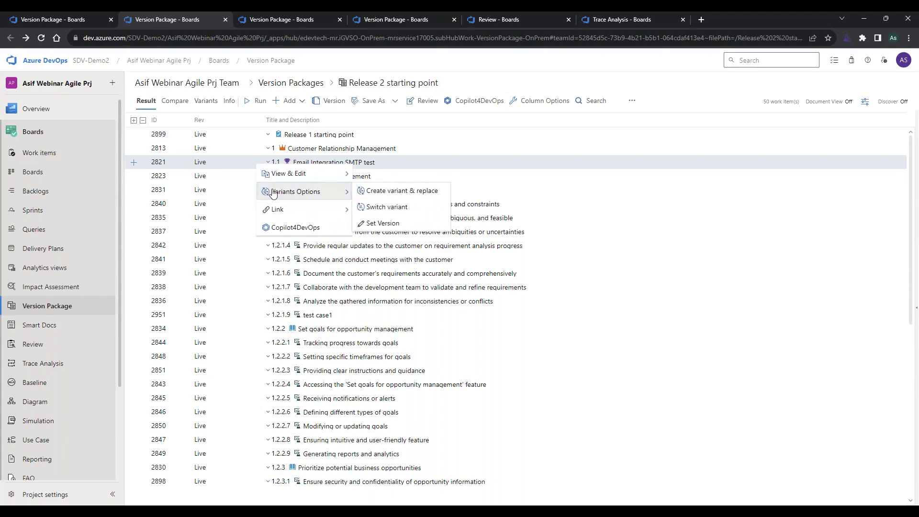
pyautogui.click(383, 224)
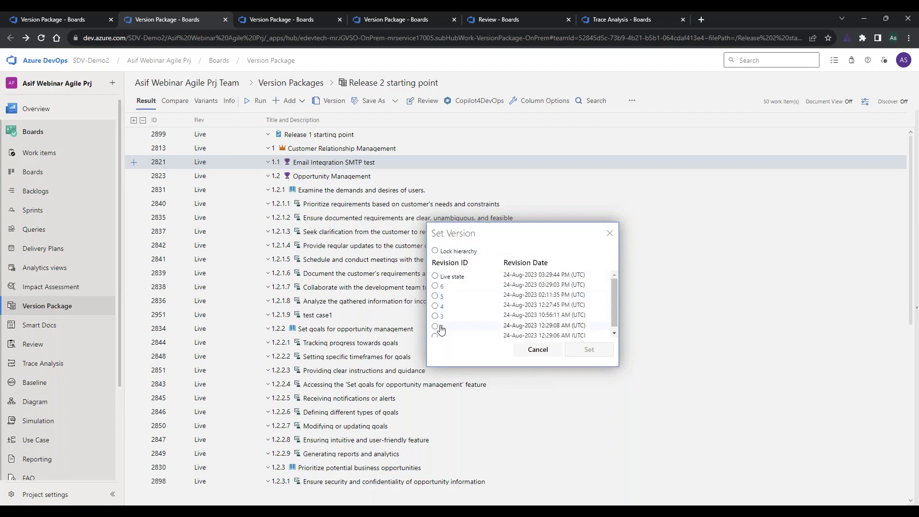
pyautogui.scroll(-1, 441, 330)
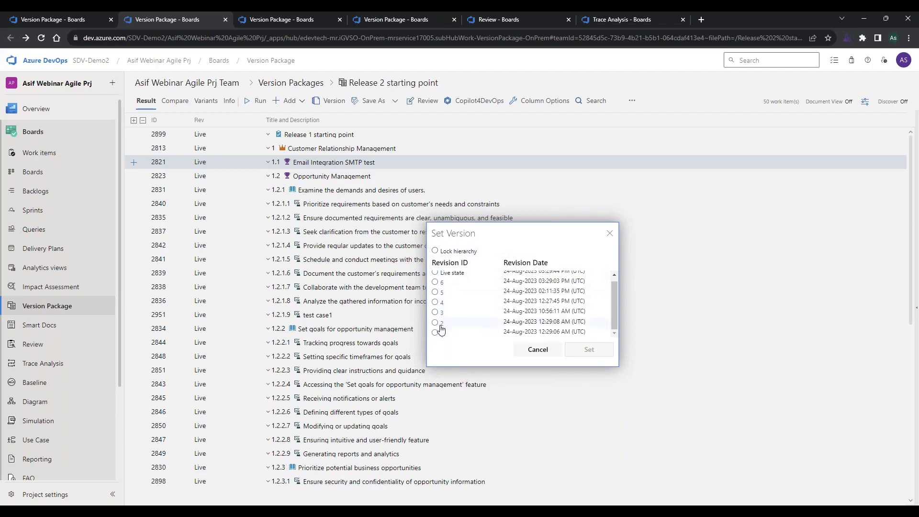
pyautogui.click(529, 350)
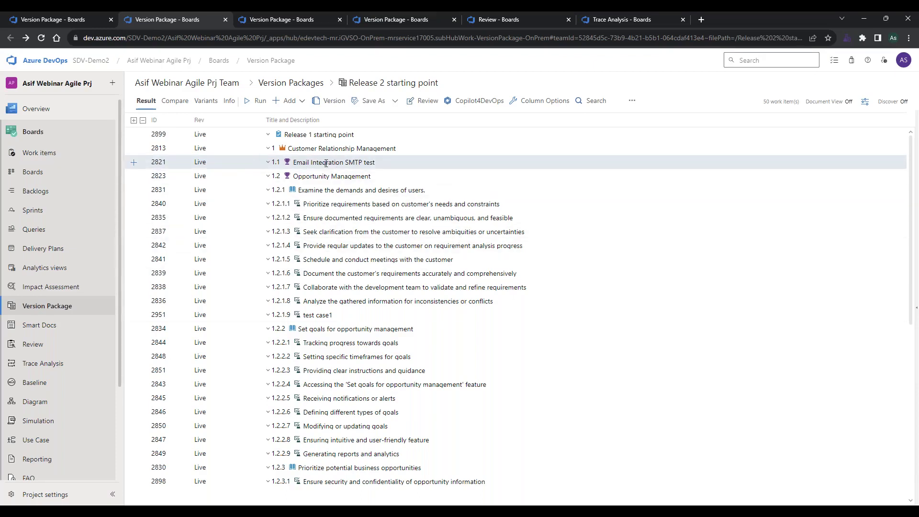
# Switch feature 2821, Email Integration SMTP test, to its variant Feature 2934: Messaging Integration in the Release 2 starting point package
pyautogui.rightClick(250, 167)
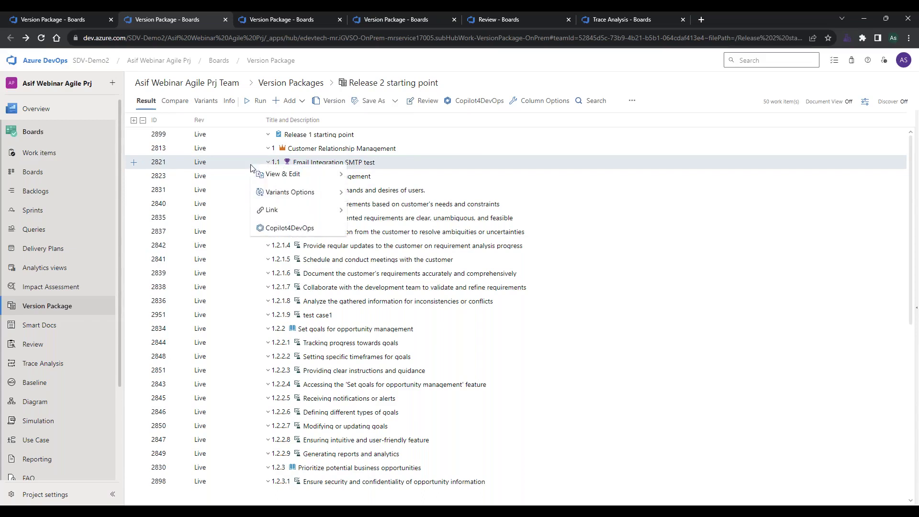
pyautogui.moveTo(280, 194)
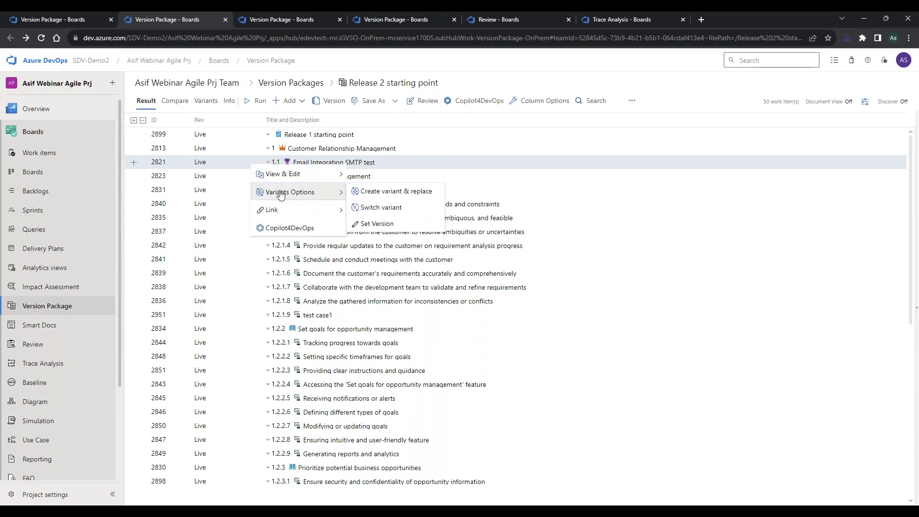
pyautogui.click(373, 213)
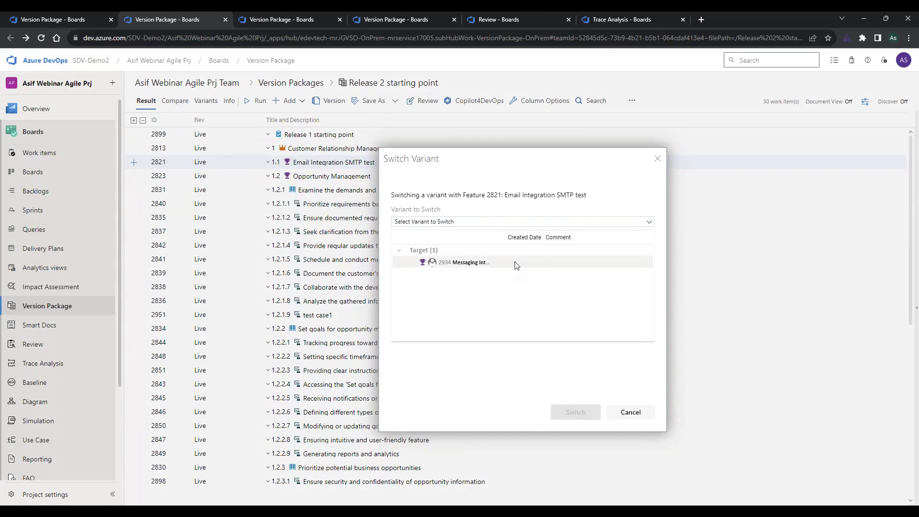
pyautogui.click(455, 263)
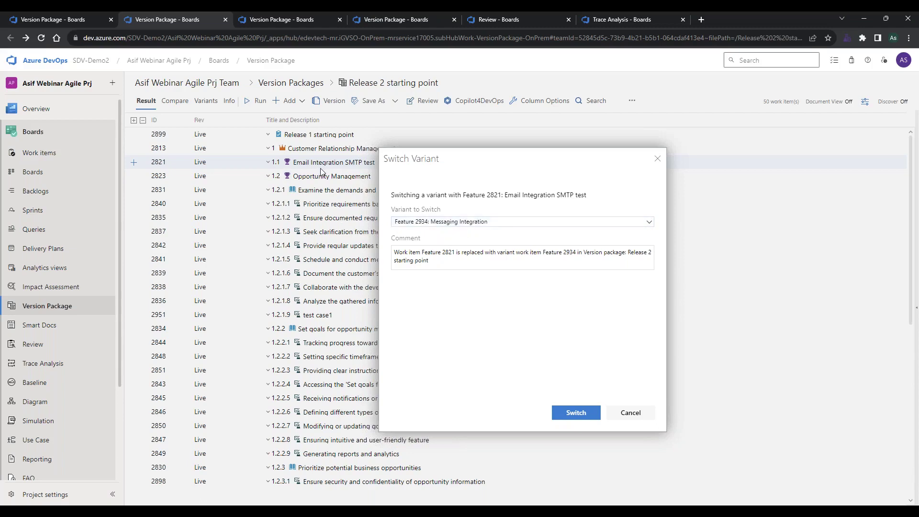
pyautogui.click(561, 405)
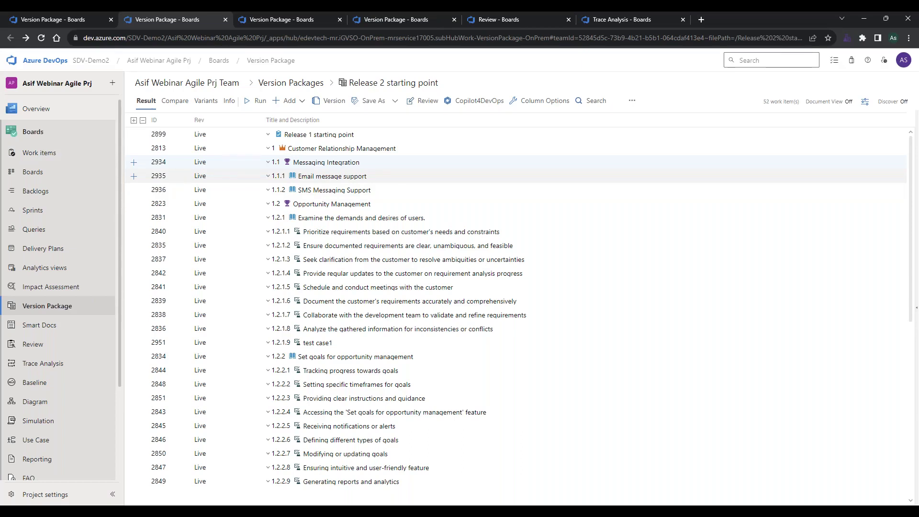
# Create a variant of feature 2934 titled Messaging Integration abc and replace the original with it in the package
pyautogui.rightClick(249, 166)
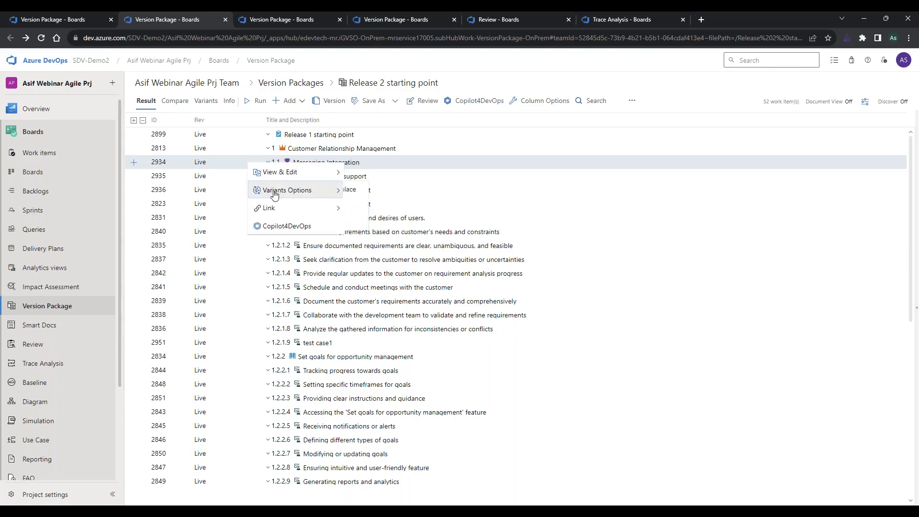
pyautogui.moveTo(297, 190)
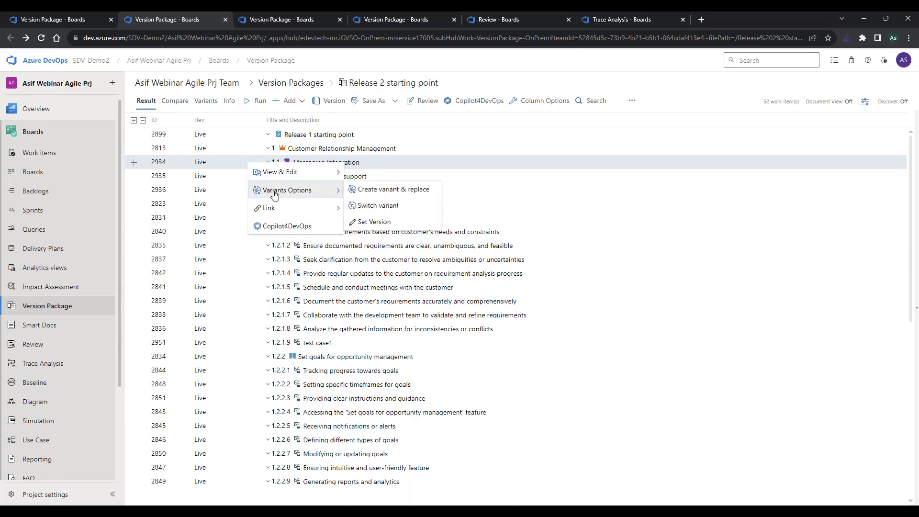
pyautogui.click(366, 192)
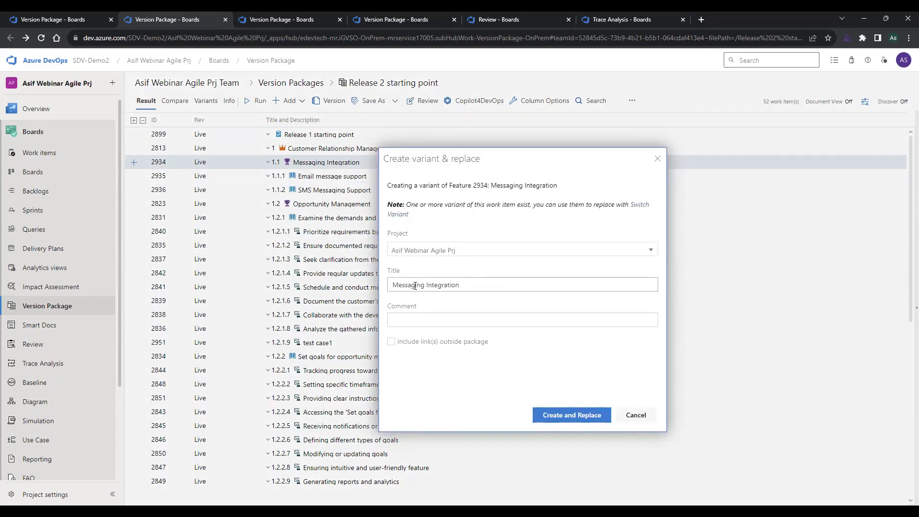
pyautogui.click(464, 286)
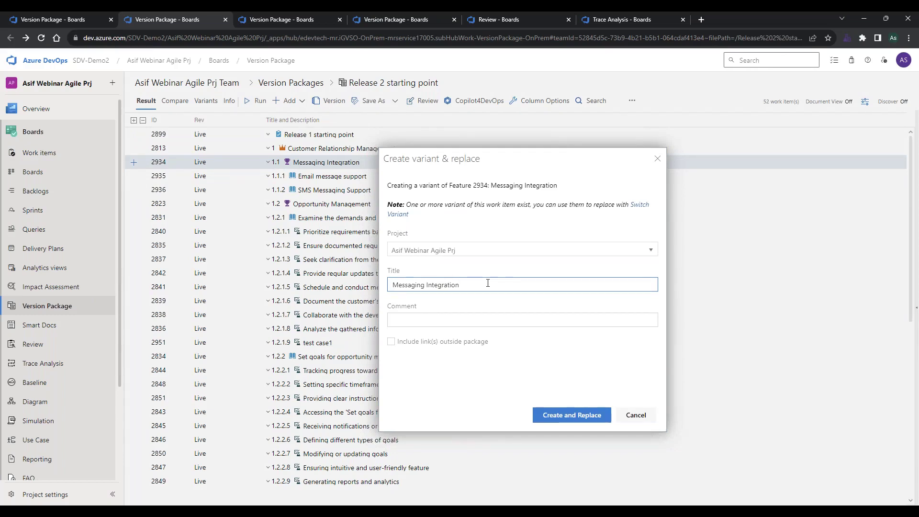
pyautogui.write('2')
pyautogui.press('BackSpace')
pyautogui.write('ab c')
pyautogui.press('BackSpace')
pyautogui.press('BackSpace')
pyautogui.write('c')
pyautogui.click(553, 416)
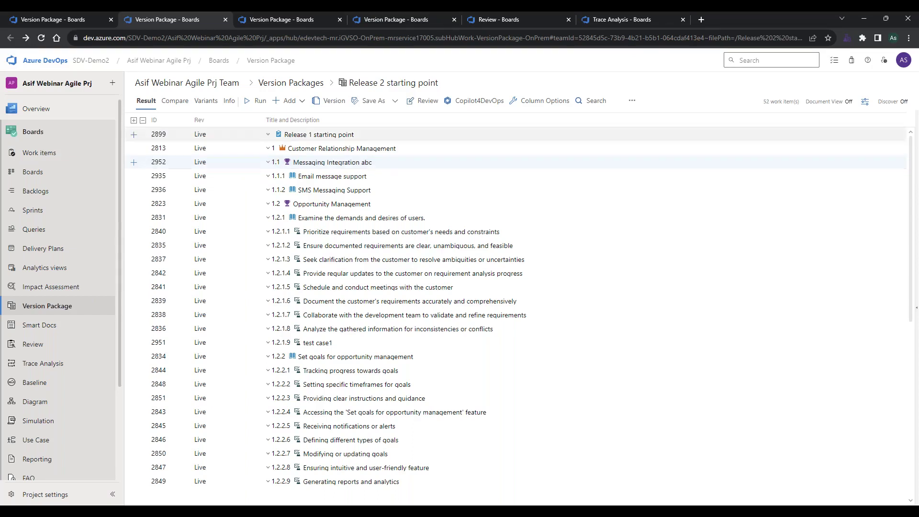
# Show the package's associated sub-packages, look through the full work item list and collapse the Document Management feature
pyautogui.click(865, 101)
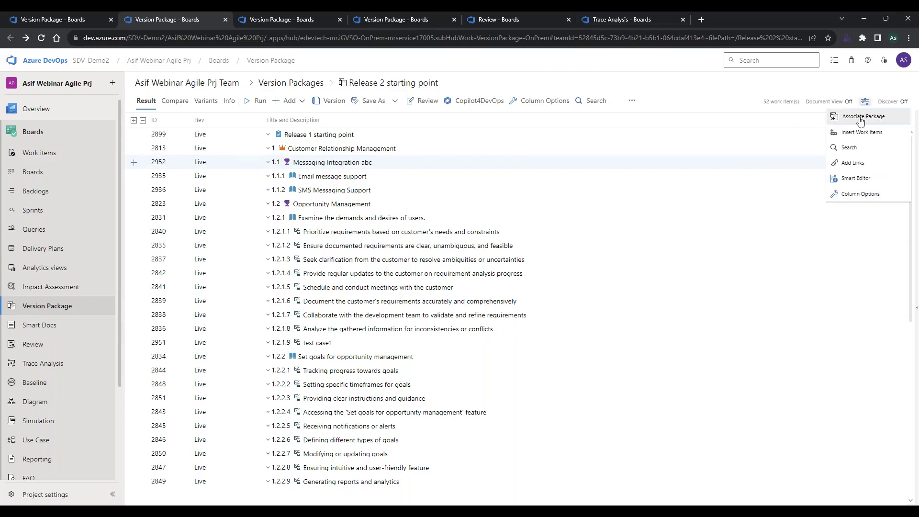
pyautogui.click(860, 120)
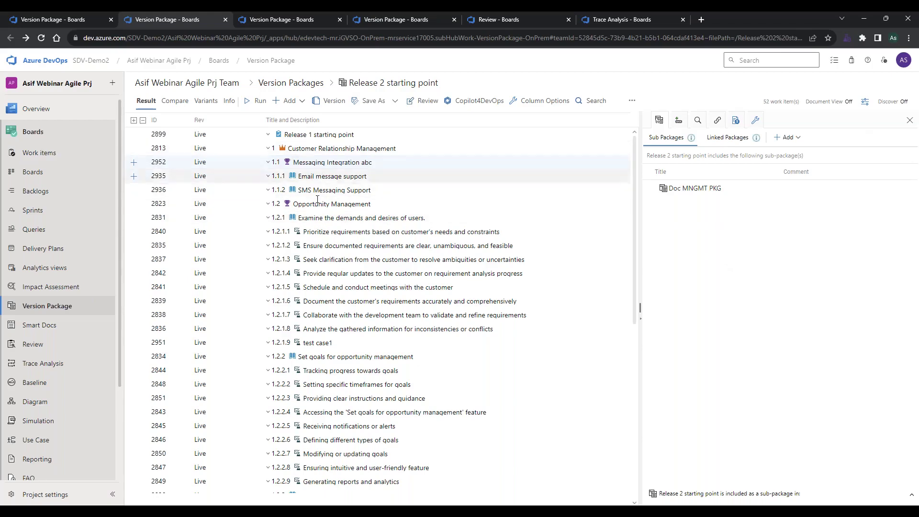
pyautogui.scroll(-7, 308, 299)
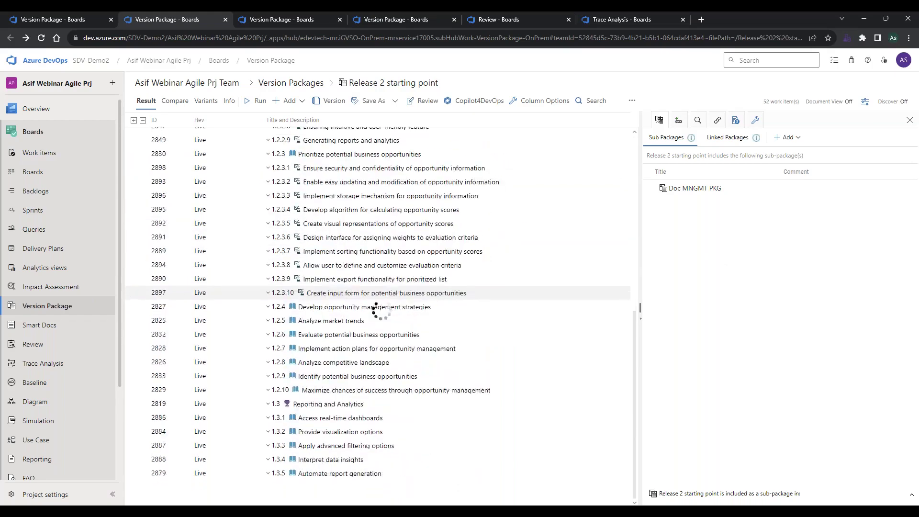
pyautogui.scroll(-12, 381, 310)
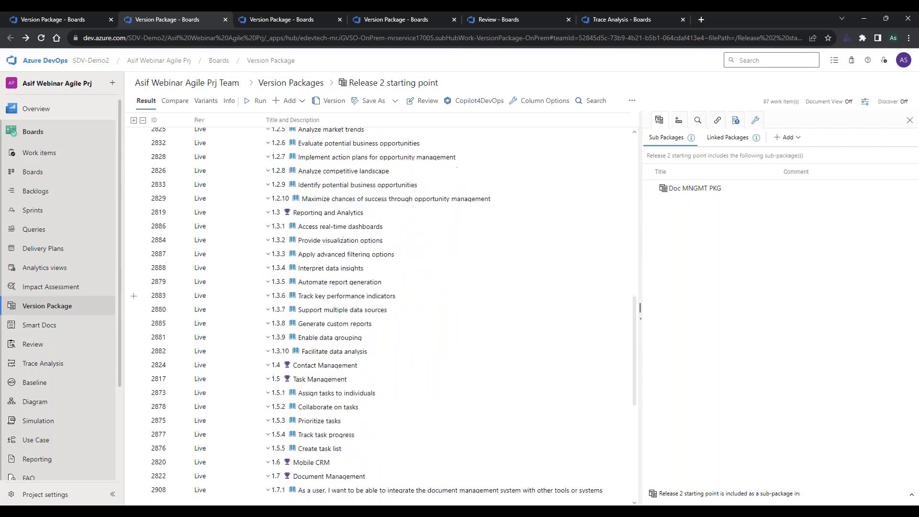
pyautogui.scroll(20, 247, 138)
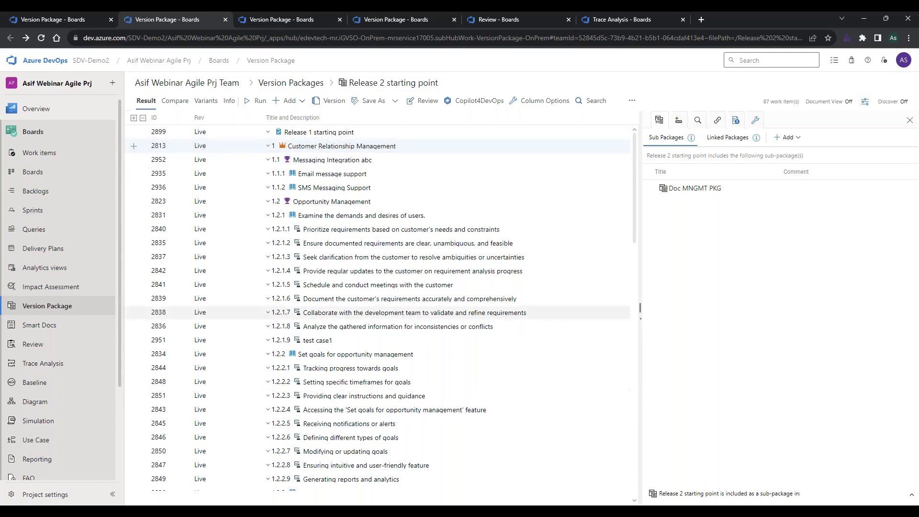
pyautogui.moveTo(742, 193)
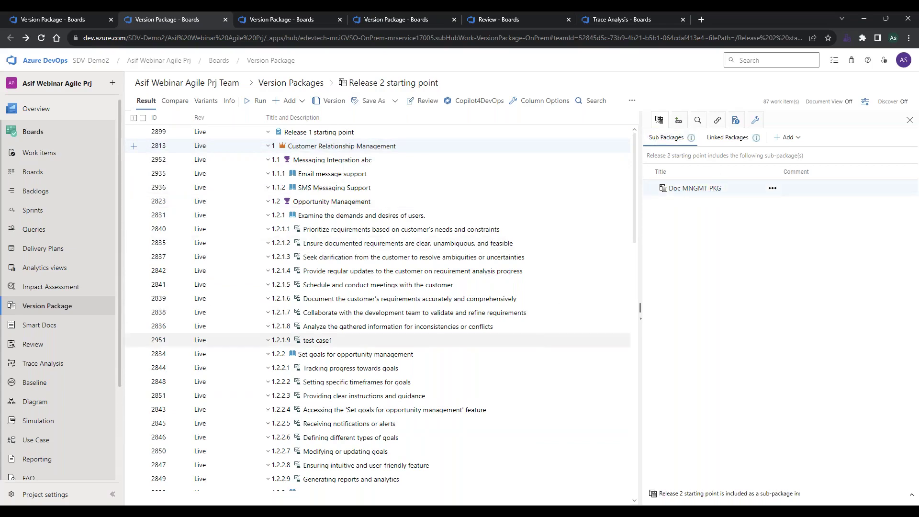
pyautogui.scroll(-15, 510, 389)
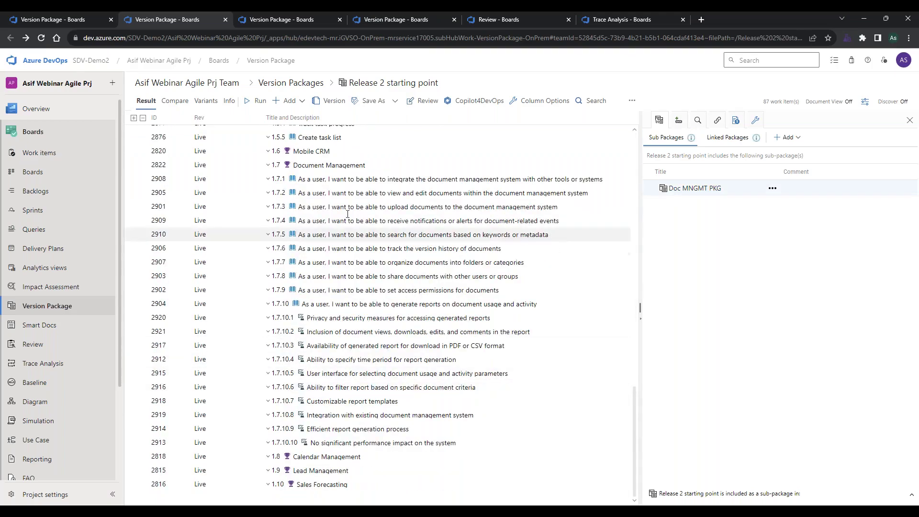
pyautogui.click(269, 165)
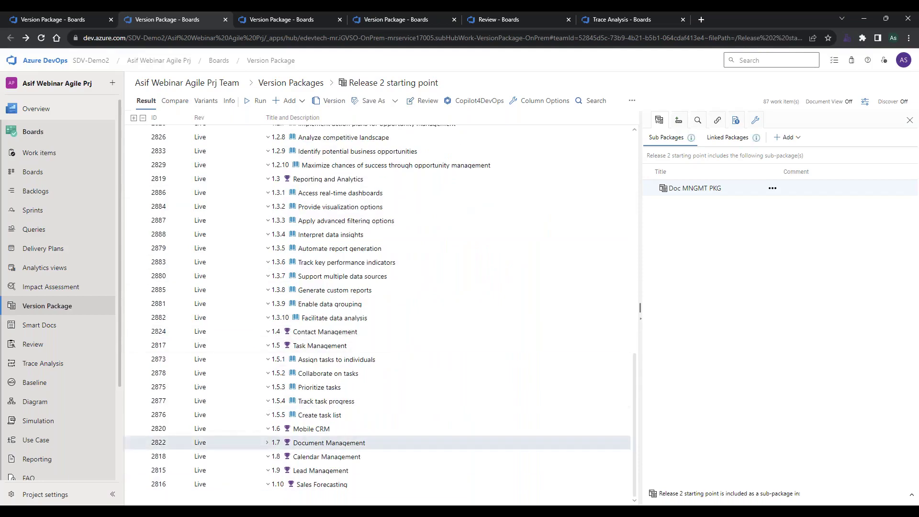
# Open the Doc MNGMT PKG sub-package, return to Release 2 starting point and view its linked packages
pyautogui.click(695, 189)
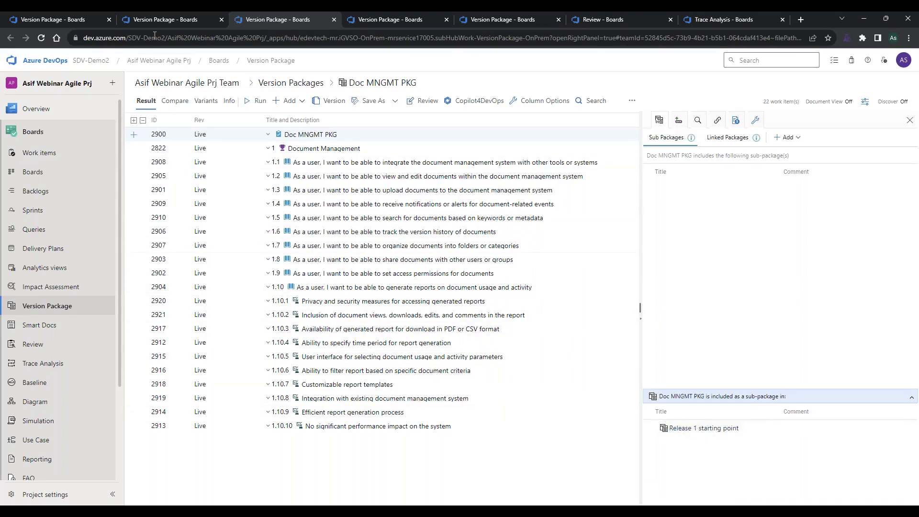
pyautogui.click(154, 16)
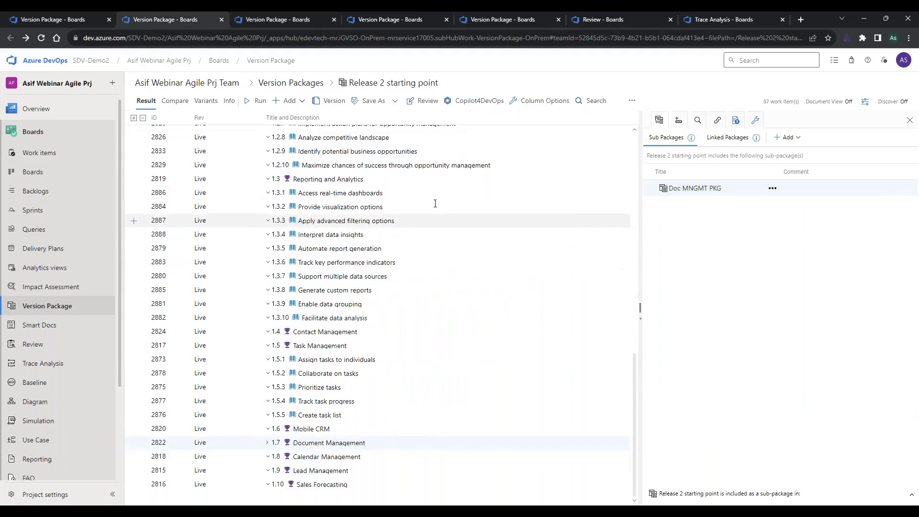
pyautogui.click(742, 143)
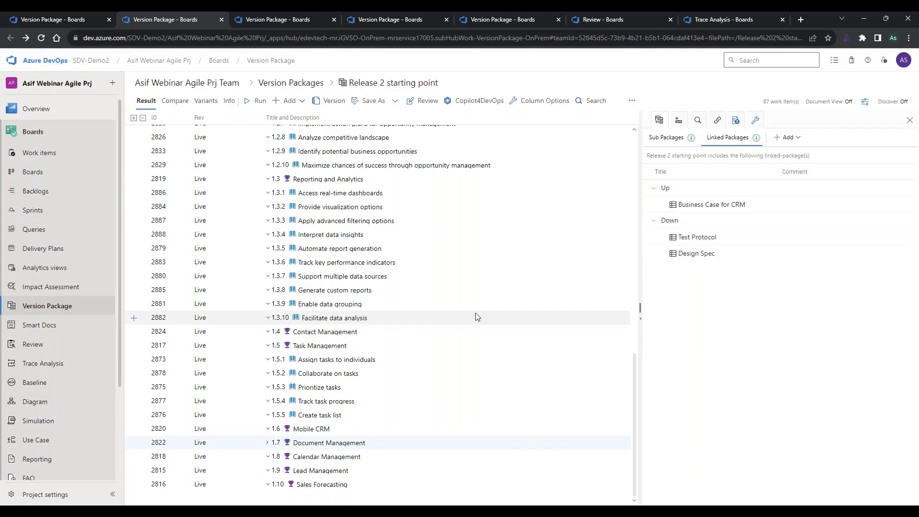
pyautogui.scroll(15, 476, 317)
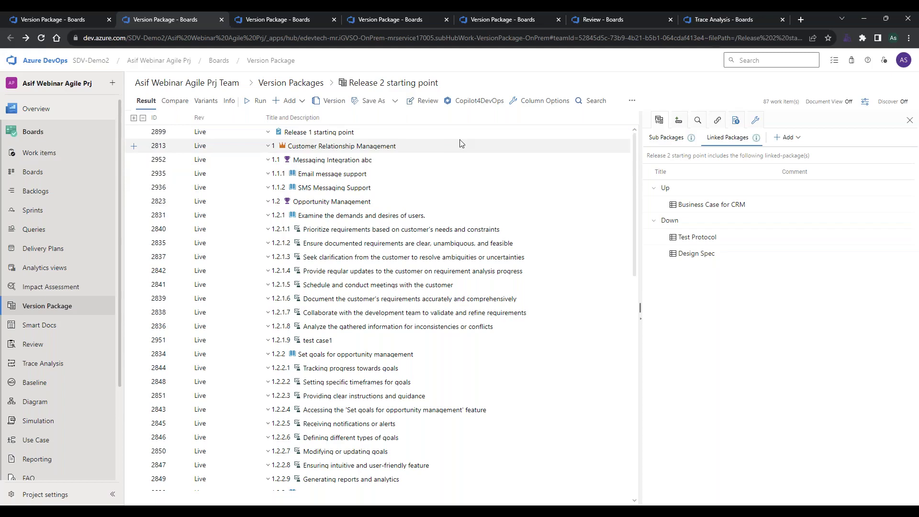
# Look through the review request form for the package's work items, and close it without sending a request
pyautogui.click(479, 100)
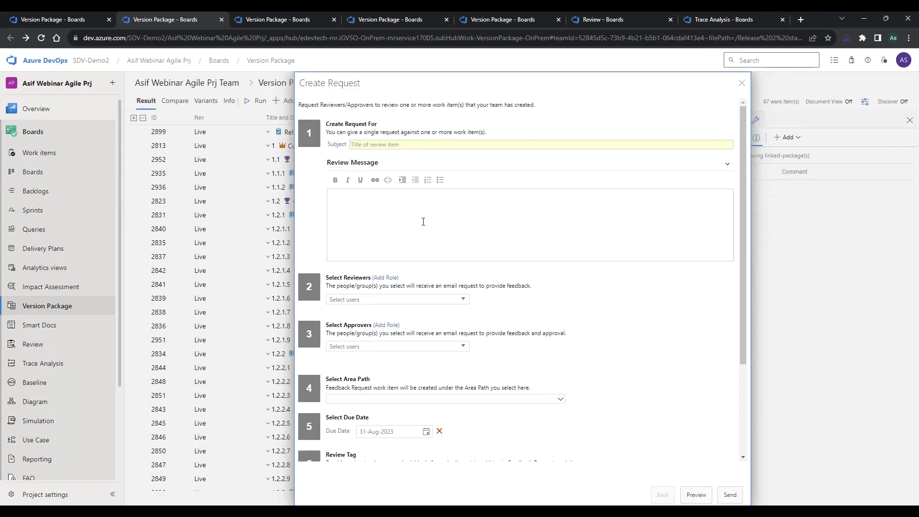
pyautogui.scroll(-2, 424, 221)
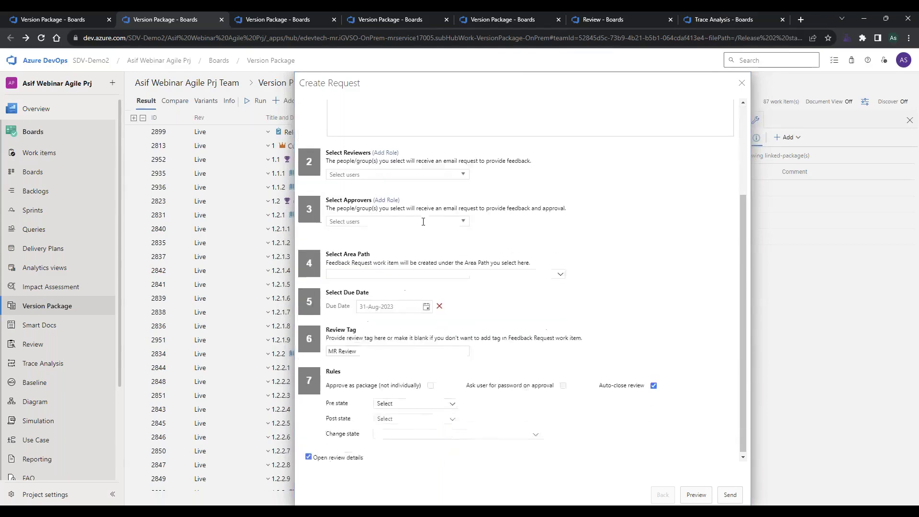
pyautogui.scroll(2, 520, 278)
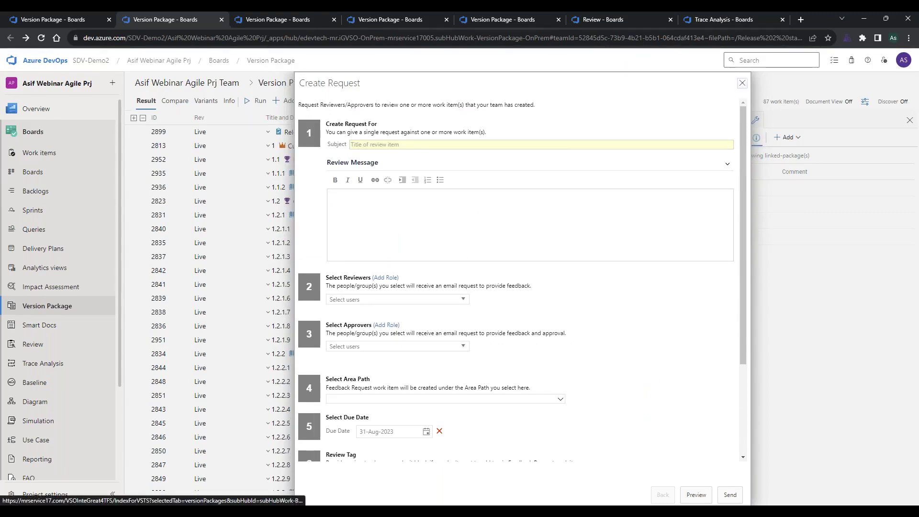
pyautogui.click(742, 83)
pyautogui.click(549, 142)
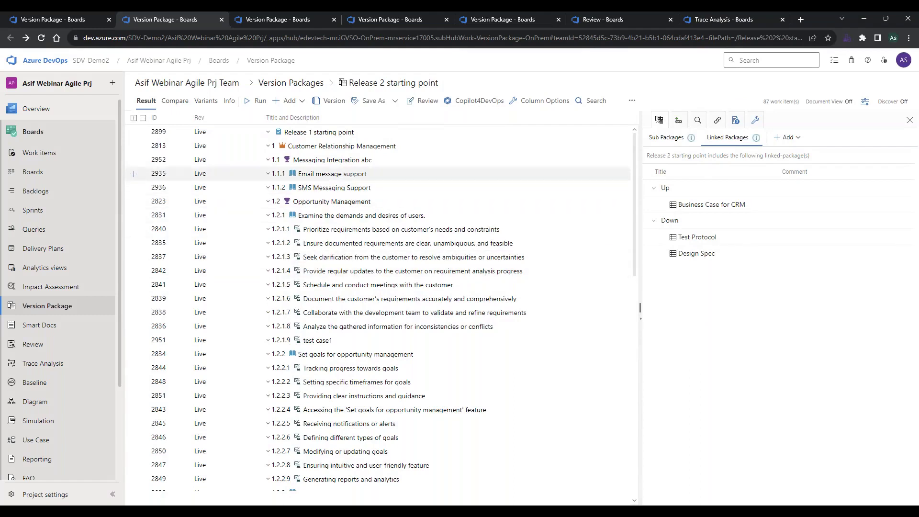
# Generate a Smart Report of the package with Form report parts and the Default style sheet, inspect it and its Designer settings, and close it
pyautogui.click(632, 102)
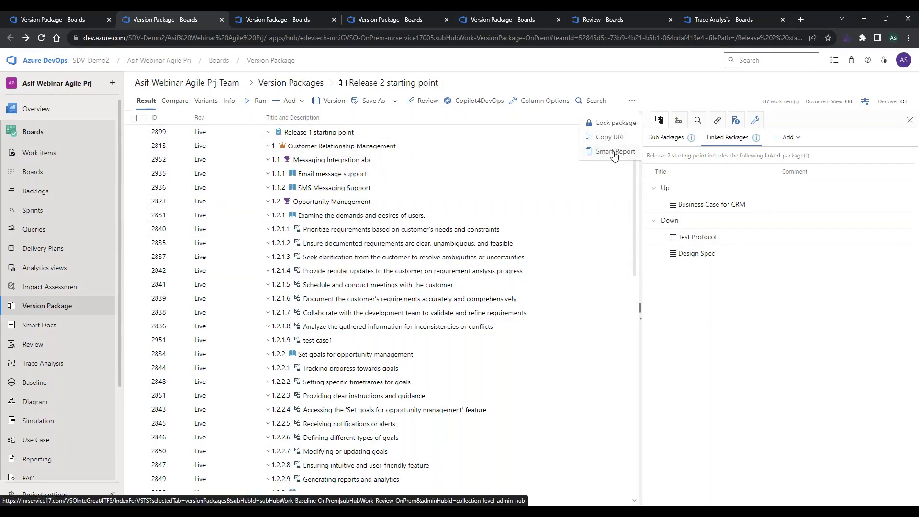
pyautogui.click(614, 153)
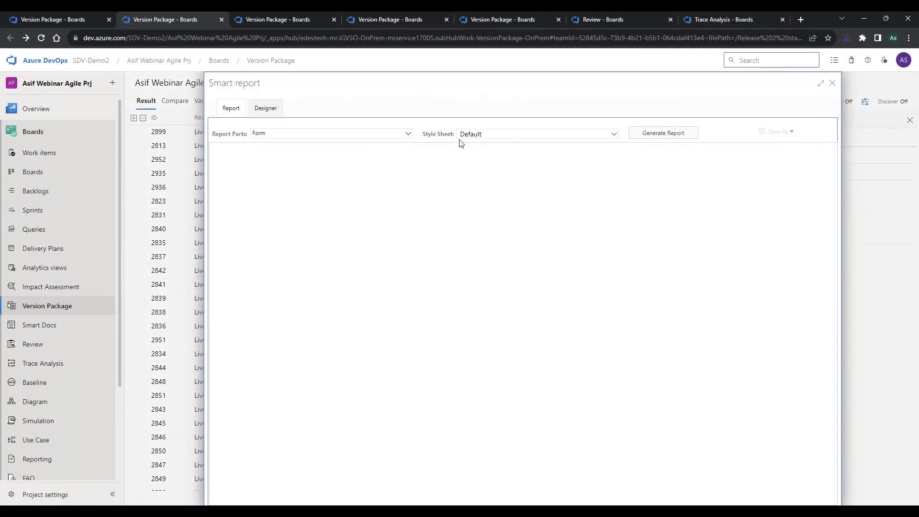
pyautogui.click(678, 136)
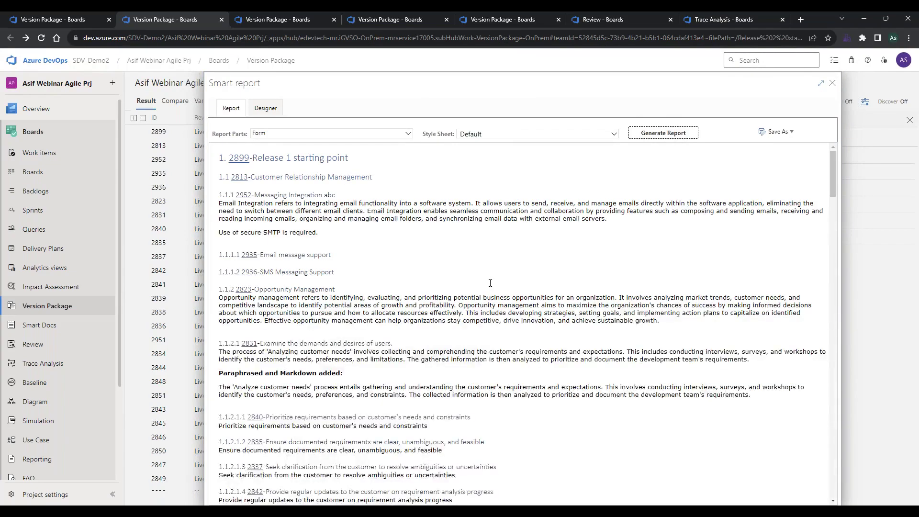
pyautogui.scroll(-10, 491, 283)
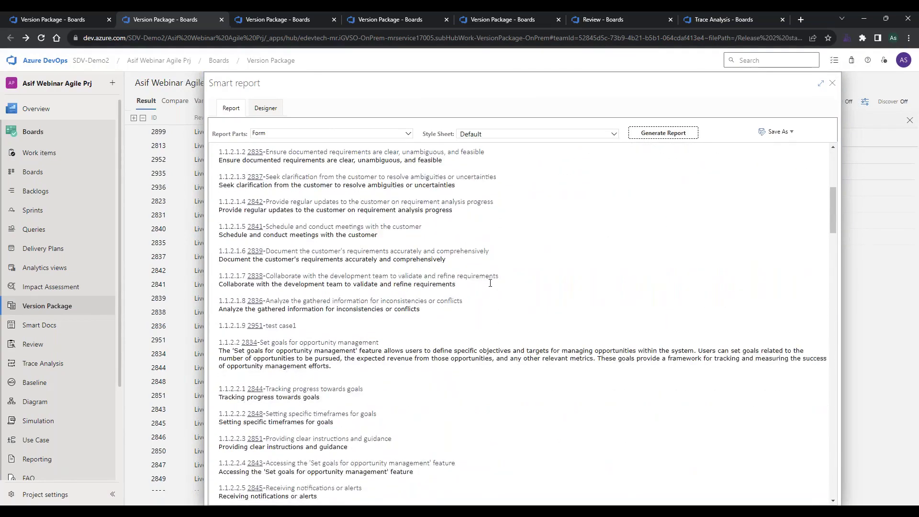
pyautogui.scroll(10, 490, 283)
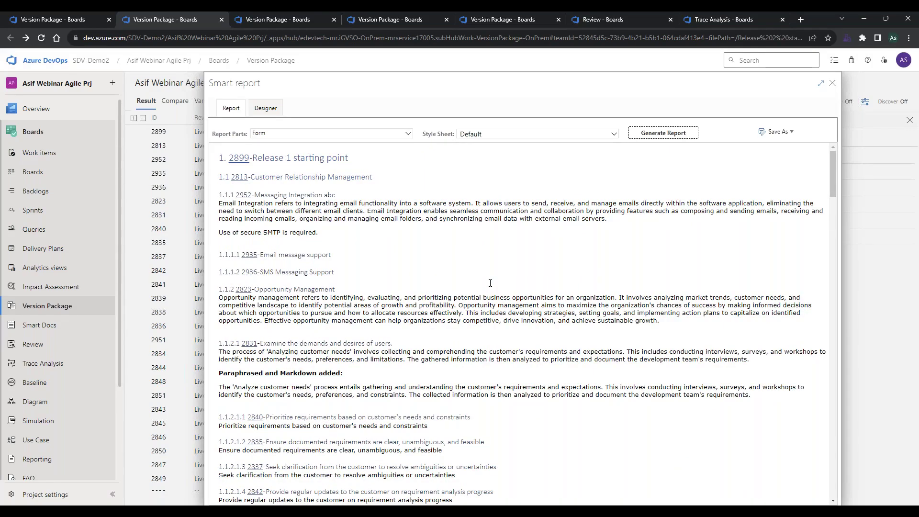
pyautogui.scroll(-10, 490, 283)
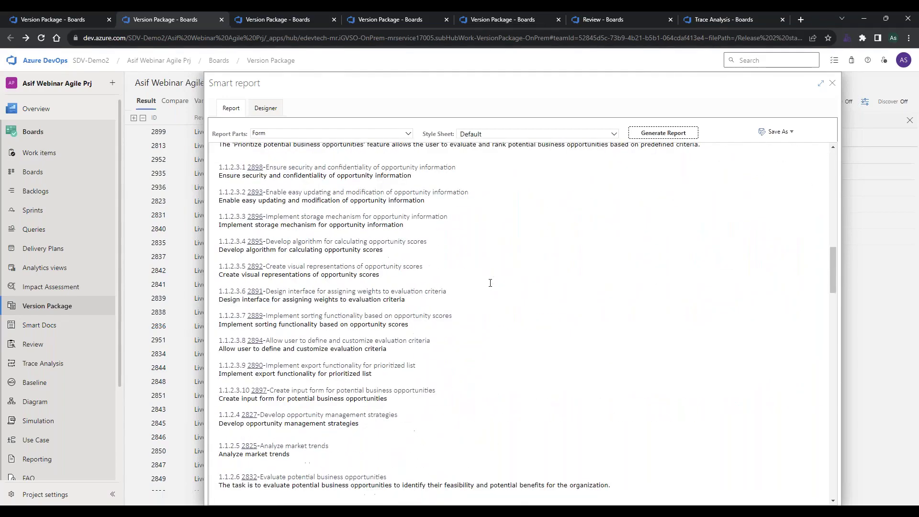
pyautogui.scroll(10, 491, 283)
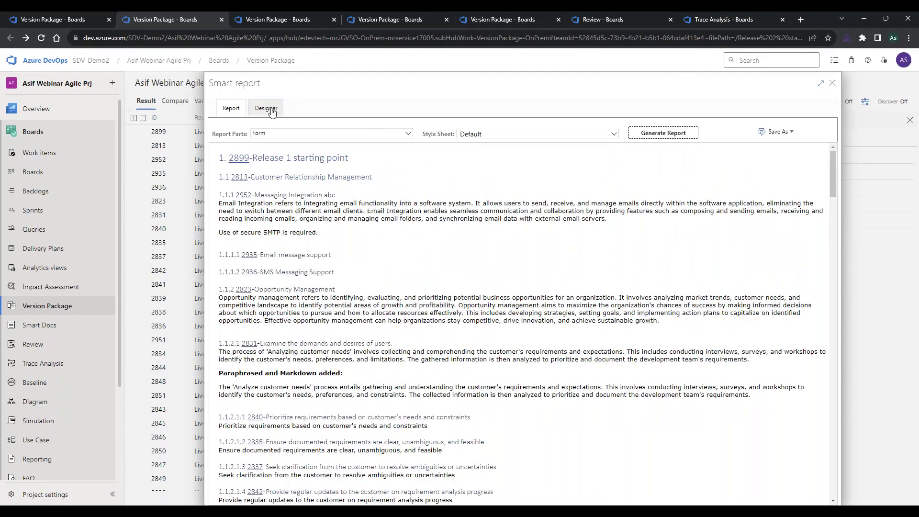
pyautogui.click(271, 110)
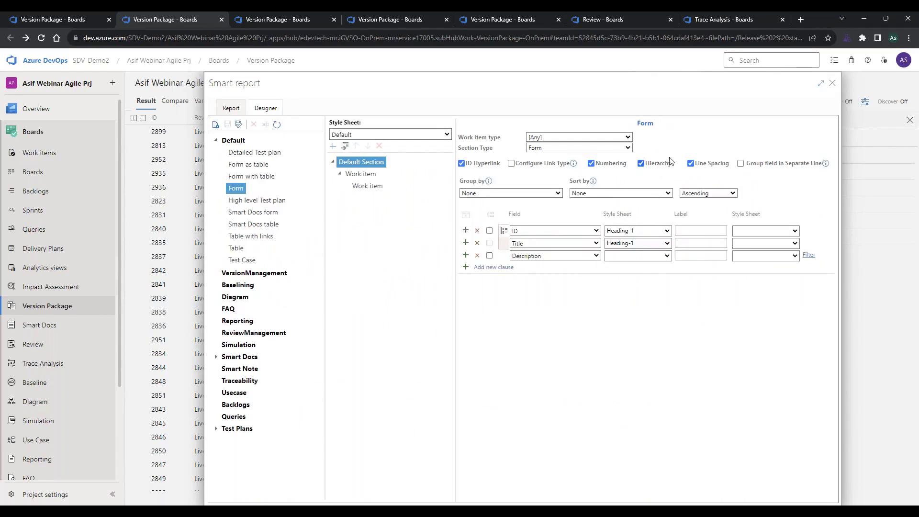
pyautogui.click(832, 86)
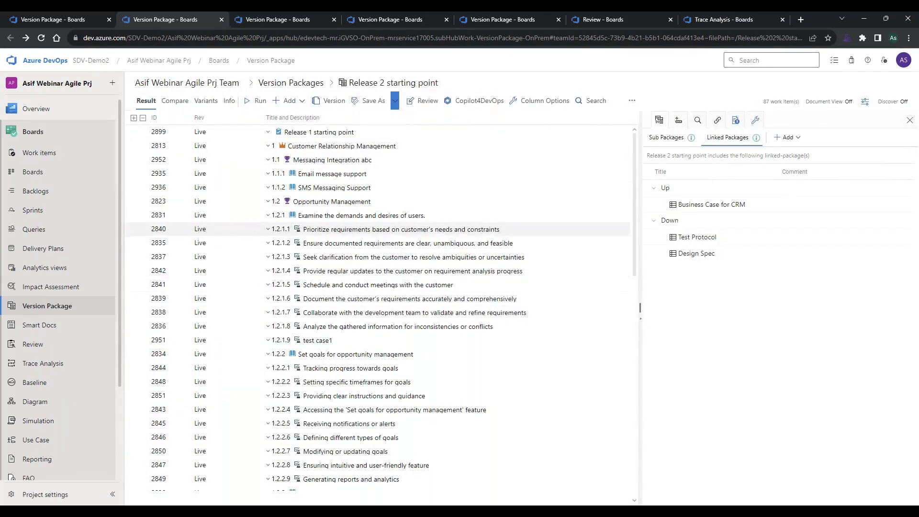
# Look through the package's Save As formats and its additional actions, and dismiss both lists without choosing anything
pyautogui.click(378, 103)
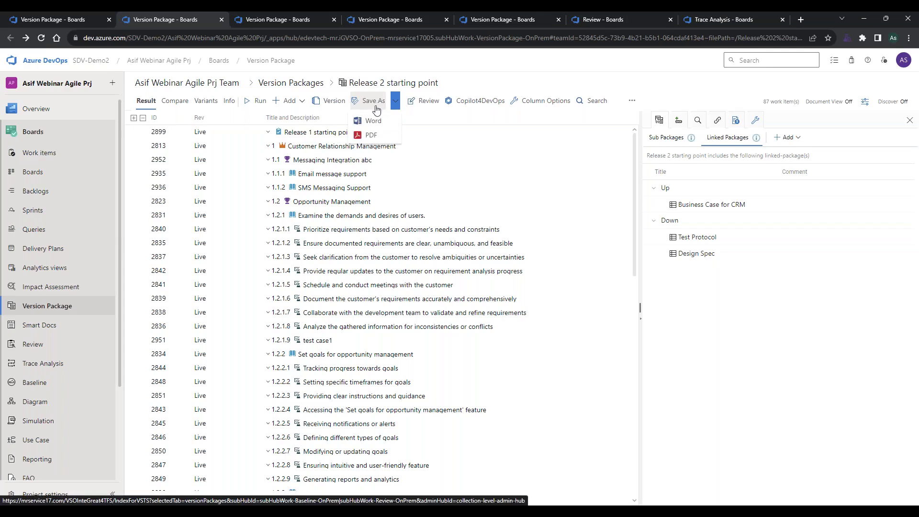
pyautogui.click(380, 106)
pyautogui.click(476, 79)
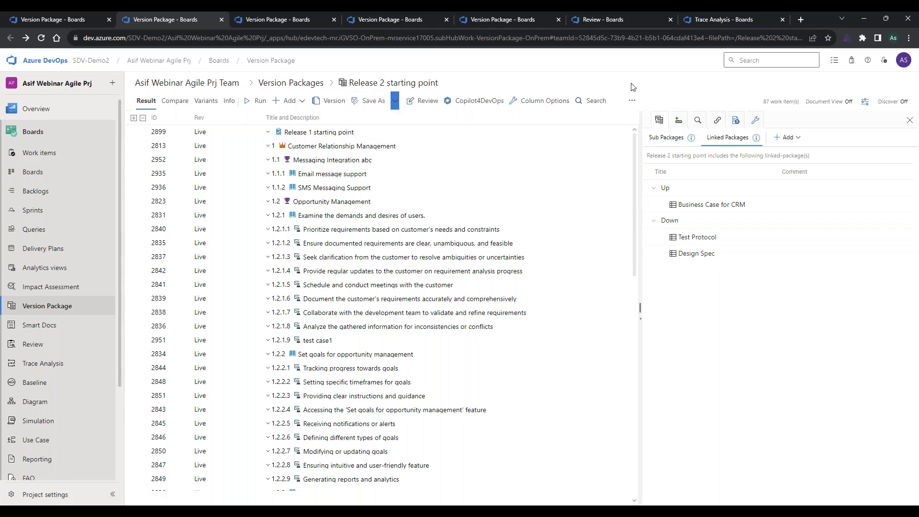
pyautogui.click(632, 100)
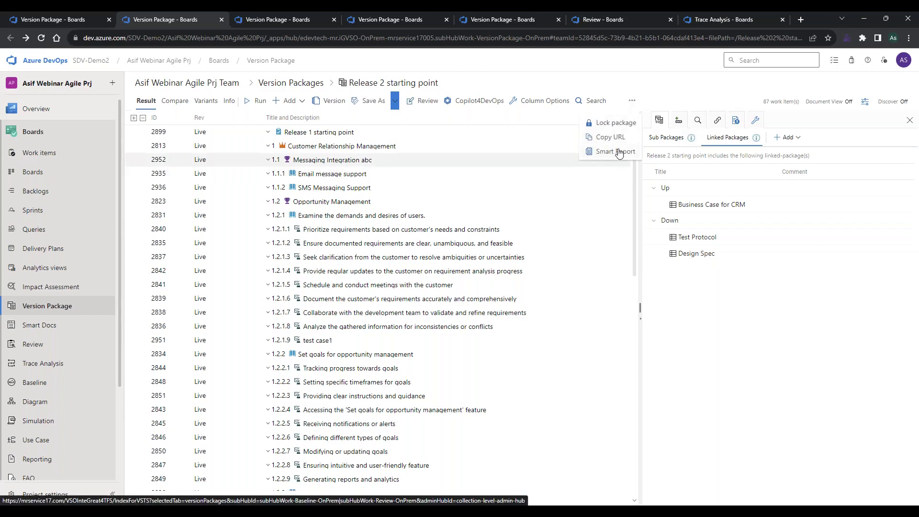
pyautogui.click(652, 94)
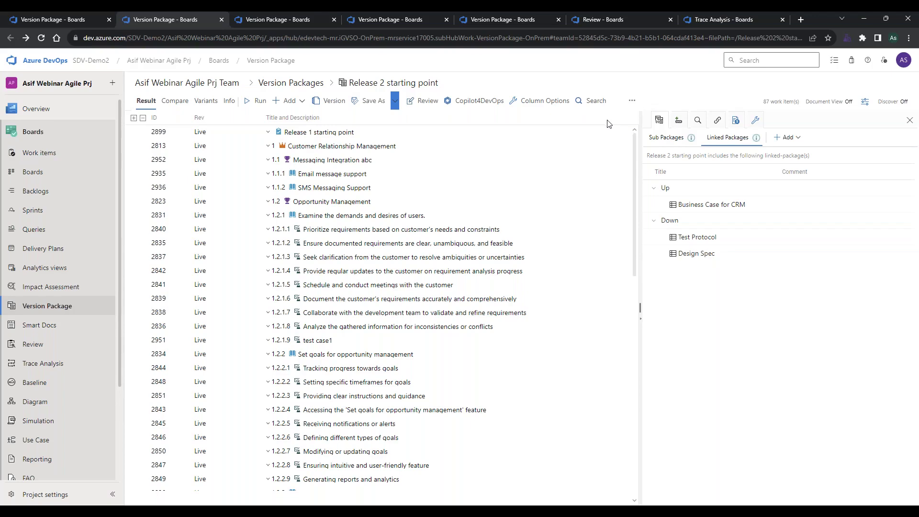
# Switch to the PKG Trace 1 trace analysis and inspect its editor settings, including the matrix types and the version packages available as query source
pyautogui.click(716, 21)
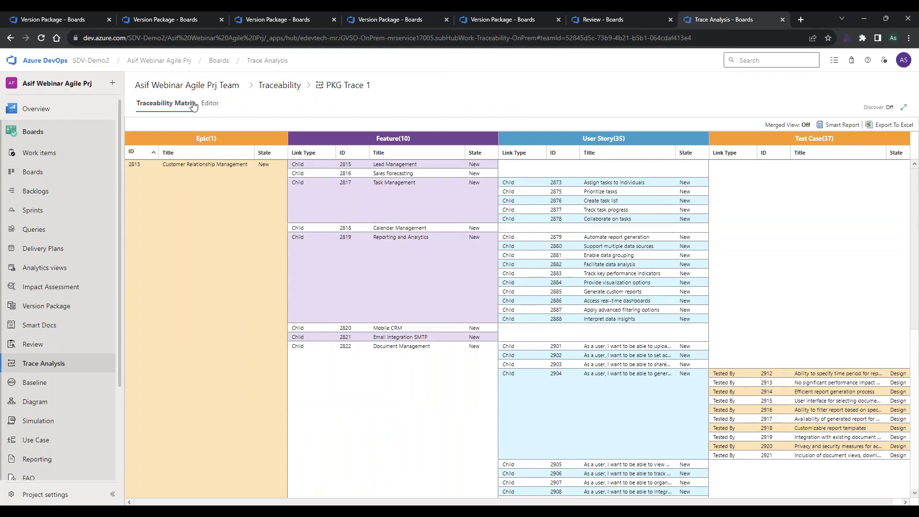
pyautogui.click(210, 103)
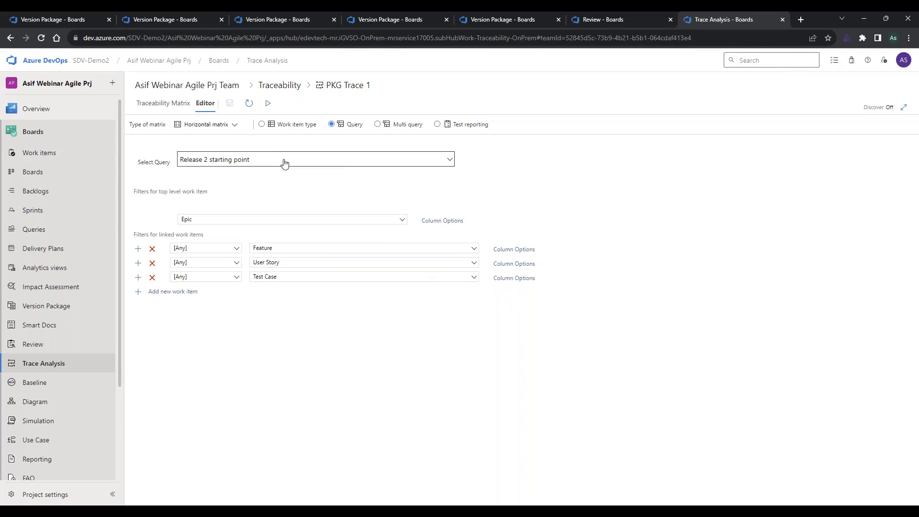
pyautogui.click(238, 126)
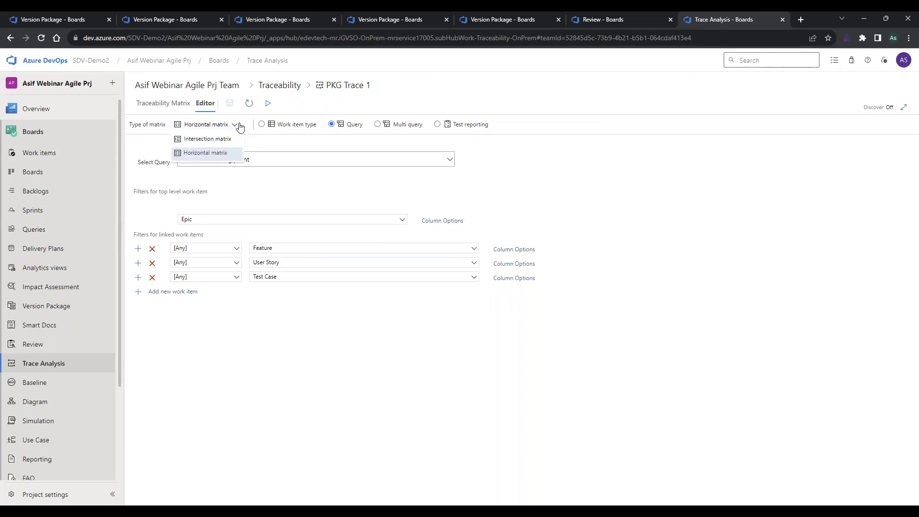
pyautogui.click(221, 155)
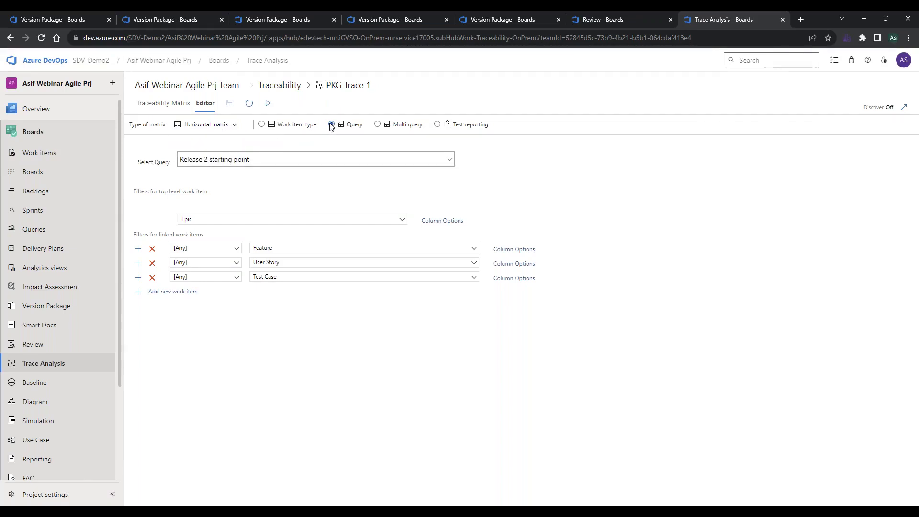
pyautogui.click(310, 158)
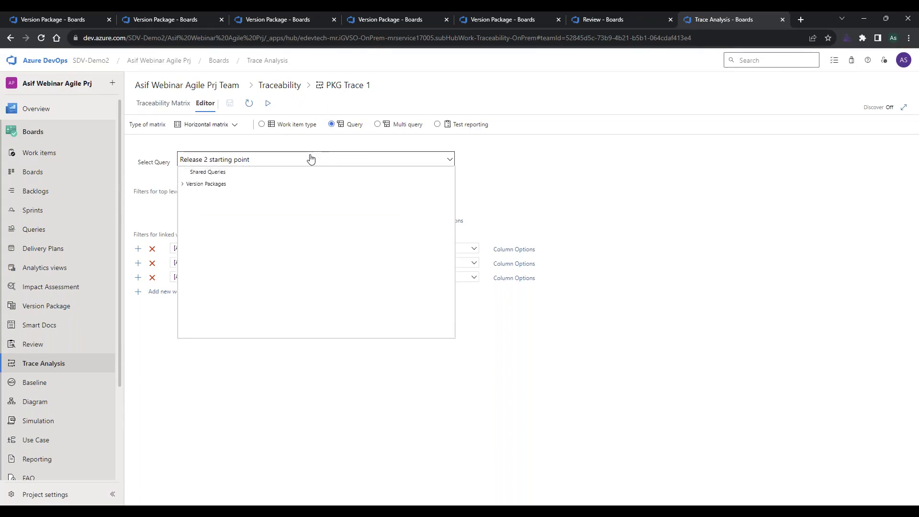
pyautogui.click(182, 185)
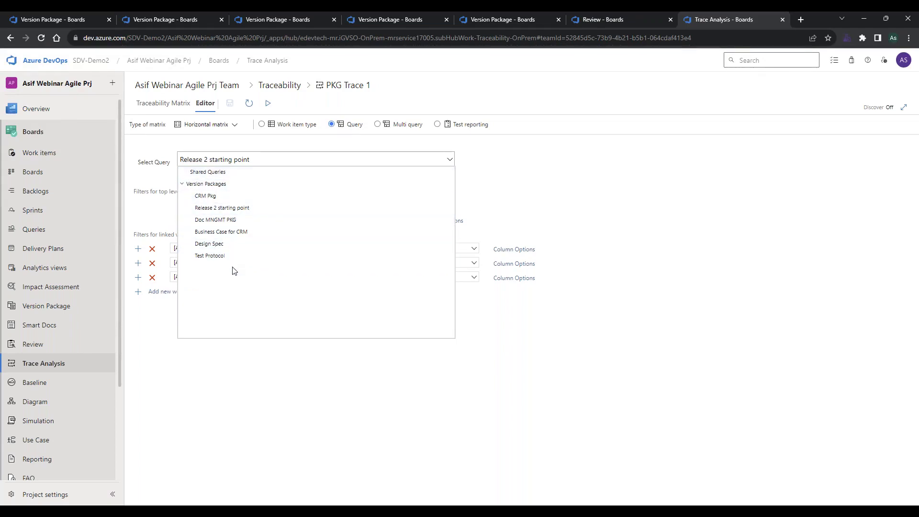
pyautogui.click(228, 363)
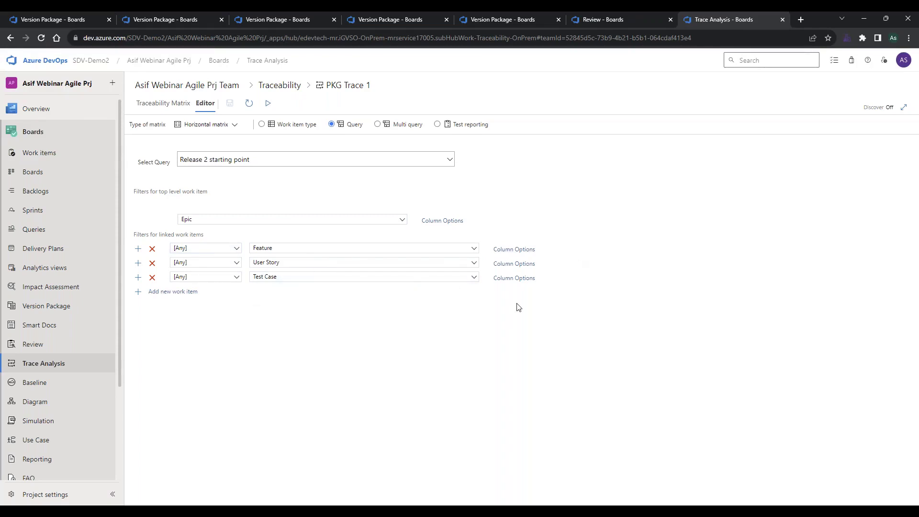
# Show the traceability matrix of PKG Trace 1 and review its epic, feature, user story and test case columns from start to end
pyautogui.click(166, 104)
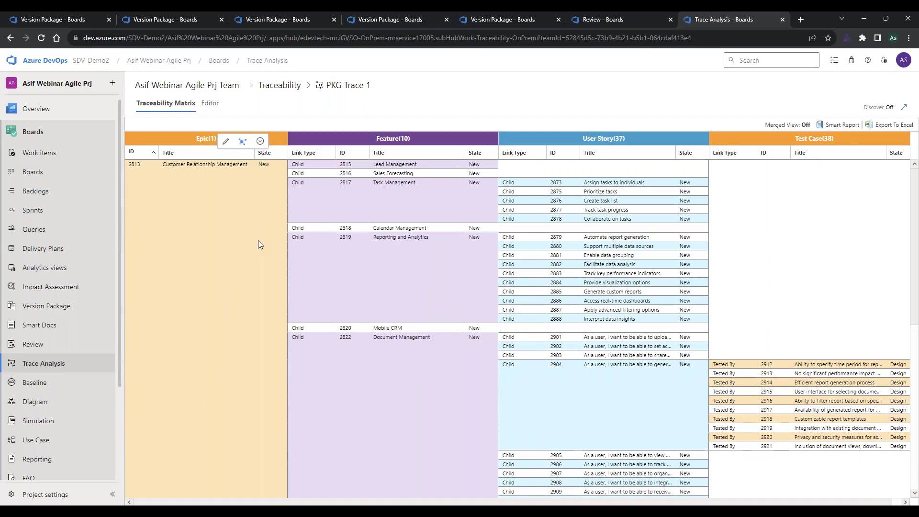
pyautogui.scroll(-5, 258, 240)
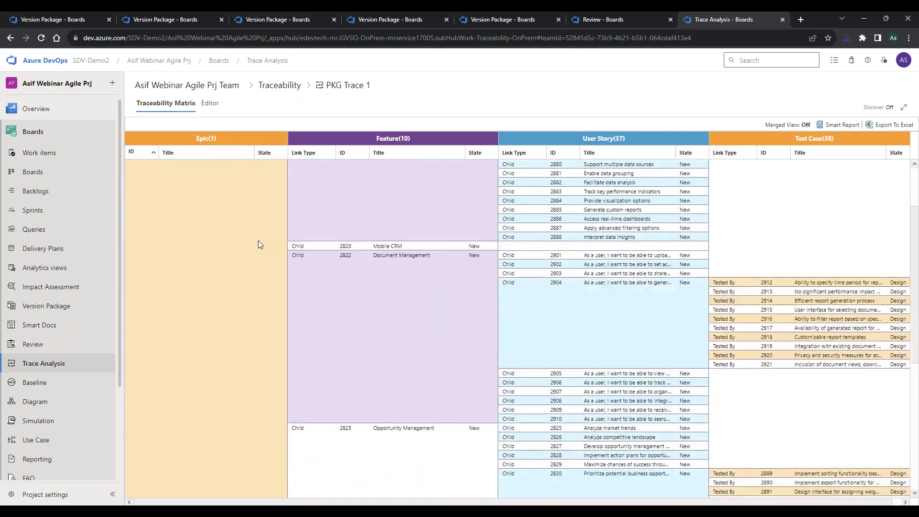
pyautogui.scroll(-2, 258, 240)
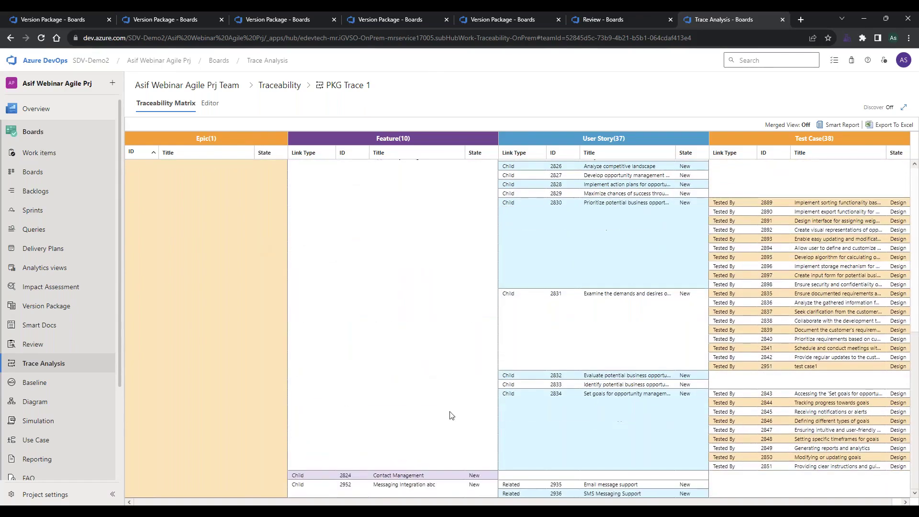
pyautogui.scroll(8, 507, 320)
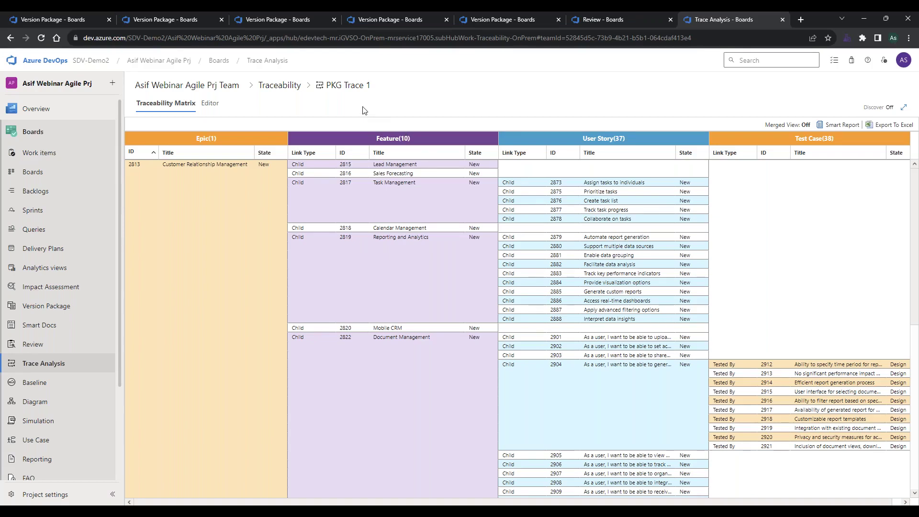
# Return to the Release 2 starting point package, look at the available side tools and close the linked packages view
pyautogui.click(200, 16)
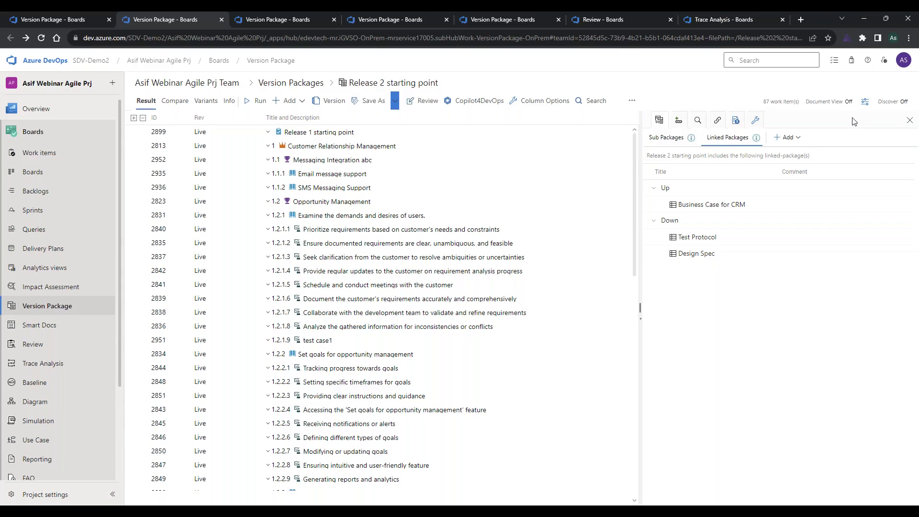
pyautogui.click(865, 102)
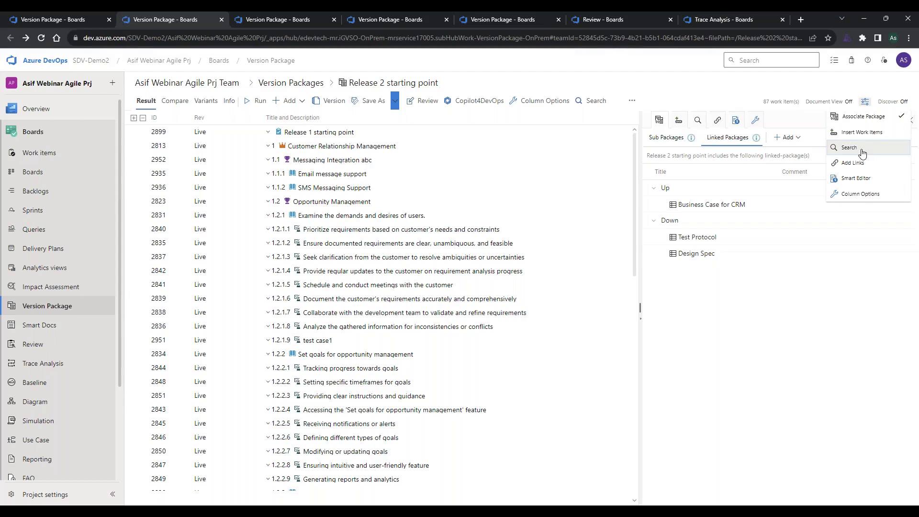
pyautogui.click(795, 84)
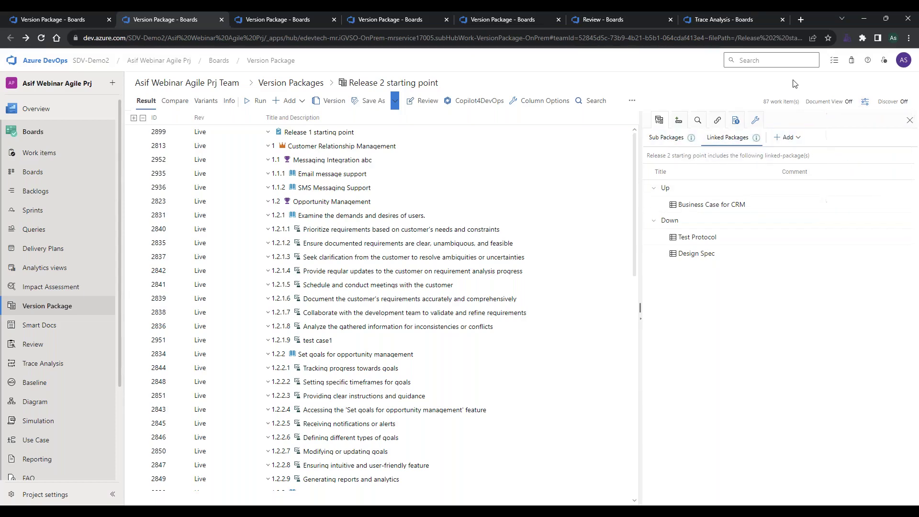
pyautogui.click(910, 121)
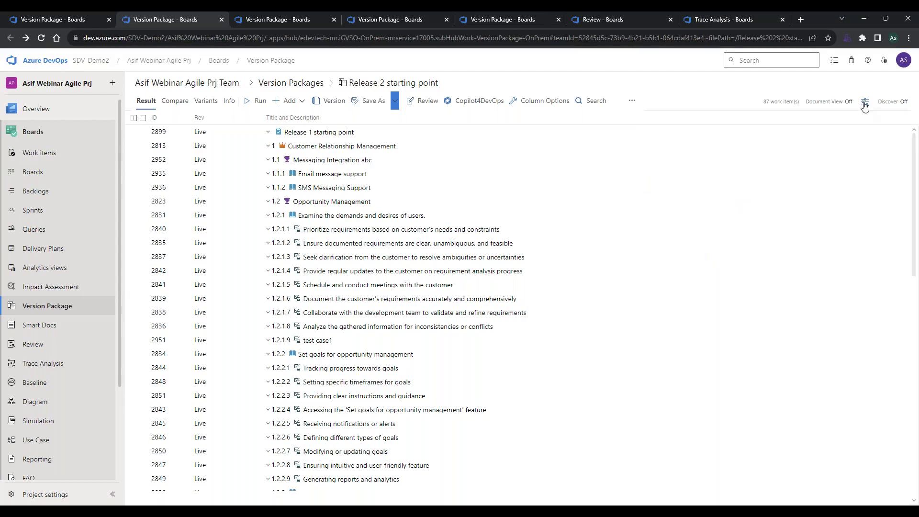
# View the package's Insert Work Items and Search side tools, and close them without adding or searching anything
pyautogui.click(865, 103)
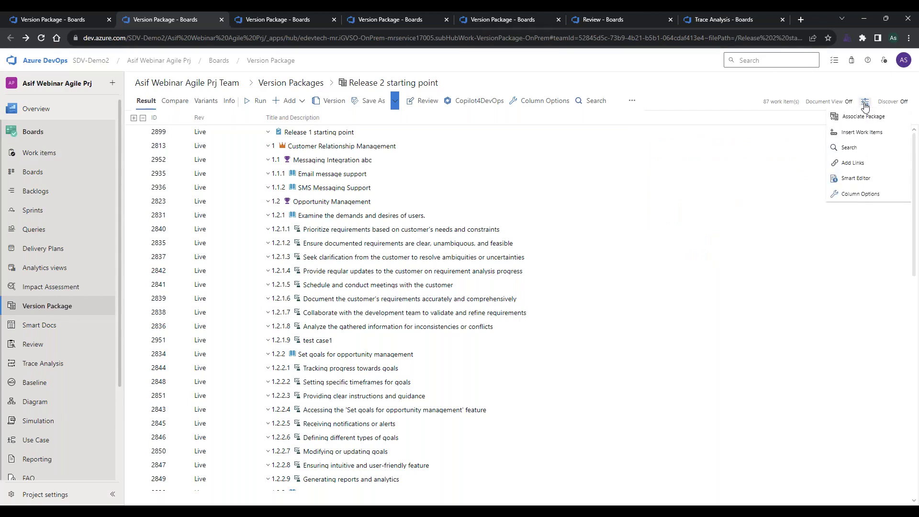
pyautogui.click(862, 133)
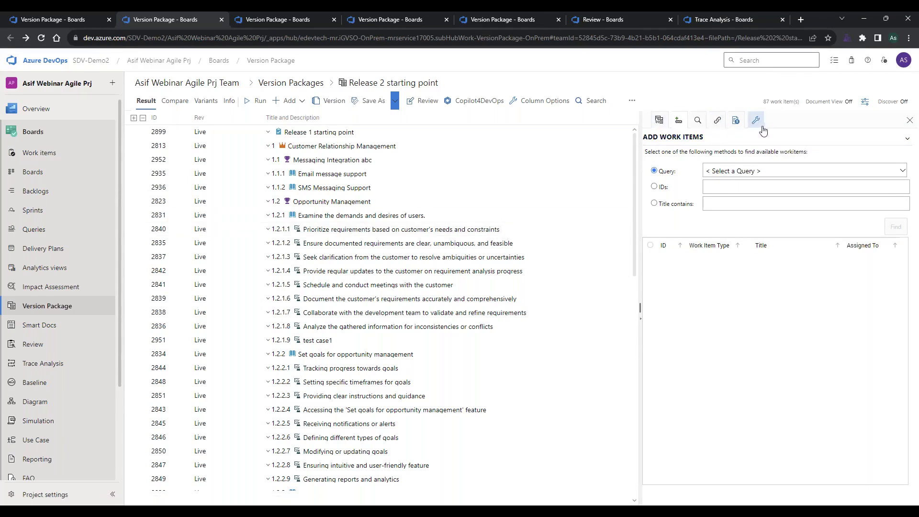
pyautogui.click(871, 104)
pyautogui.click(850, 147)
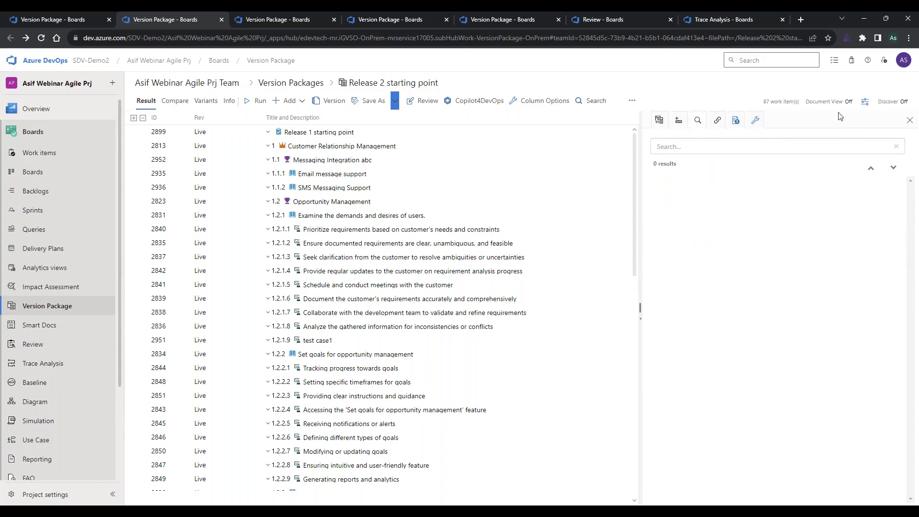
pyautogui.click(909, 120)
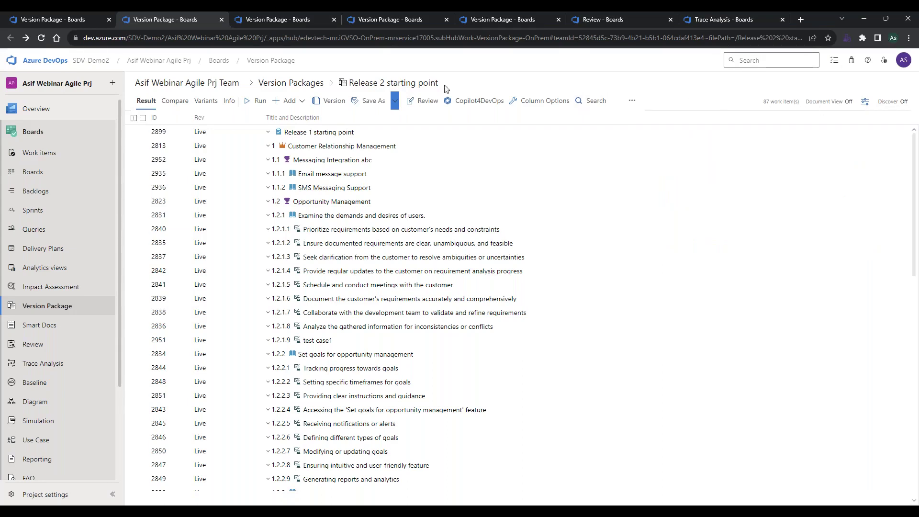
# Look at the package's Copy URL option and at the editing, variant and link actions of the Messaging Integration abc feature
pyautogui.click(632, 104)
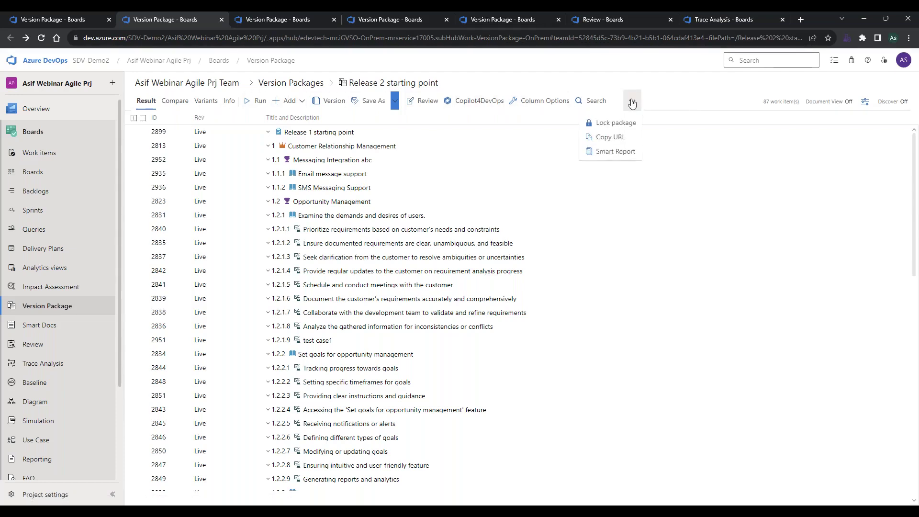
pyautogui.click(626, 138)
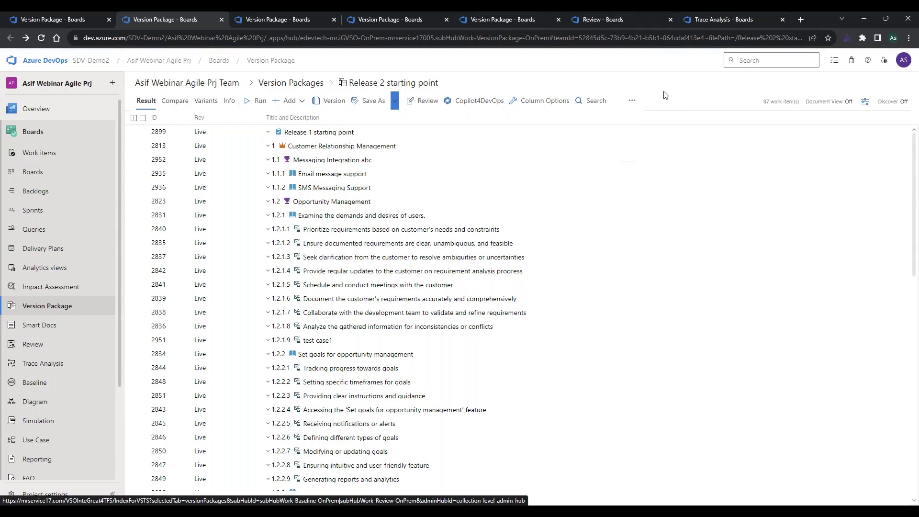
pyautogui.click(386, 163)
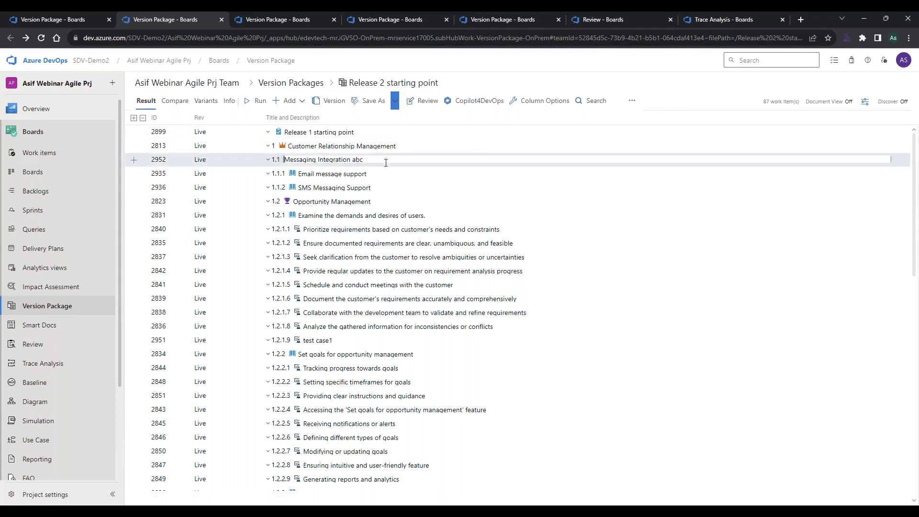
pyautogui.rightClick(229, 165)
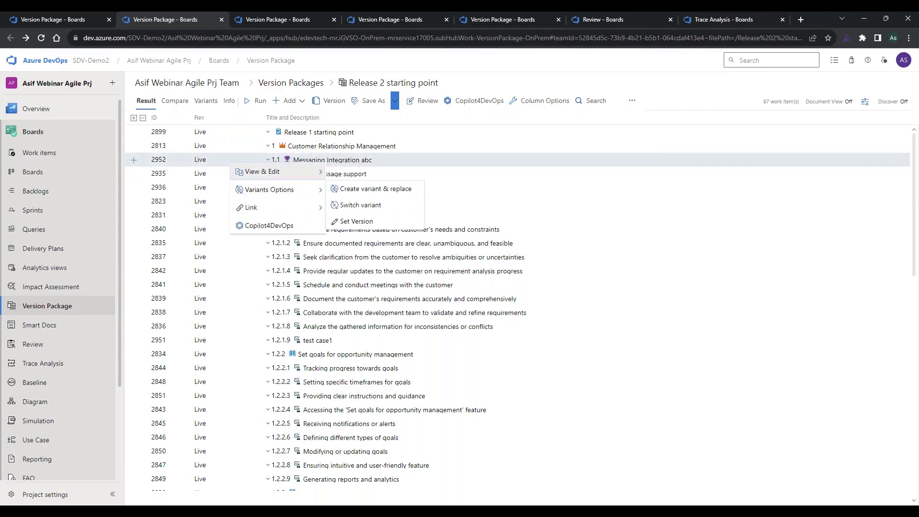
pyautogui.moveTo(266, 217)
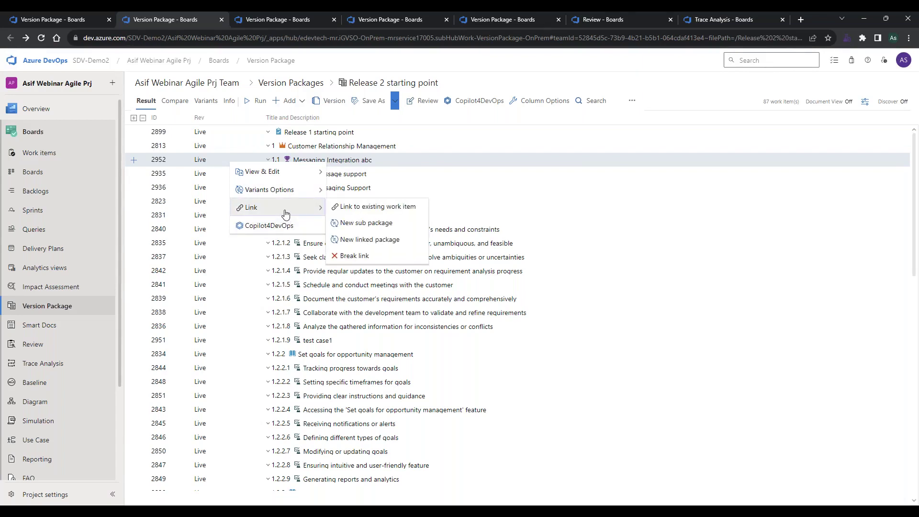
pyautogui.moveTo(287, 191)
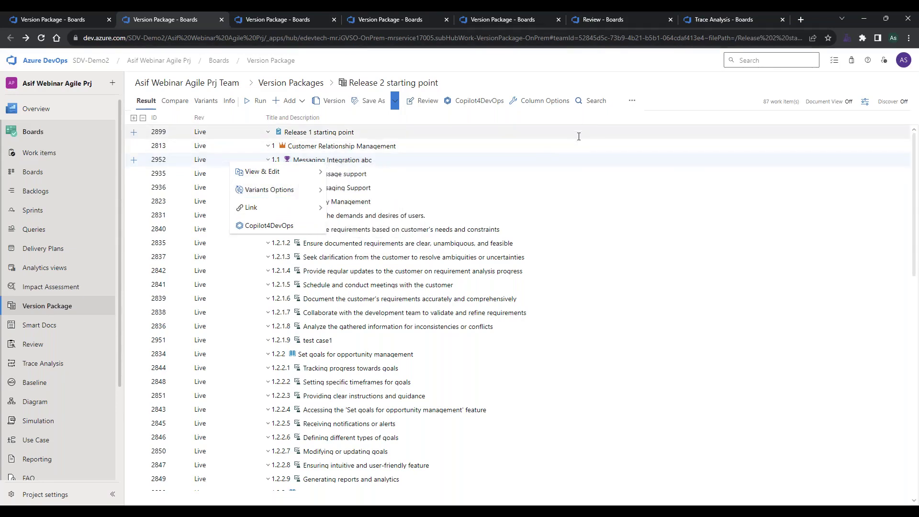
pyautogui.click(648, 85)
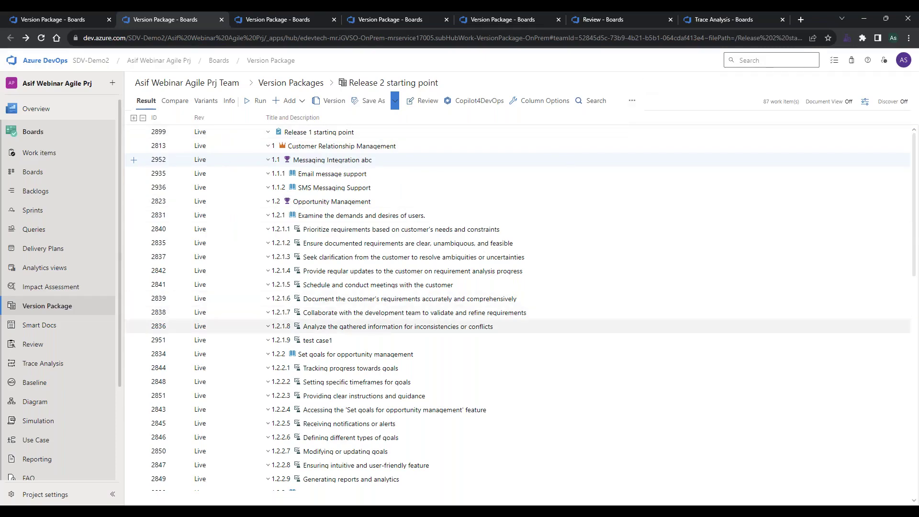
# Start a new sub package from the Mobile CRM feature and name it Mobile CRM Pkg
pyautogui.scroll(-10, 445, 335)
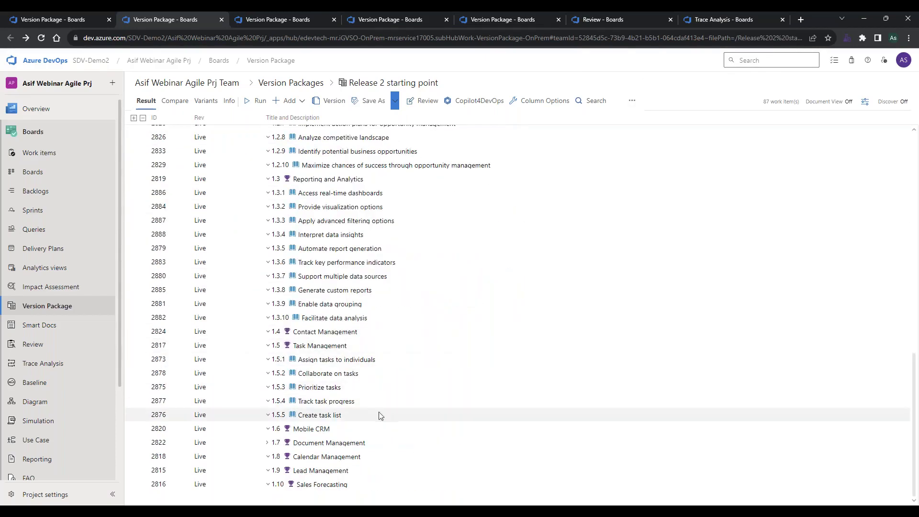
pyautogui.click(255, 432)
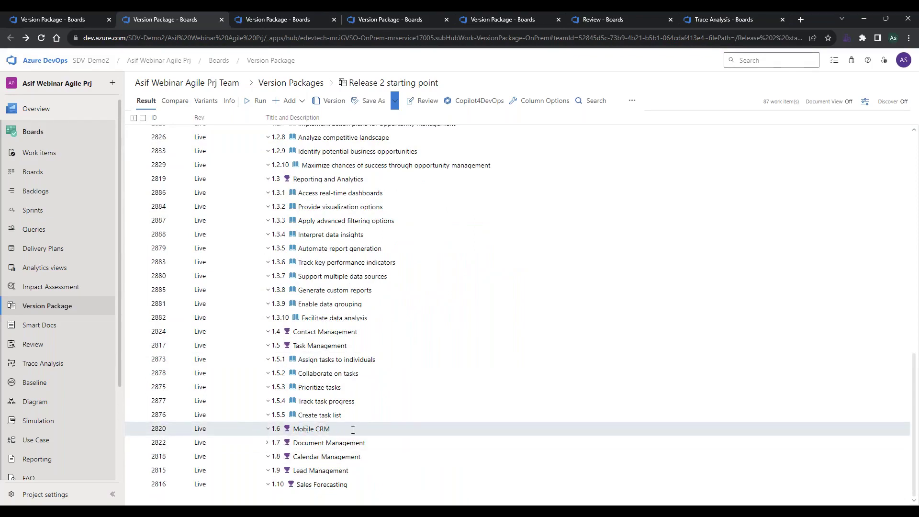
pyautogui.rightClick(242, 429)
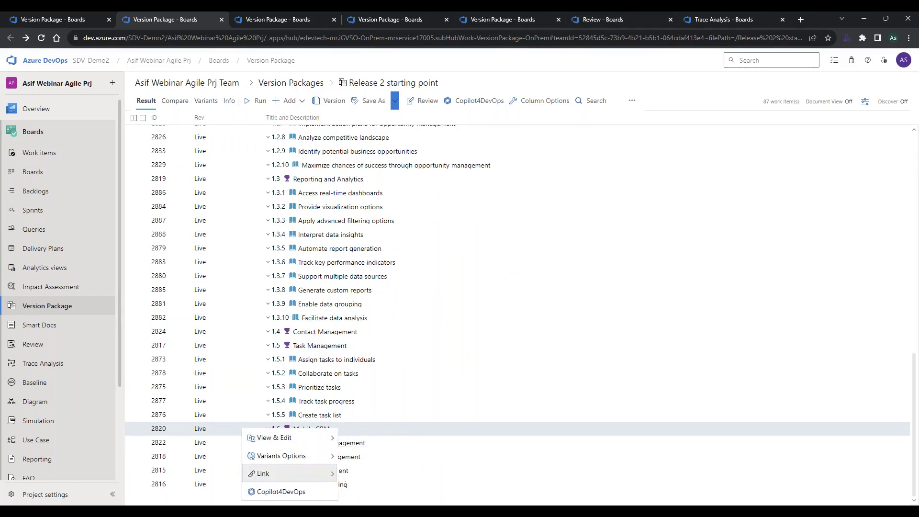
pyautogui.moveTo(312, 464)
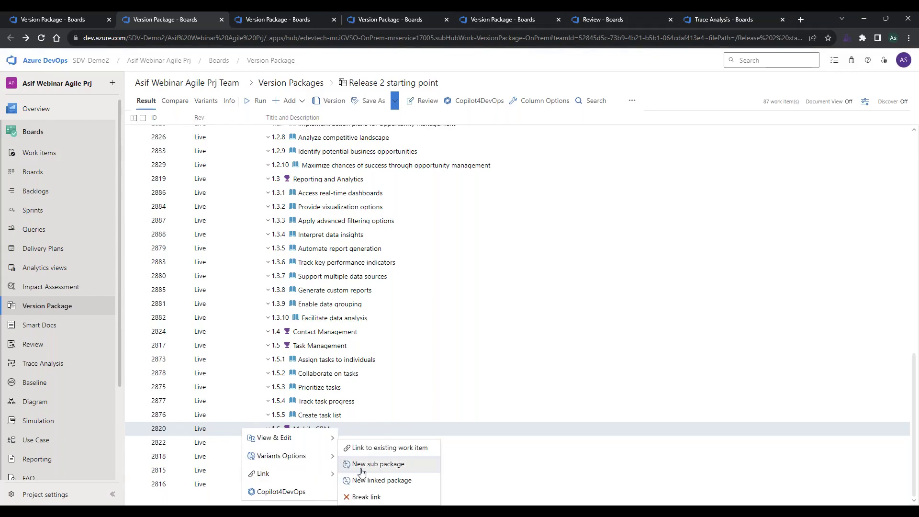
pyautogui.click(388, 465)
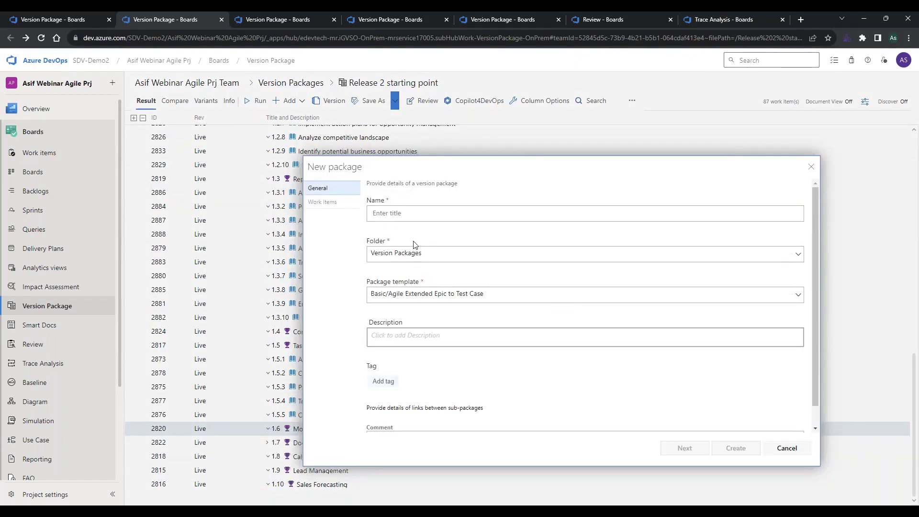
pyautogui.click(401, 215)
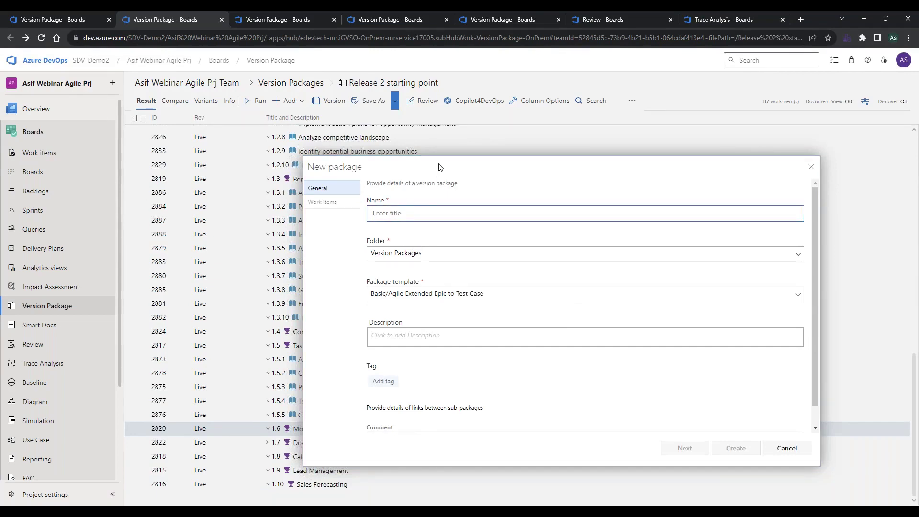
pyautogui.moveTo(438, 166); pyautogui.dragTo(493, 172)
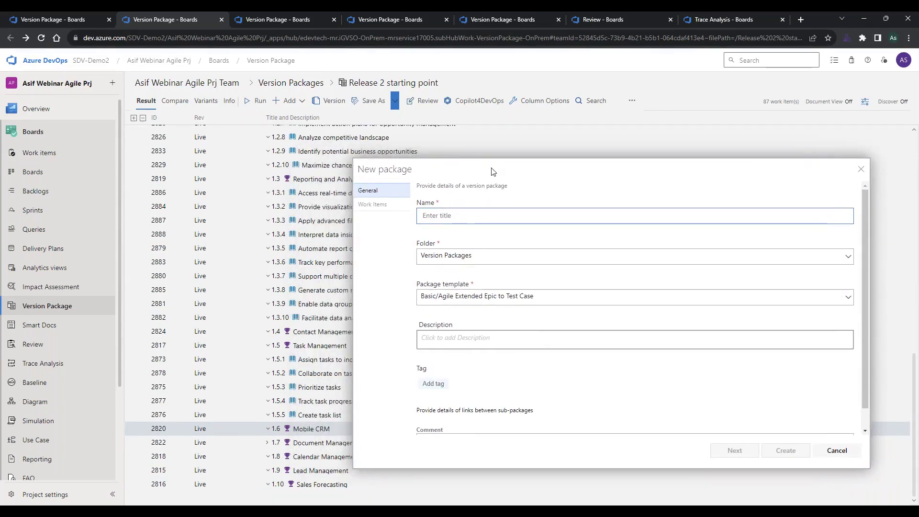
pyautogui.write('Mobile ')
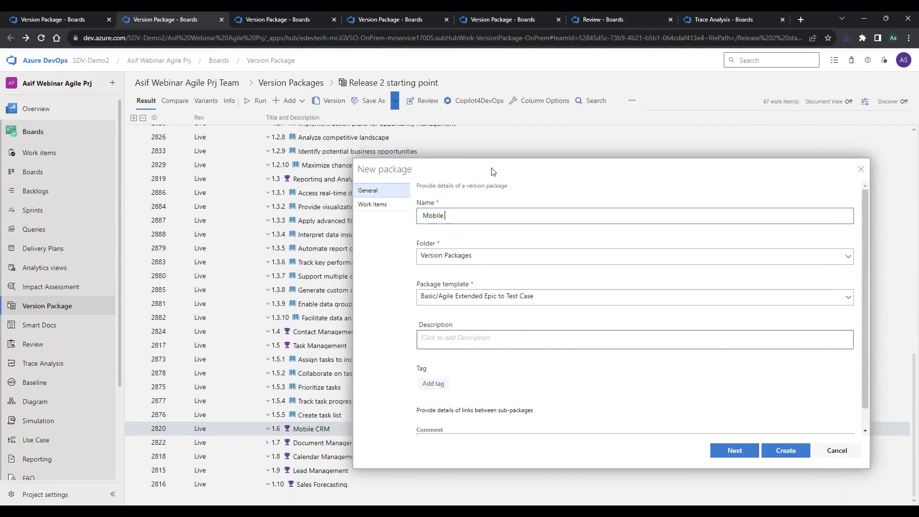
pyautogui.write('CRM Pkg')
# Set the sub-package's template to Agile MR Detailed Requirements Package with Test Cases from the Basic group
pyautogui.click(437, 297)
pyautogui.click(426, 317)
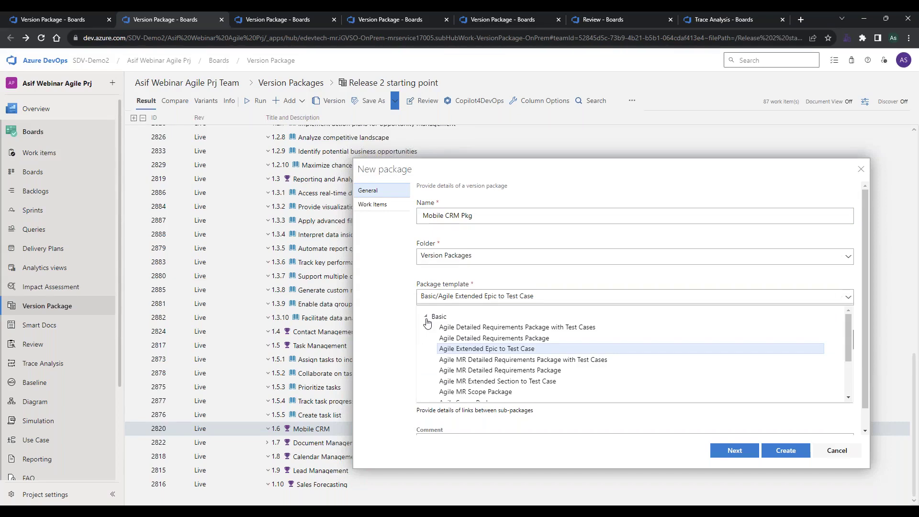
pyautogui.click(467, 360)
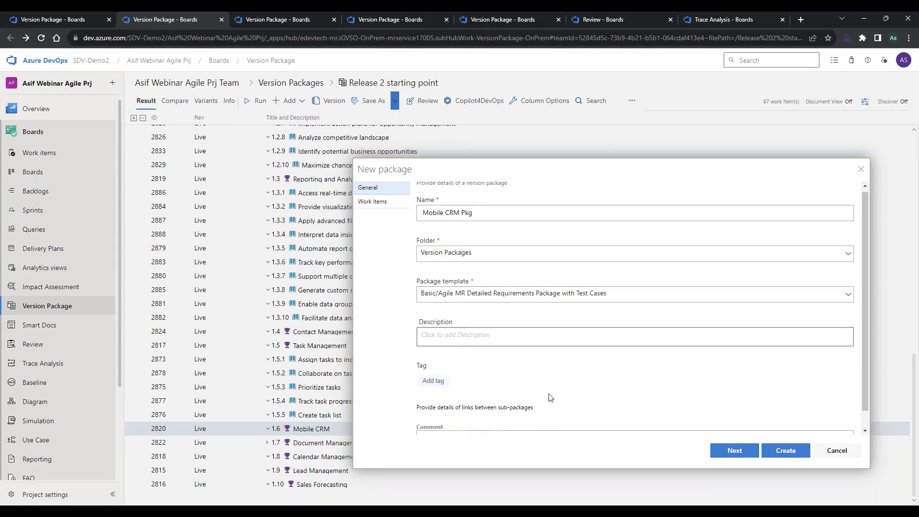
pyautogui.scroll(-1, 552, 399)
pyautogui.scroll(1, 390, 235)
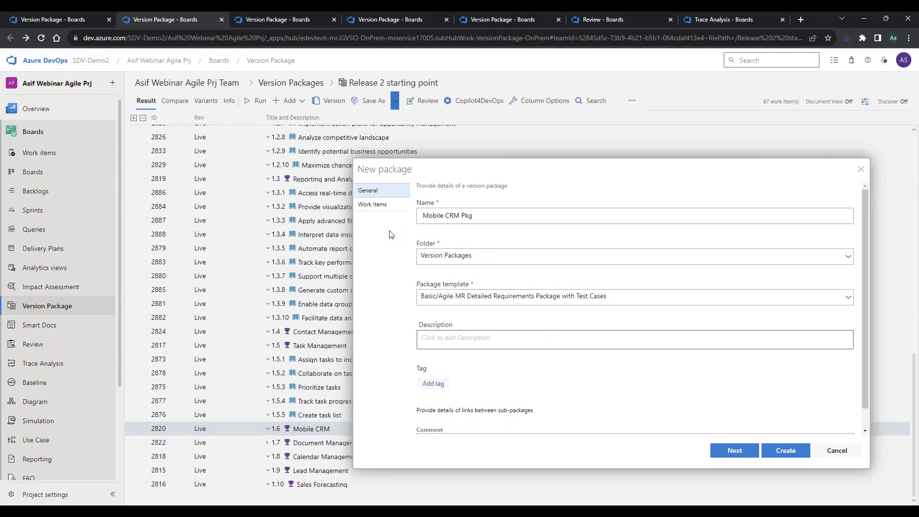
# Select the Mobile CRM feature as the new package's work item, and close the dialog without creating the package
pyautogui.click(739, 456)
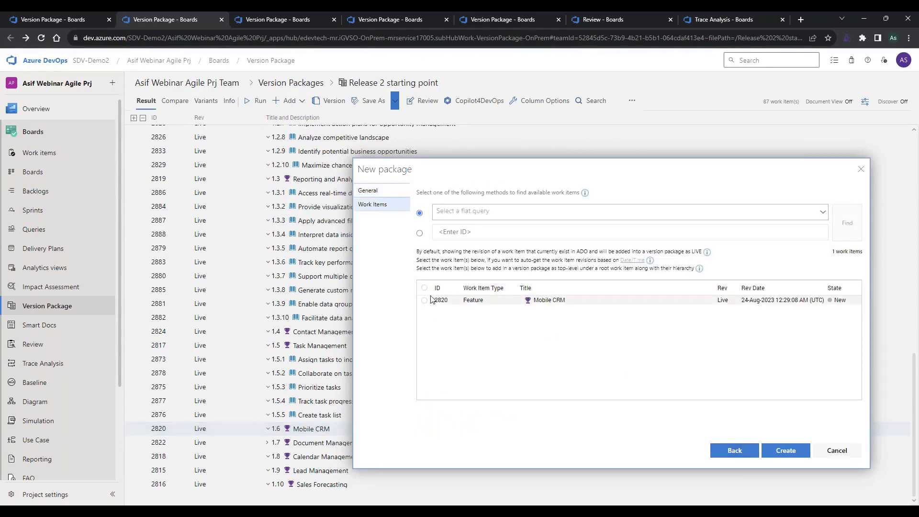
pyautogui.click(549, 302)
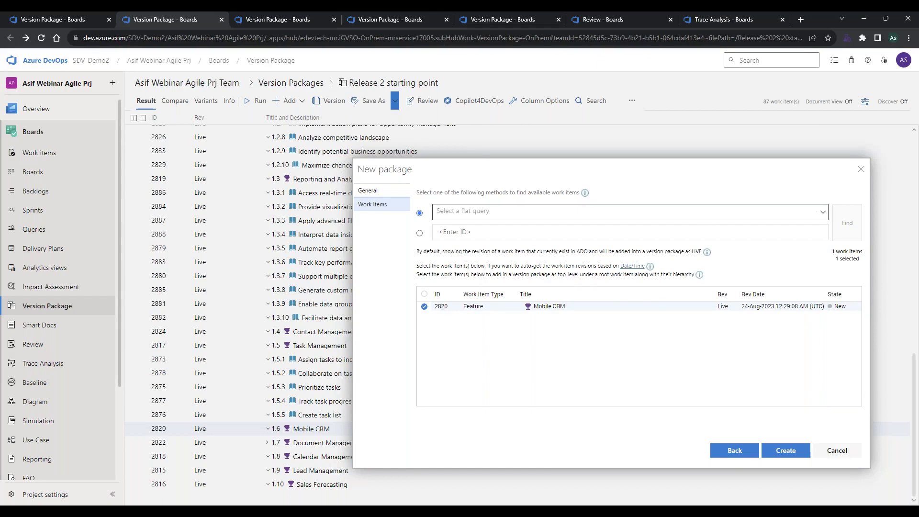
pyautogui.click(862, 170)
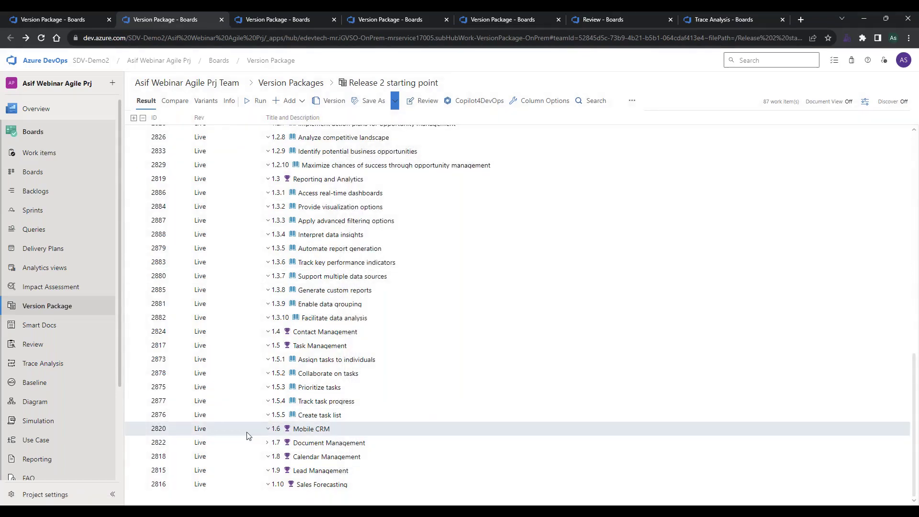
pyautogui.scroll(10, 248, 435)
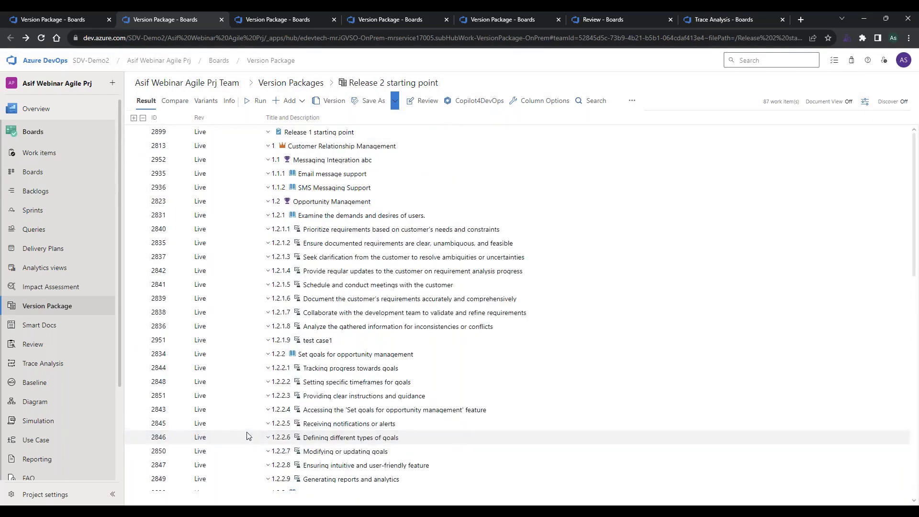
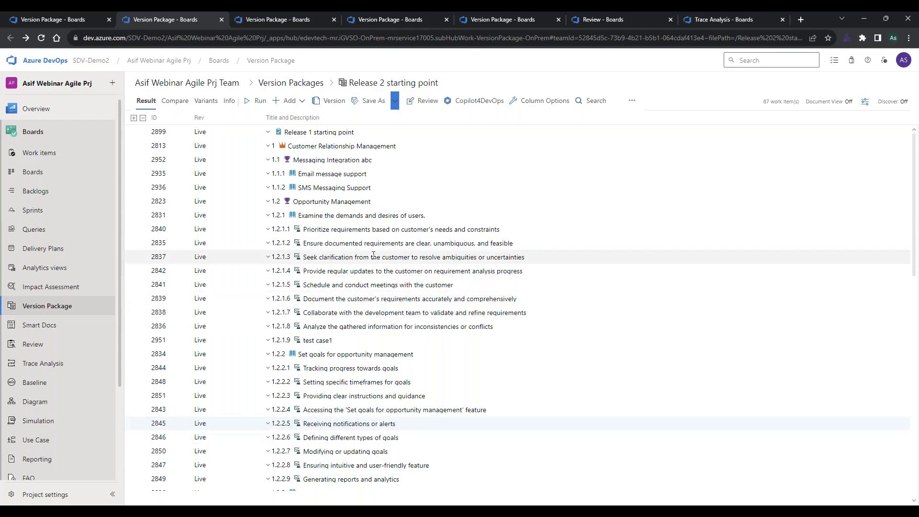
# Generate User Story suggestions for the Calendar Management feature with the Elicit function of Copilot4DevOps
pyautogui.scroll(-10, 373, 255)
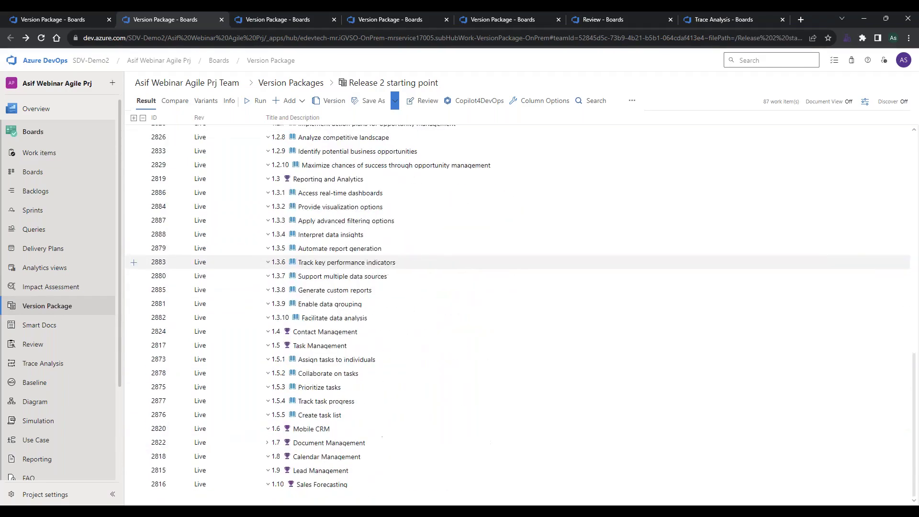
pyautogui.click(238, 460)
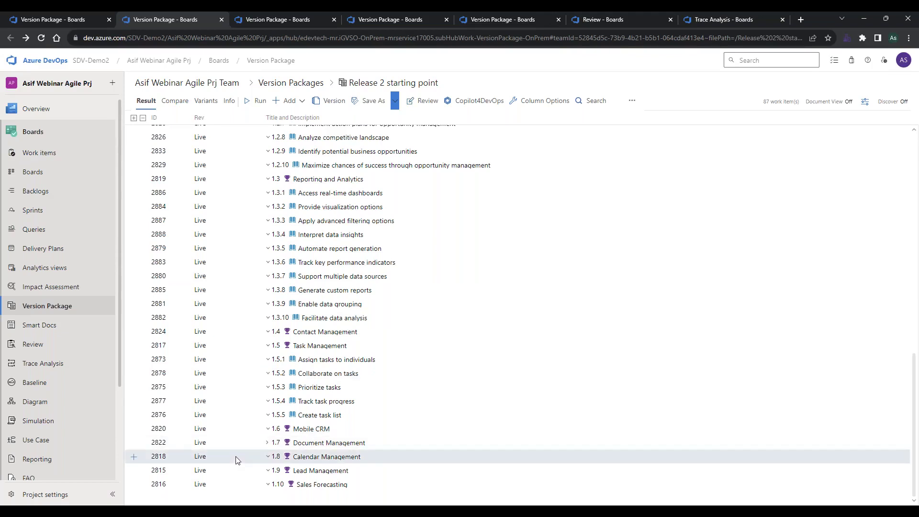
pyautogui.click(478, 101)
pyautogui.click(660, 233)
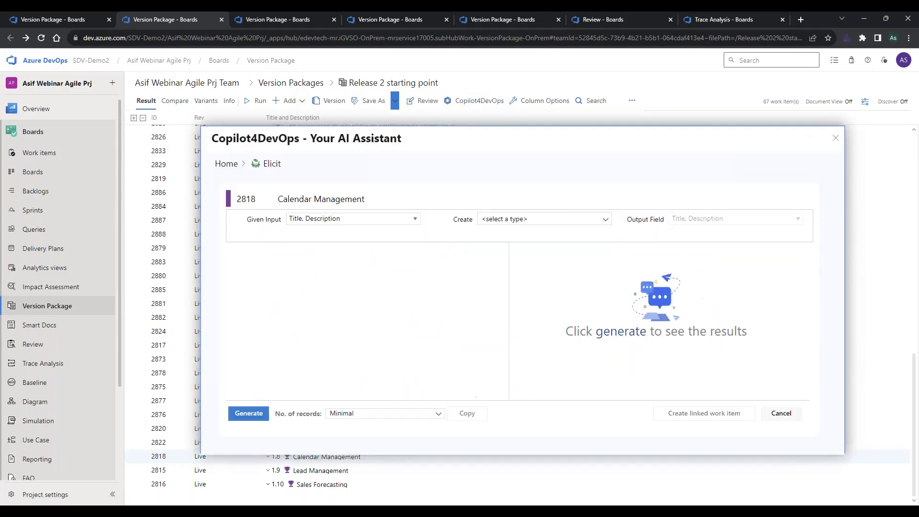
pyautogui.click(503, 220)
pyautogui.scroll(-5, 504, 268)
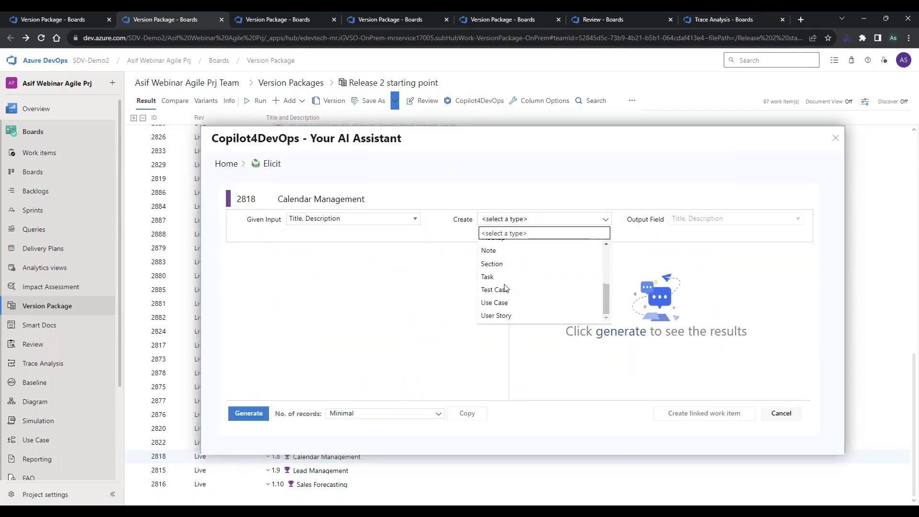
pyautogui.click(503, 316)
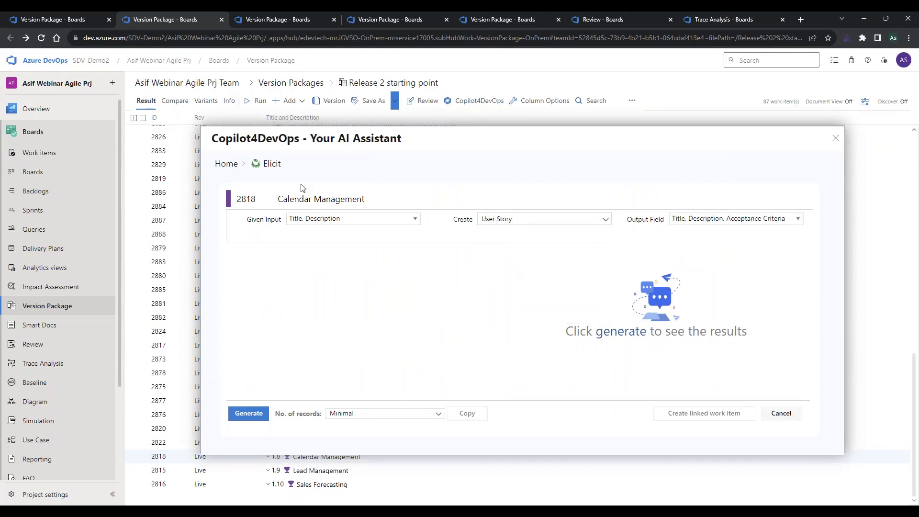
pyautogui.click(252, 413)
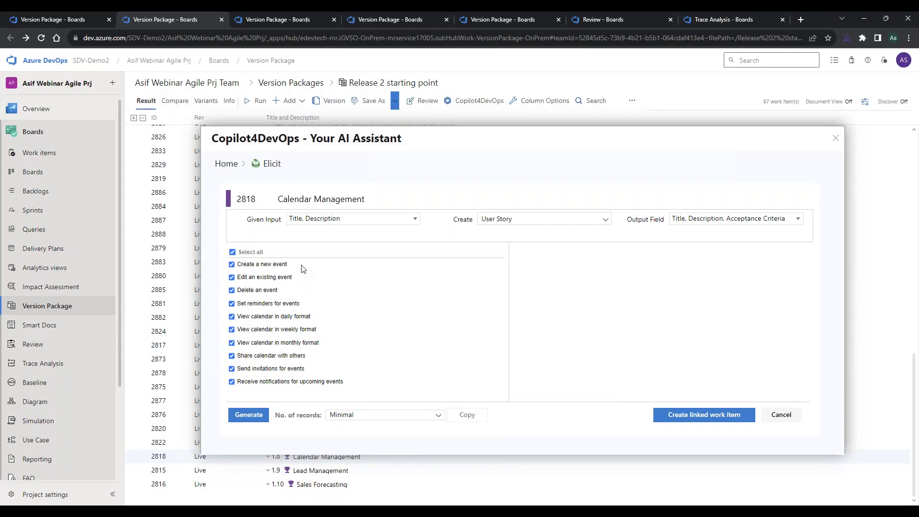
# Review the suggested Create a new event story and create all suggestions as linked work items of type Child
pyautogui.click(303, 266)
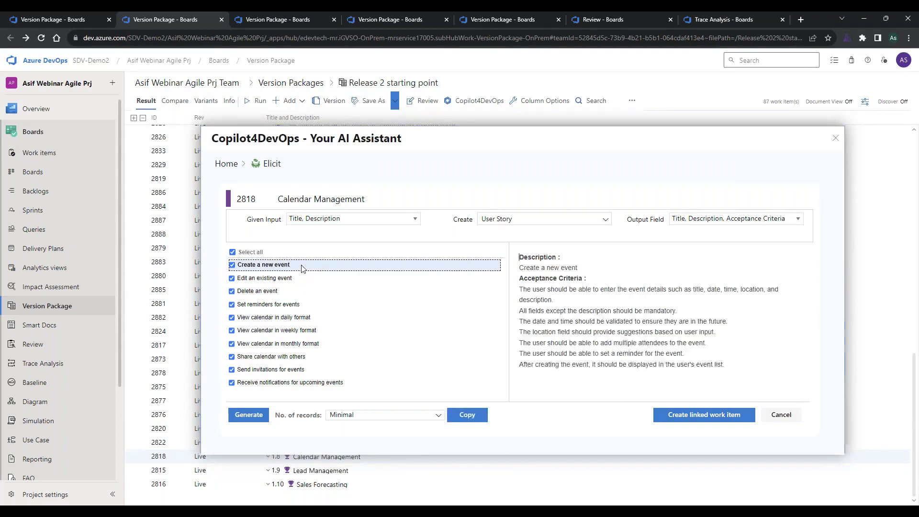
pyautogui.click(714, 420)
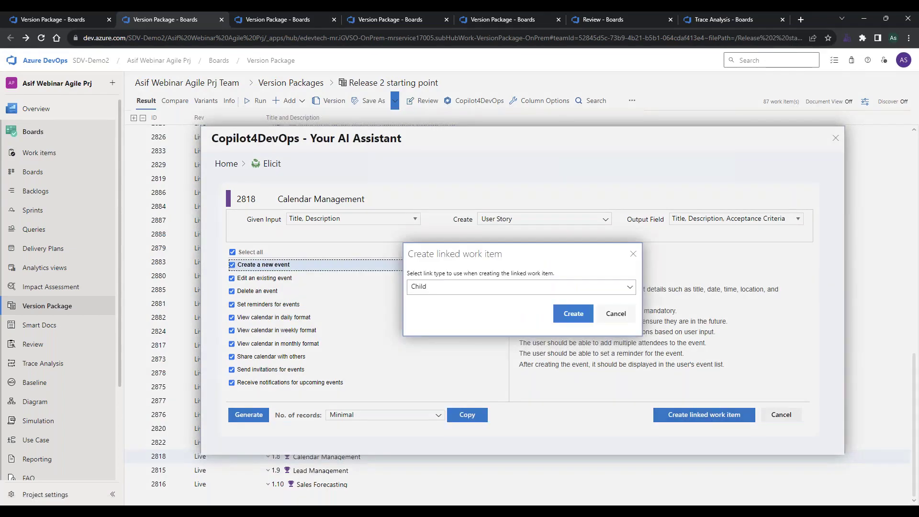
pyautogui.click(573, 315)
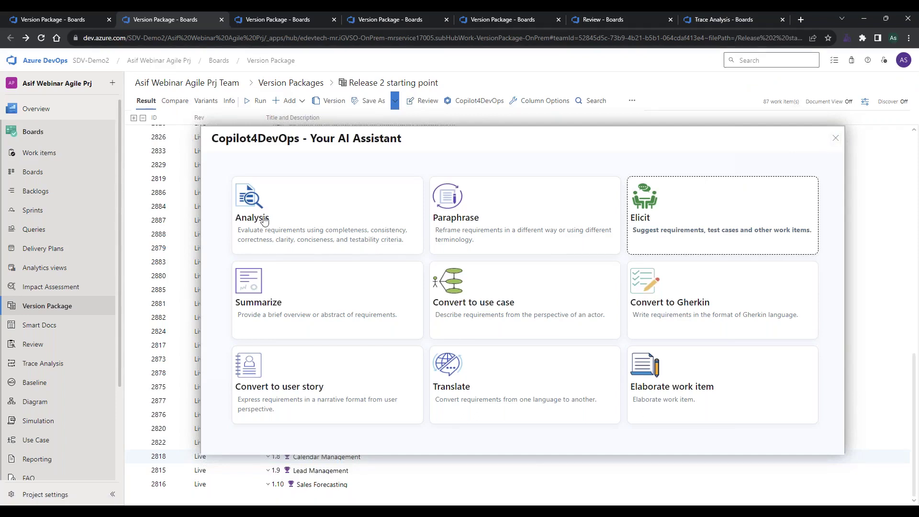
# Generate a Copilot4DevOps Analysis of the Calendar Management feature's title and description, review its ratings and close the assistant
pyautogui.click(412, 222)
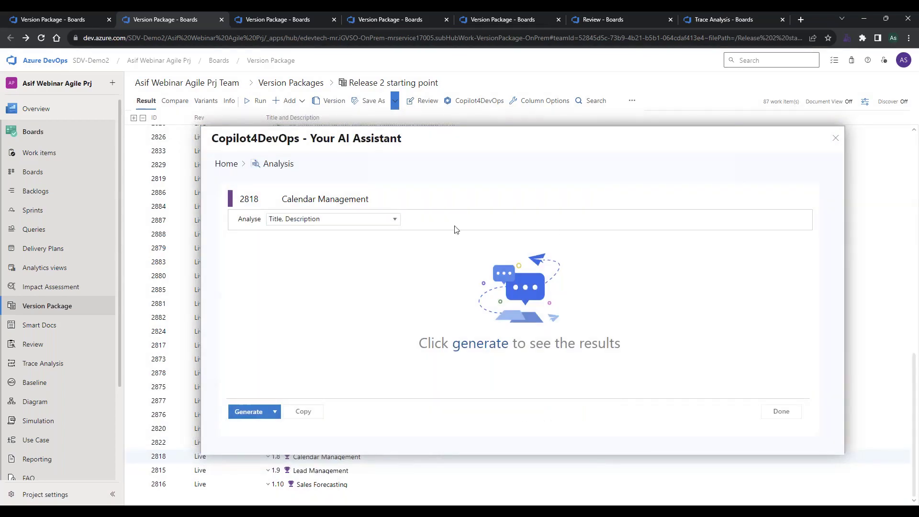
pyautogui.click(262, 412)
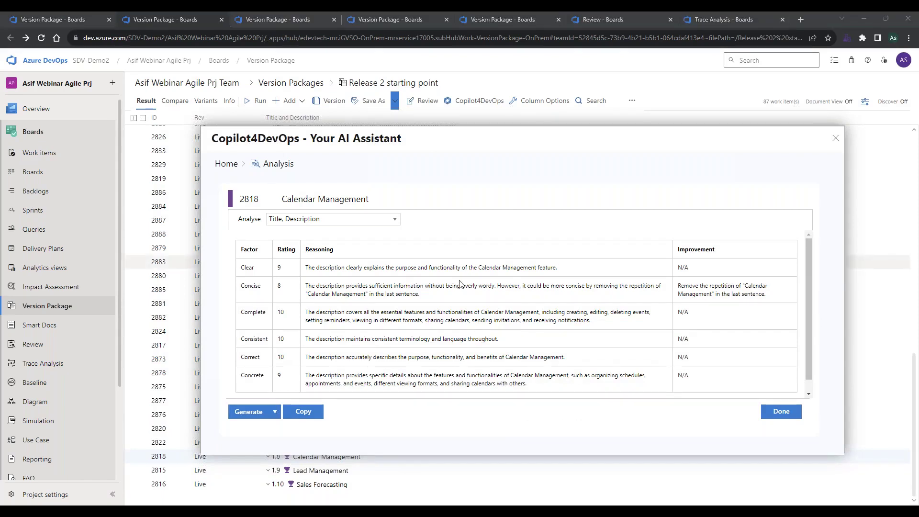
pyautogui.scroll(-1, 461, 312)
pyautogui.scroll(1, 461, 312)
pyautogui.click(836, 138)
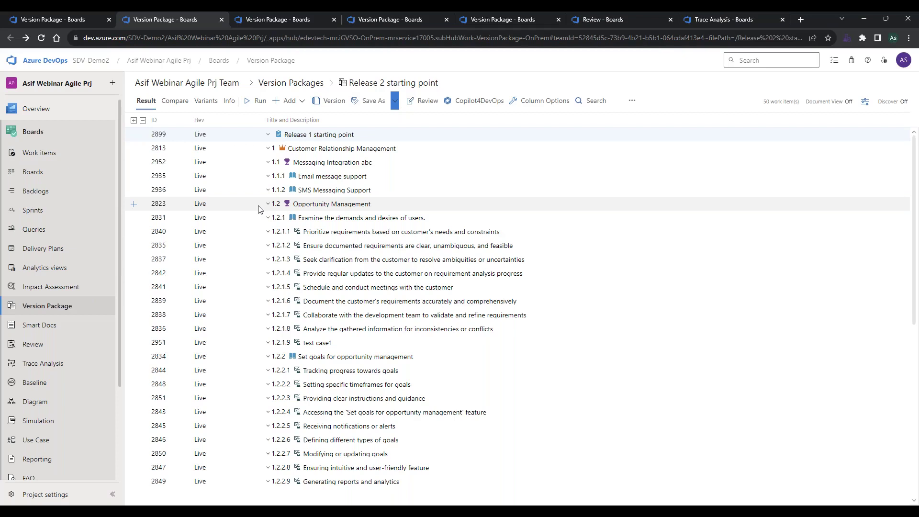
# Switch to the CRM Pkg package and look at the actions available for its Email Integration feature
pyautogui.click(259, 209)
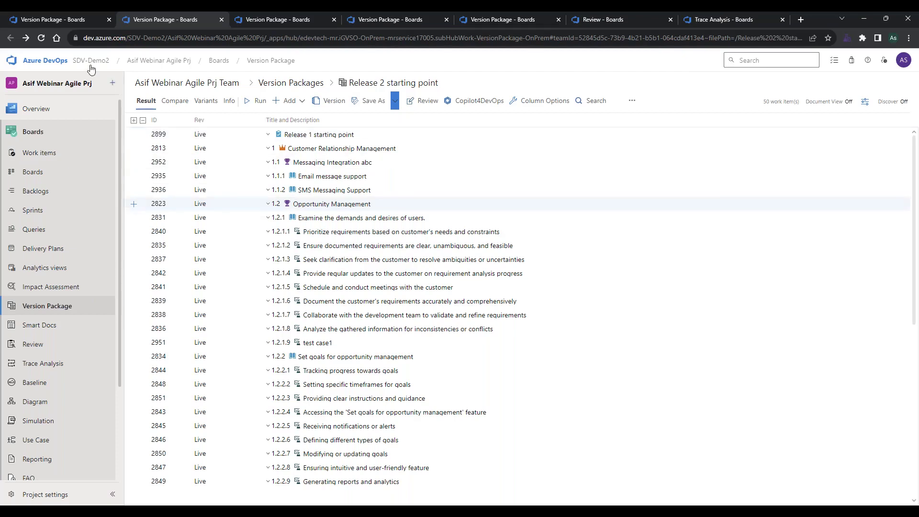
pyautogui.click(80, 19)
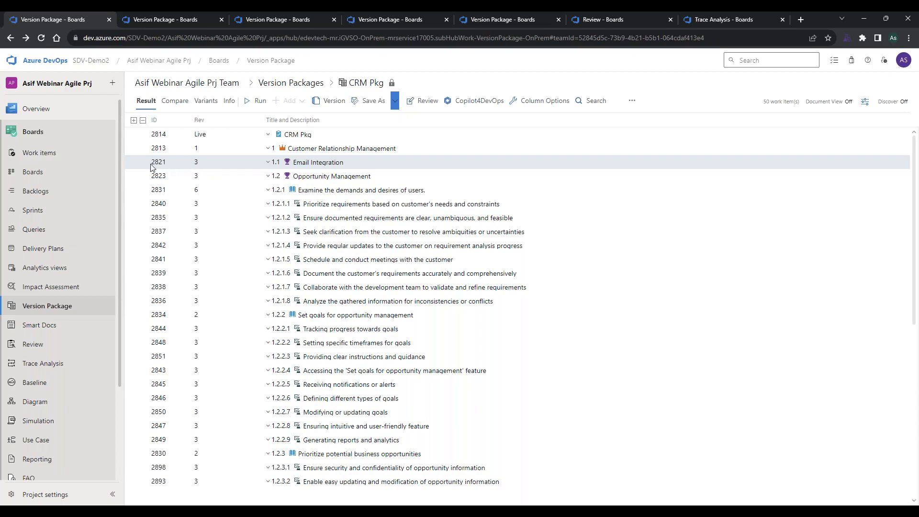
pyautogui.rightClick(223, 169)
pyautogui.moveTo(278, 194)
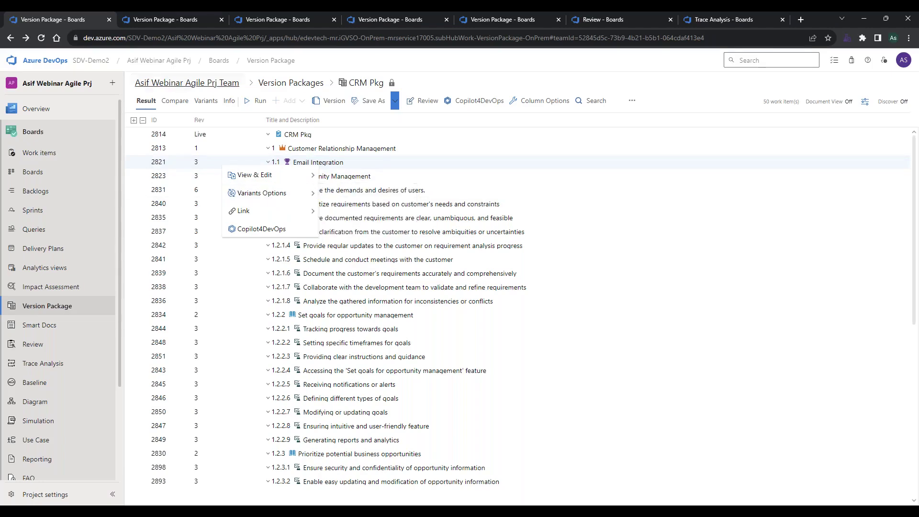
# Return to the Release 2 starting point package and look at the actions for Opportunity Management and test case1
pyautogui.click(138, 18)
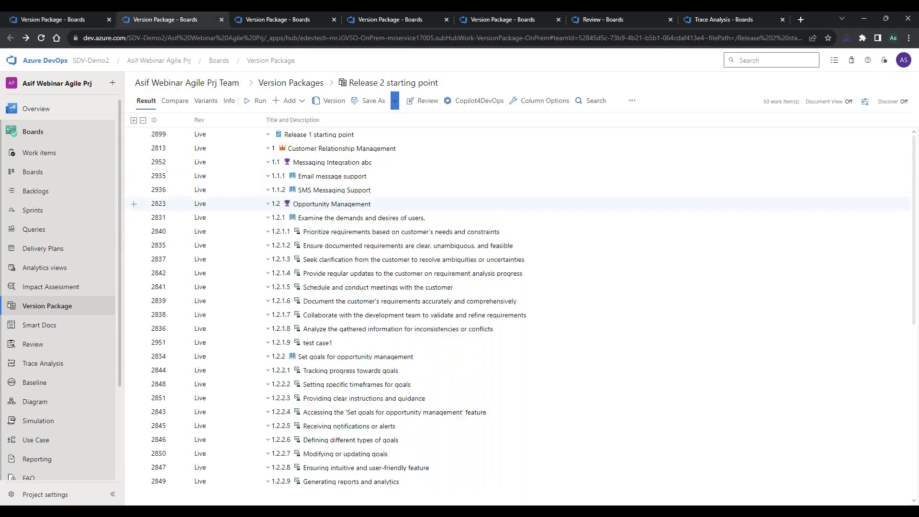
pyautogui.rightClick(227, 204)
pyautogui.moveTo(268, 228)
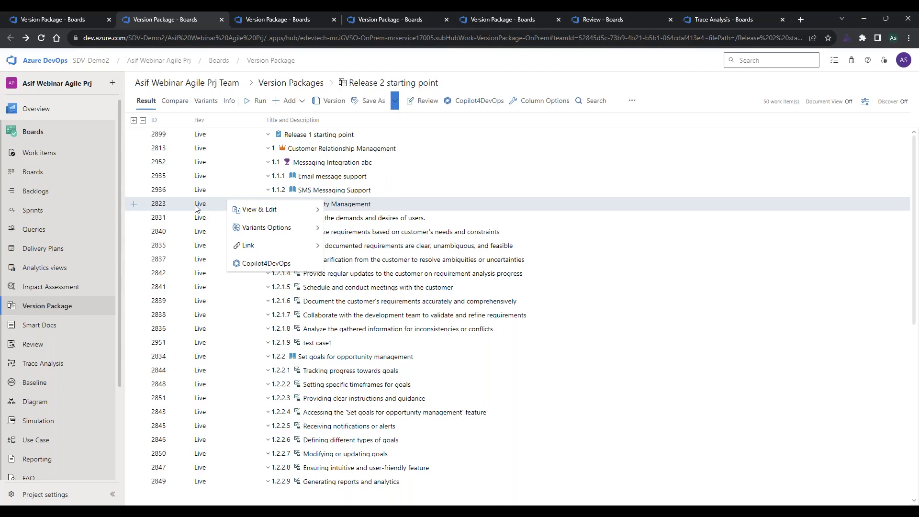
pyautogui.press('Escape')
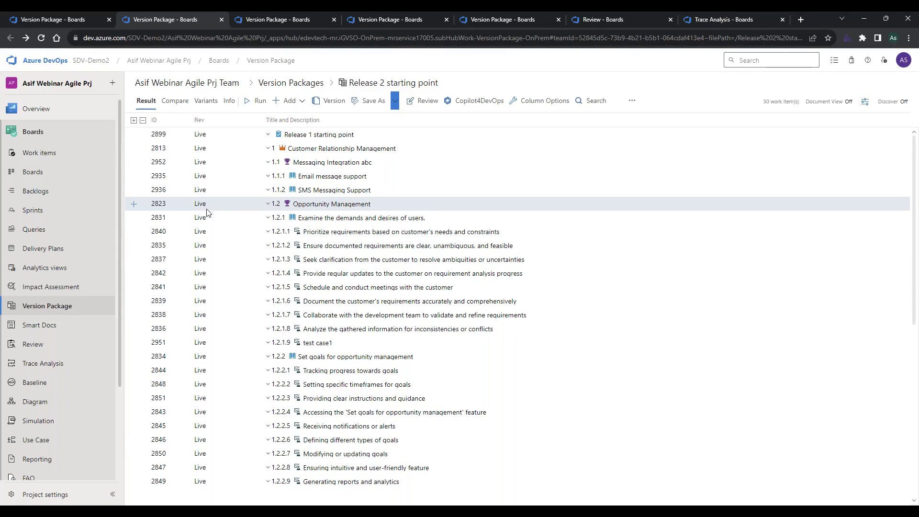
pyautogui.rightClick(257, 342)
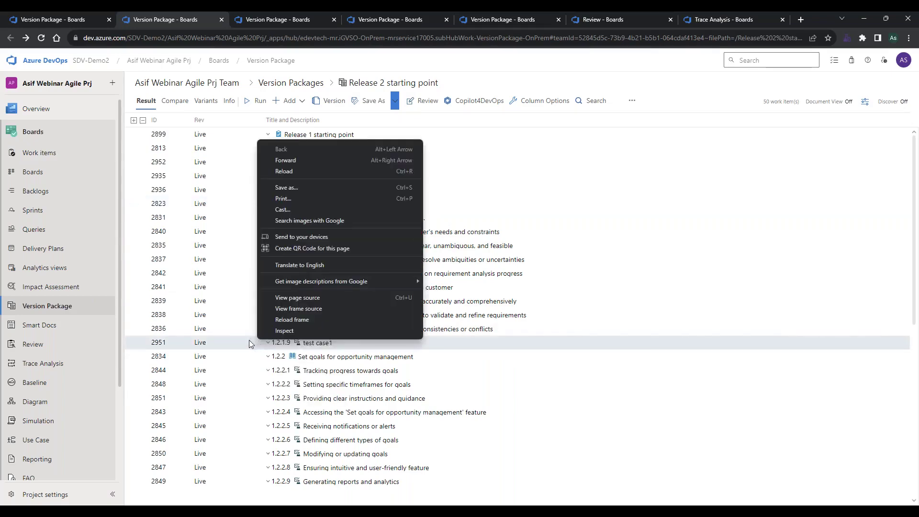
# Set the version of test case1 in the Release 2 starting point package to revision 1
pyautogui.press('Escape')
pyautogui.rightClick(249, 341)
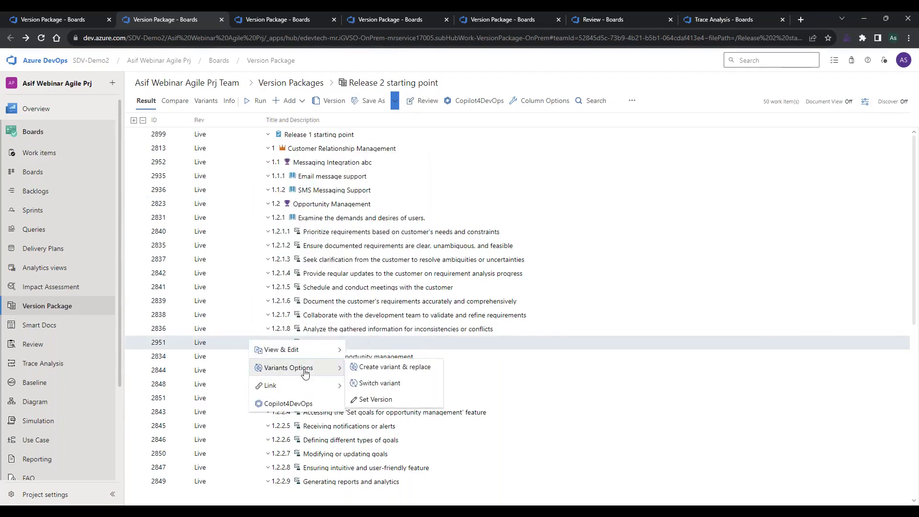
pyautogui.moveTo(305, 383)
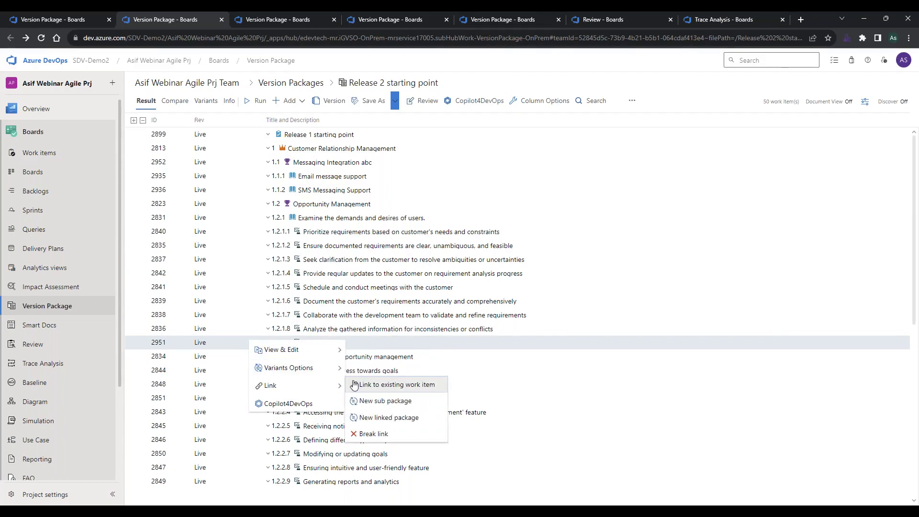
pyautogui.press('Escape')
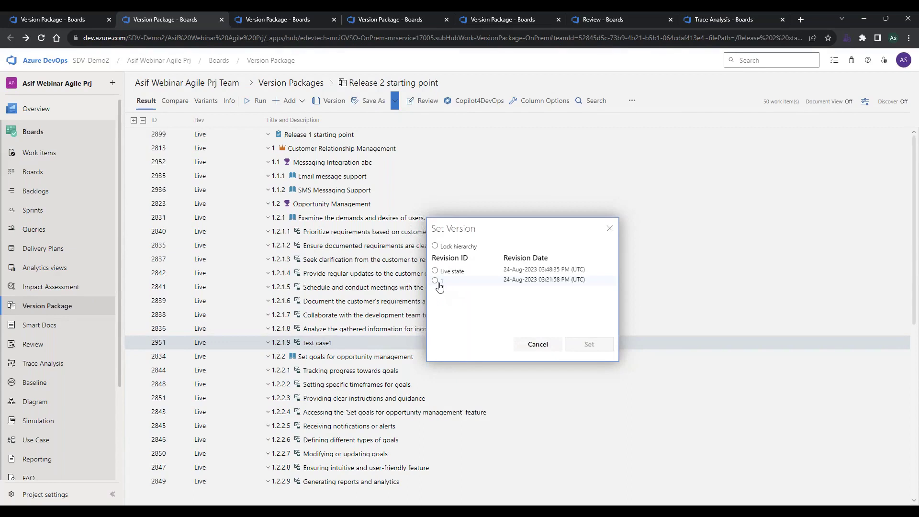
pyautogui.click(436, 282)
pyautogui.click(588, 343)
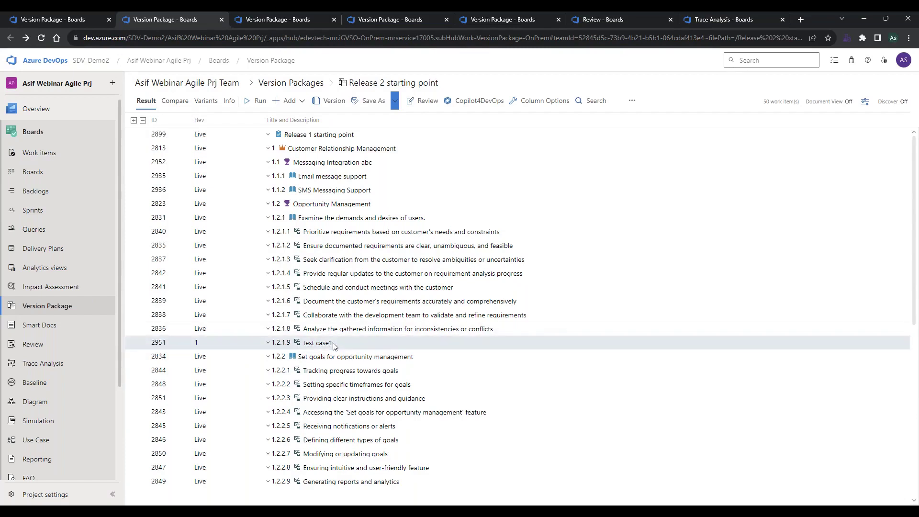
# View revision 2 of the 'Analyze the gathered information for inconsistencies or conflicts' test case in Smart View, check its revision list and close it
pyautogui.rightClick(259, 347)
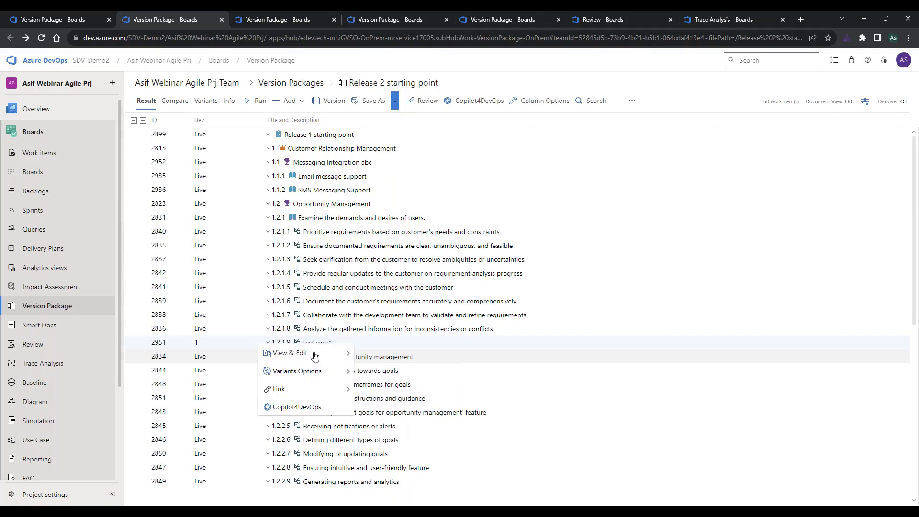
pyautogui.click(248, 328)
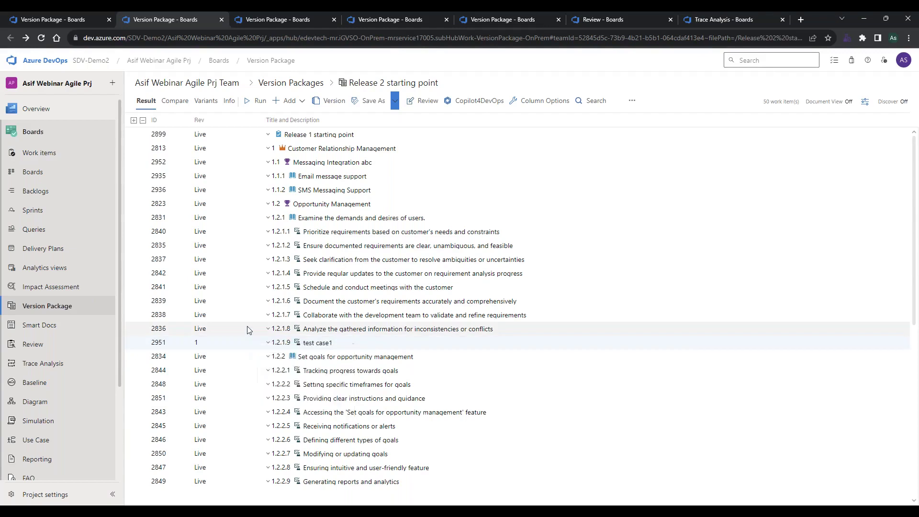
pyautogui.rightClick(248, 326)
pyautogui.moveTo(280, 338)
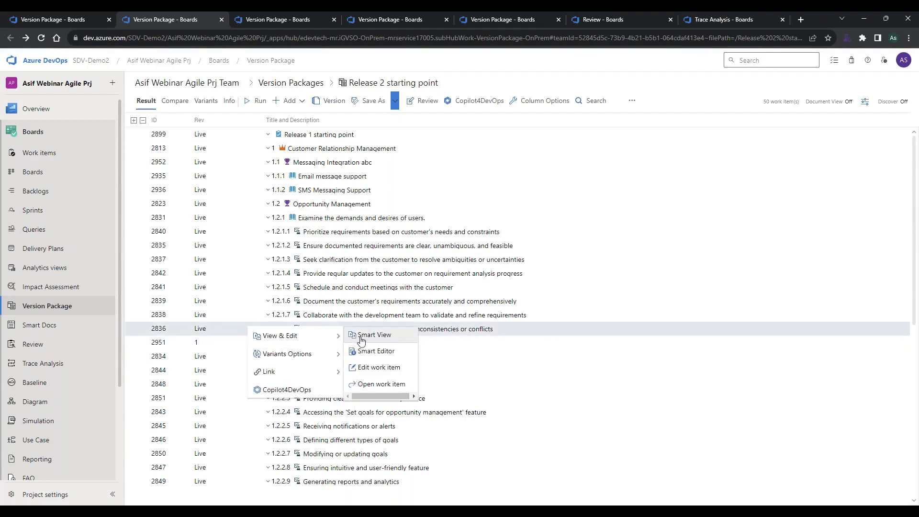
pyautogui.click(367, 335)
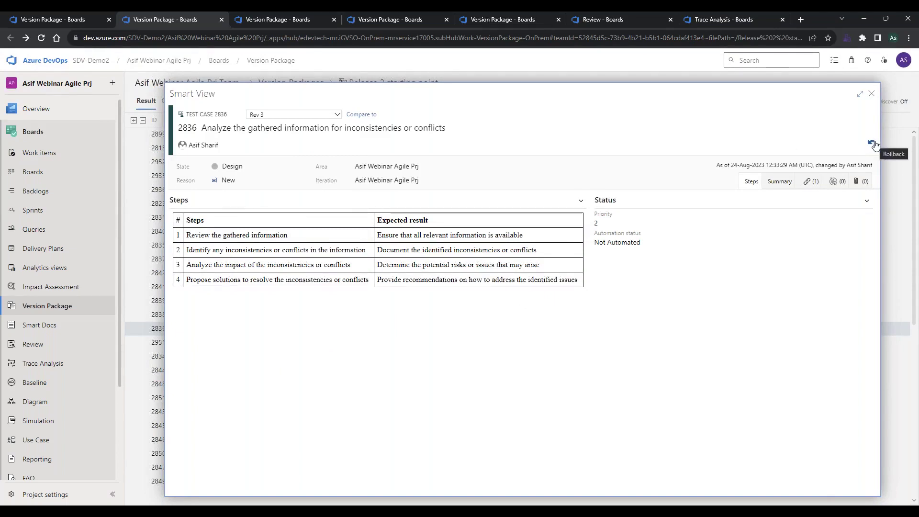
pyautogui.click(337, 115)
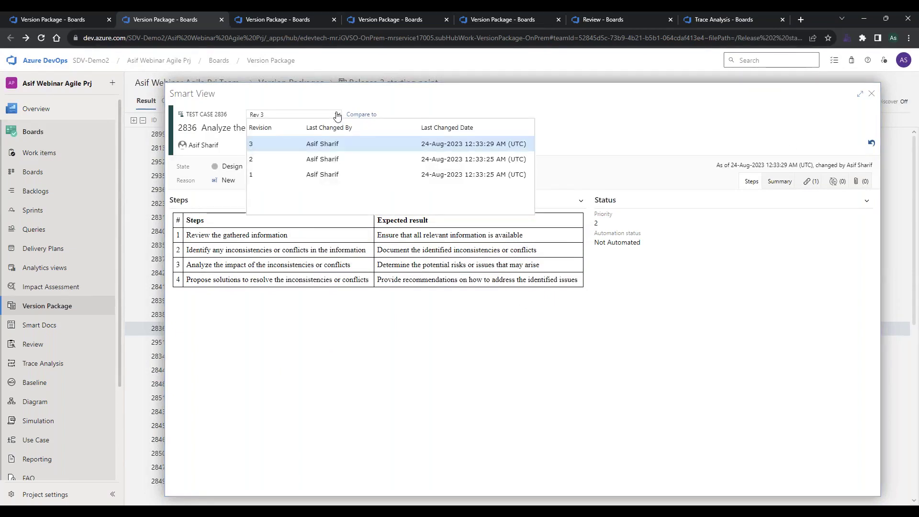
pyautogui.click(330, 160)
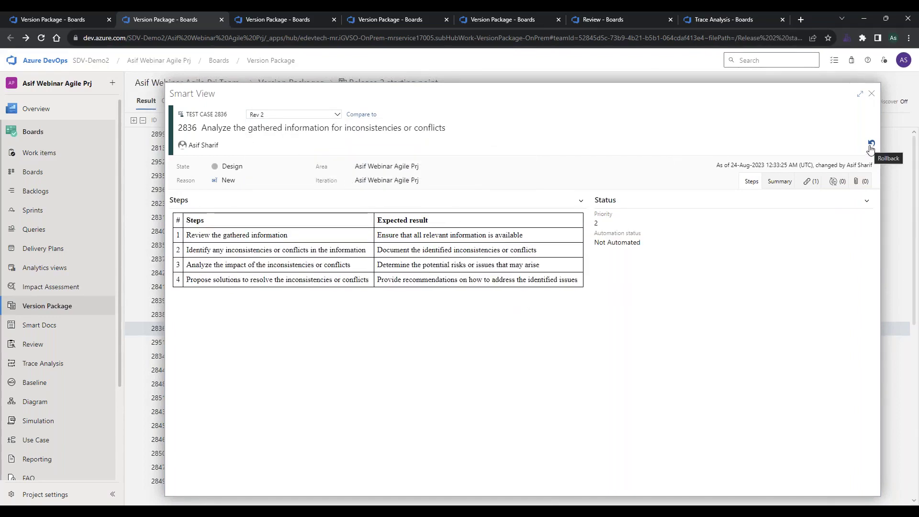
pyautogui.click(335, 114)
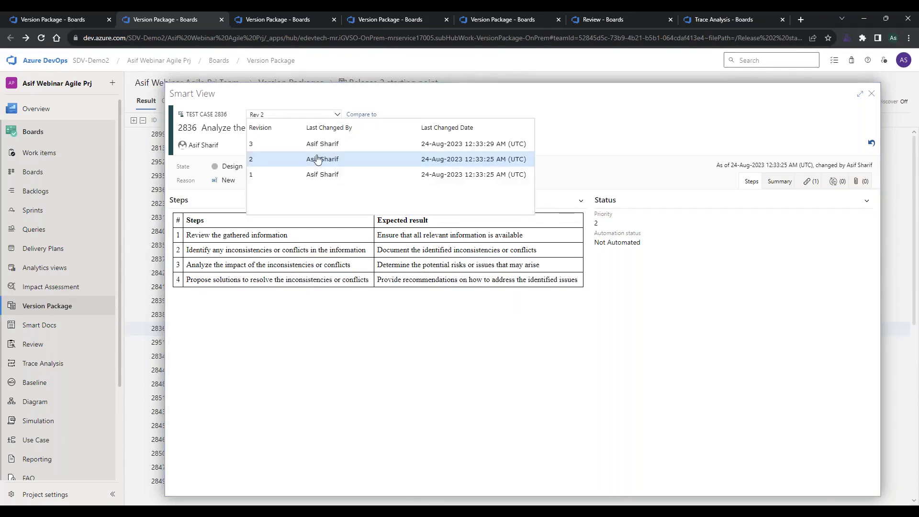
pyautogui.click(791, 152)
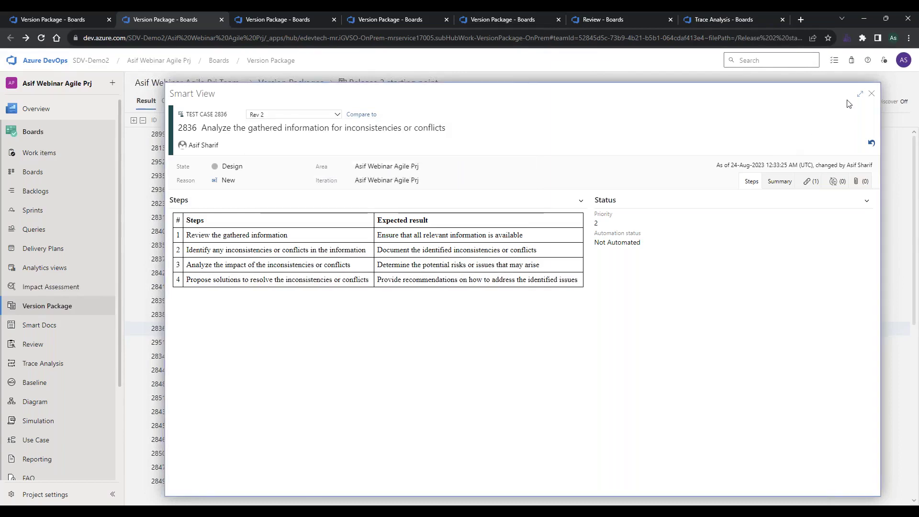
pyautogui.click(872, 94)
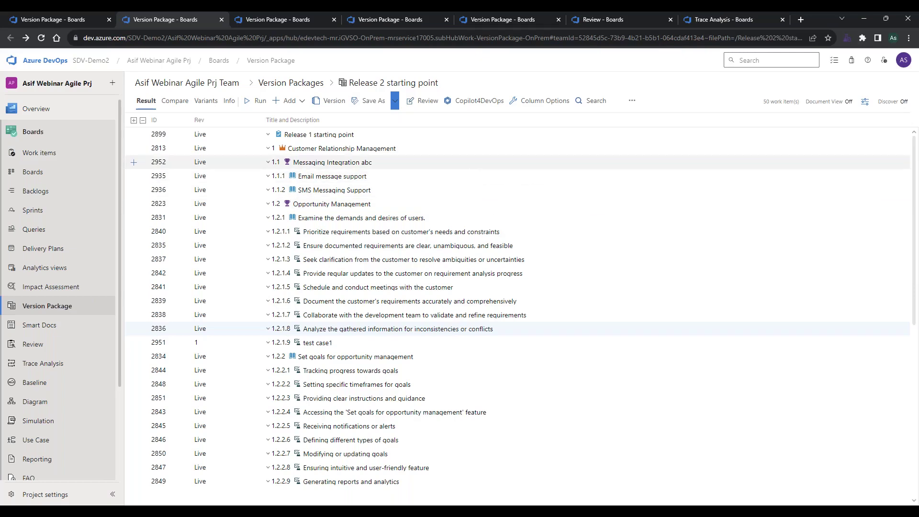
# Start a package variant named ttt, examine its version package propagation rules and cancel the creation
pyautogui.click(218, 104)
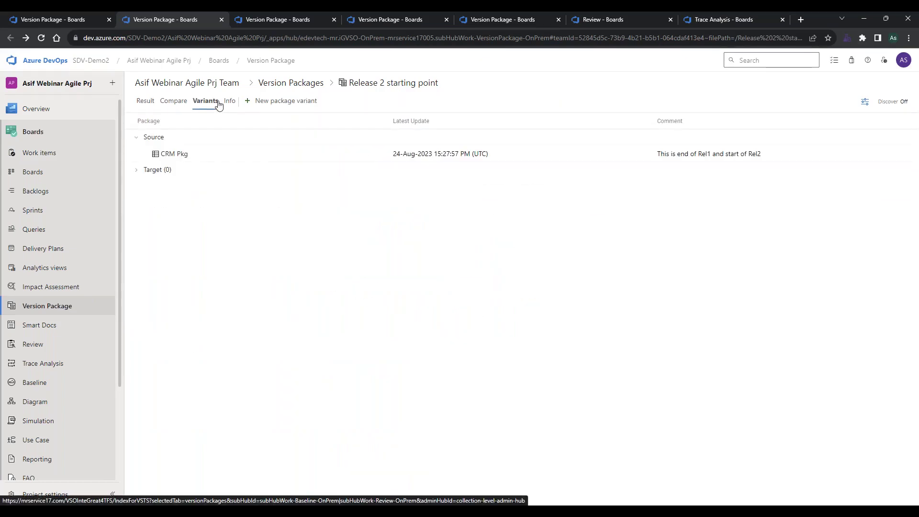
pyautogui.click(290, 102)
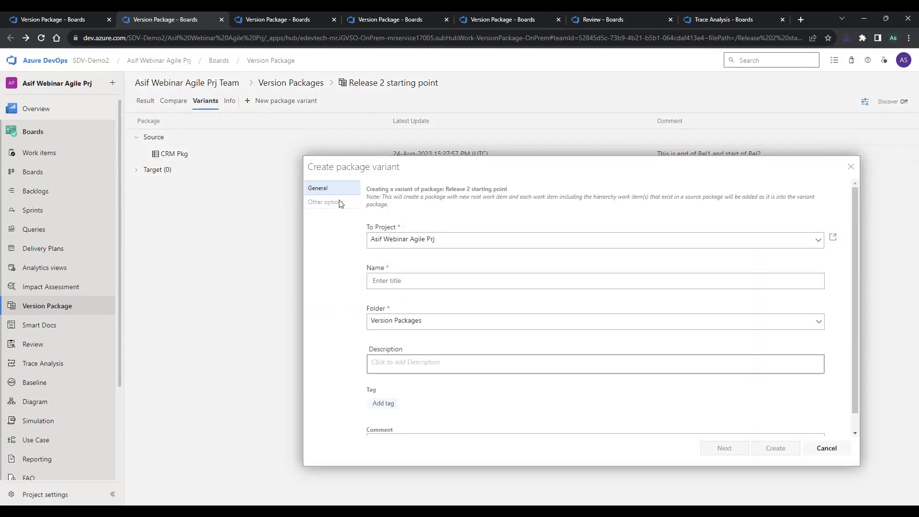
pyautogui.click(395, 284)
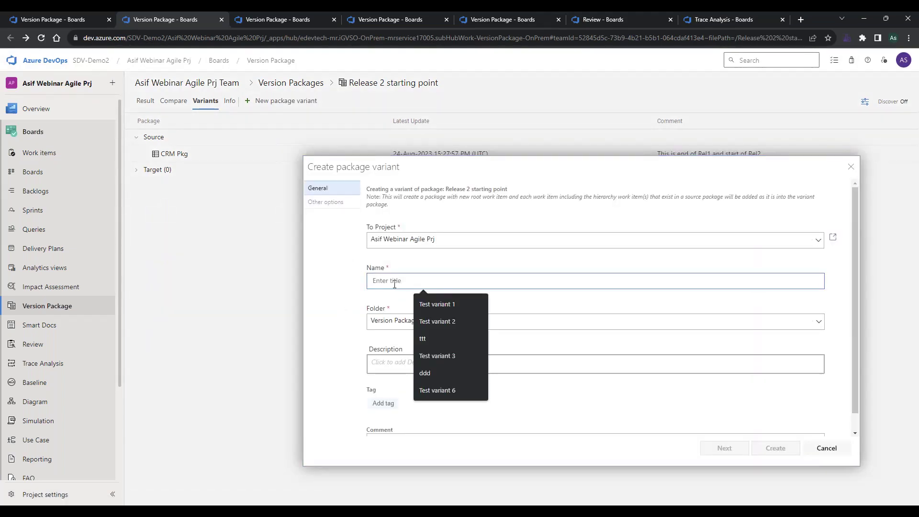
pyautogui.click(424, 343)
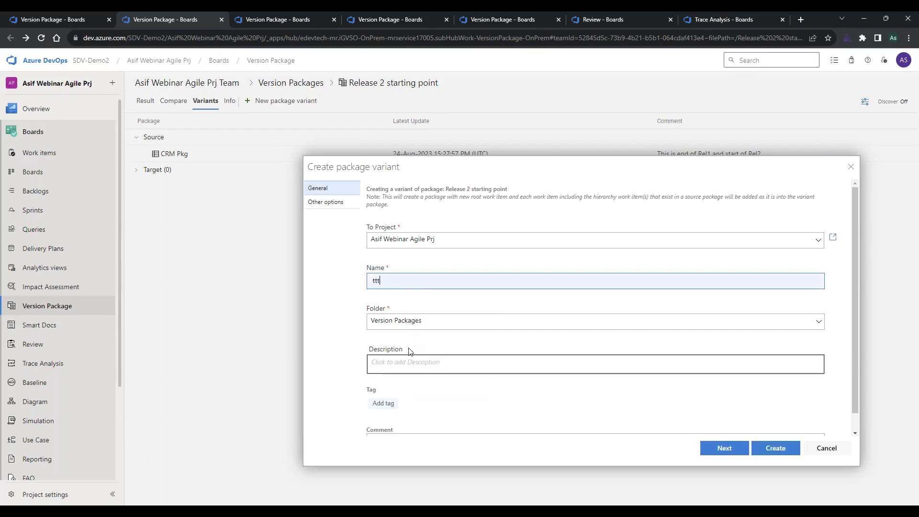
pyautogui.click(346, 207)
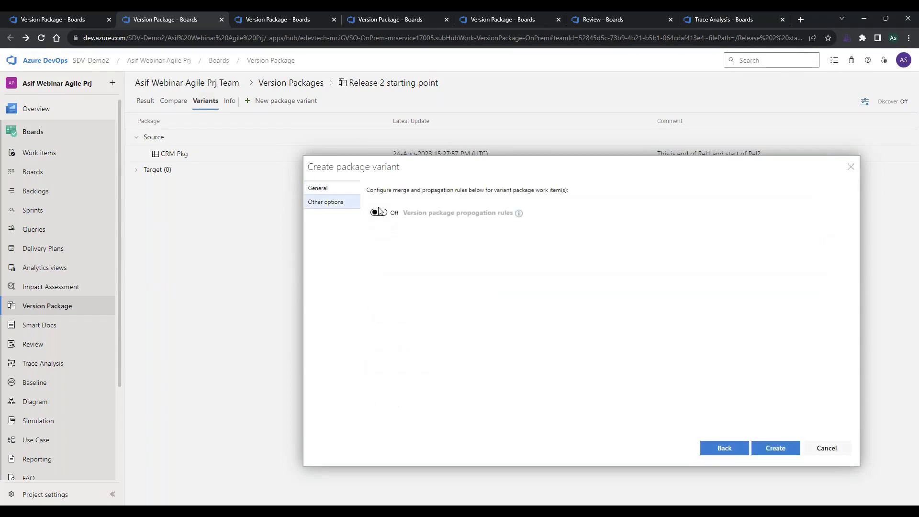
pyautogui.click(379, 211)
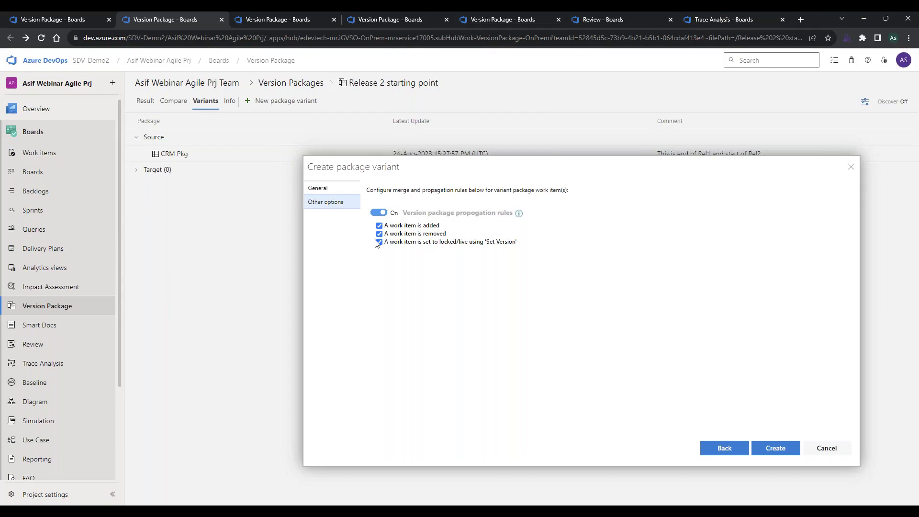
pyautogui.click(381, 215)
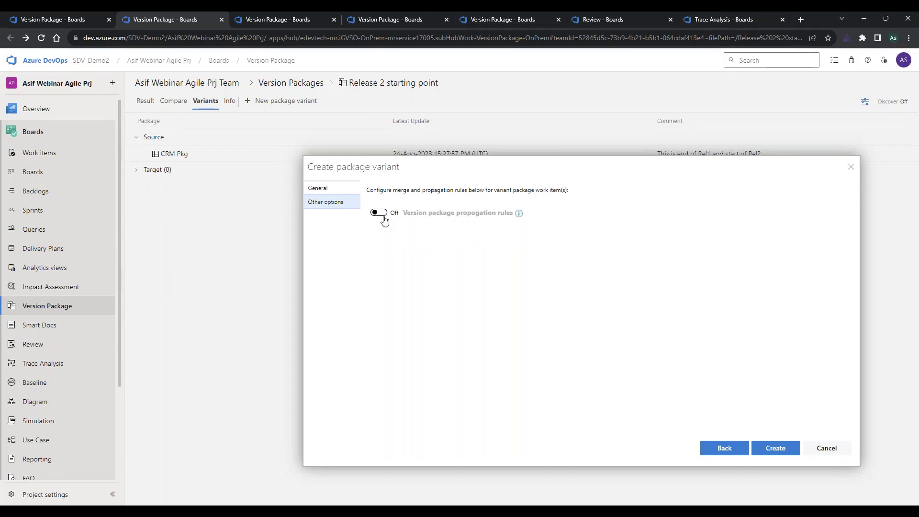
pyautogui.click(836, 448)
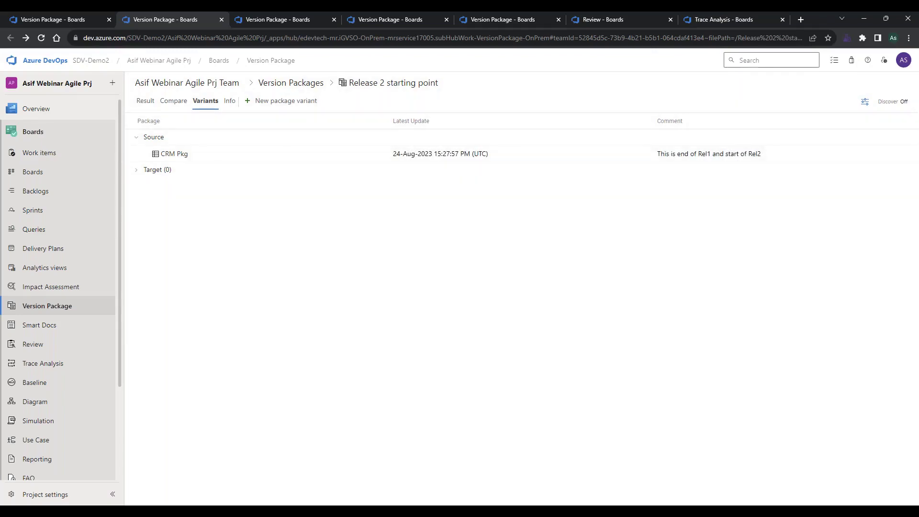
# Look at the comparison view of the Release 2 starting point package and its available versions, and return to the work item results
pyautogui.click(139, 106)
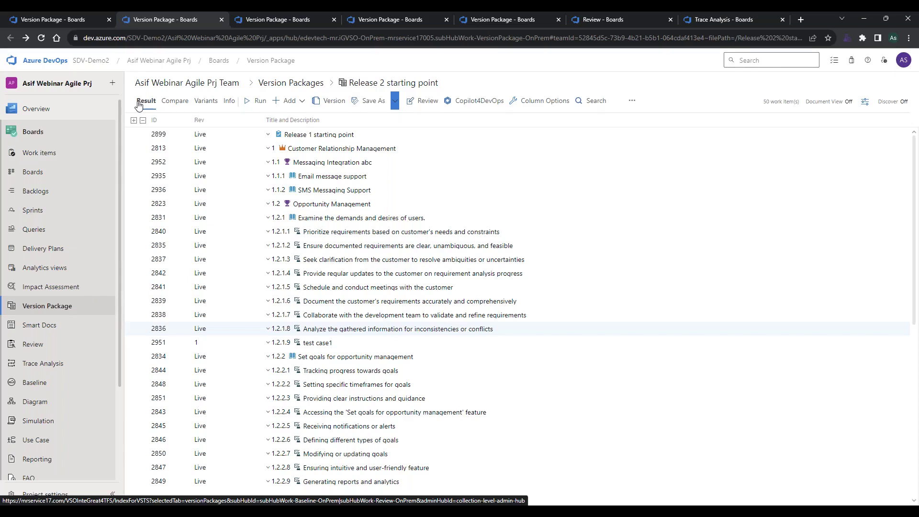
pyautogui.click(177, 101)
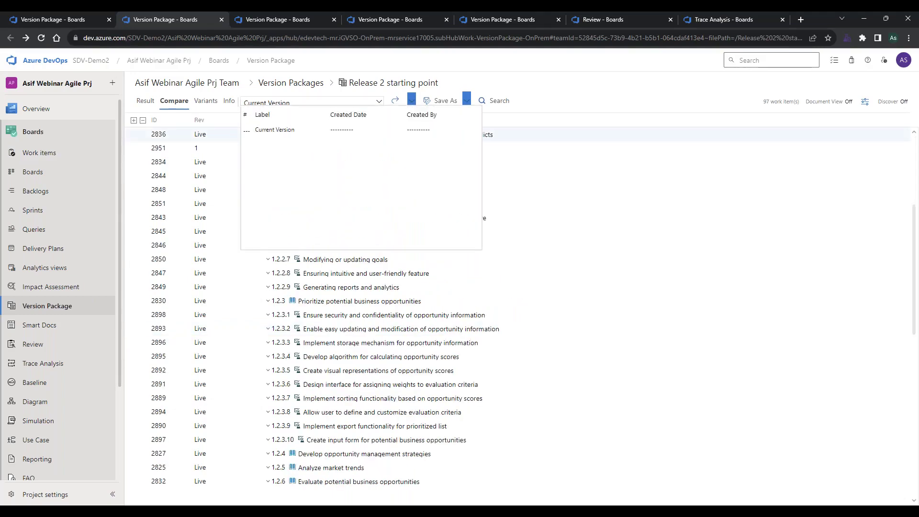
pyautogui.click(146, 102)
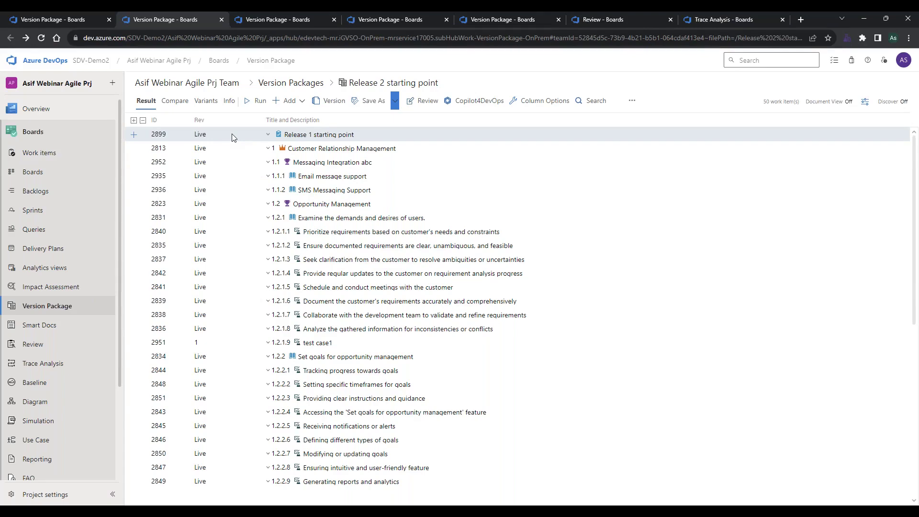
# Switch to the CRM Pkg package and look at the variant options for 'Examine the demands and desires of users.'
pyautogui.click(90, 19)
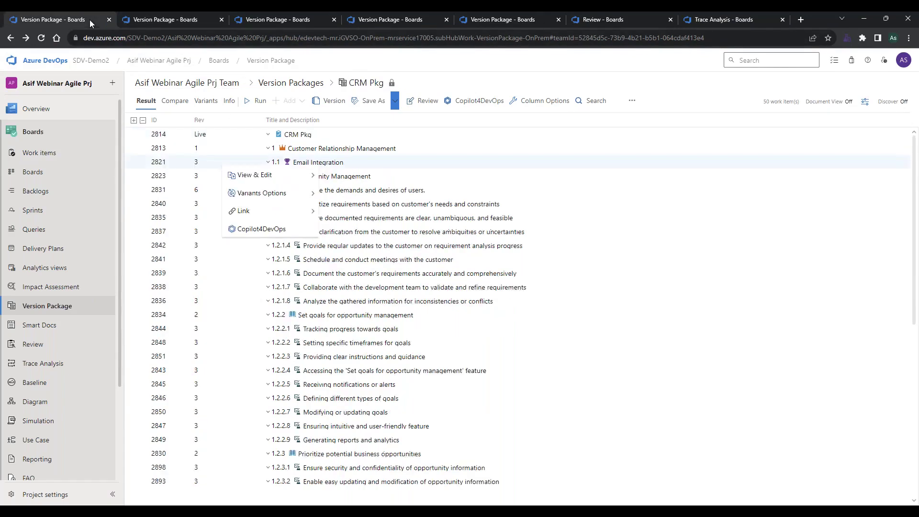
pyautogui.click(184, 184)
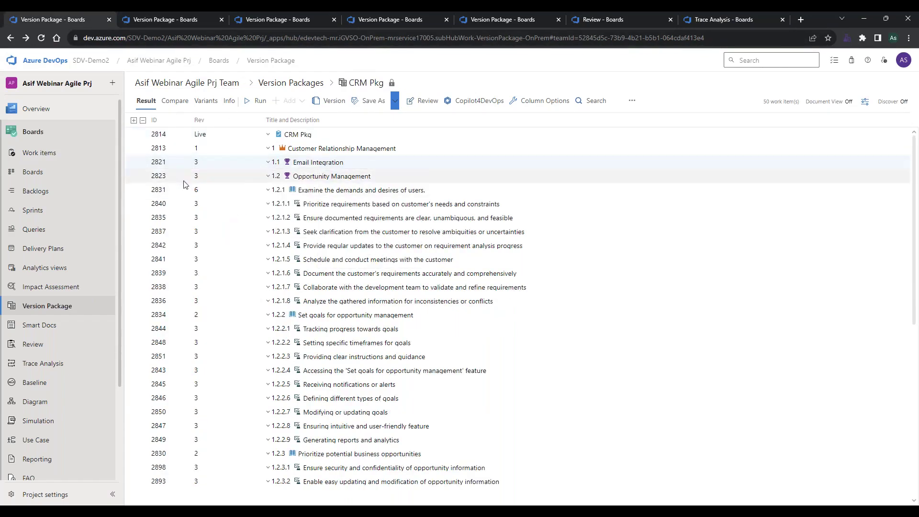
pyautogui.click(191, 193)
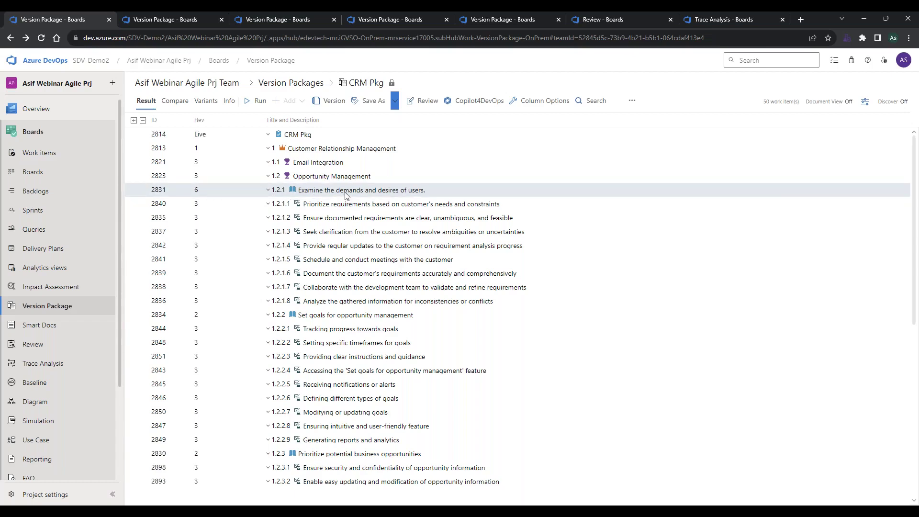
pyautogui.rightClick(243, 192)
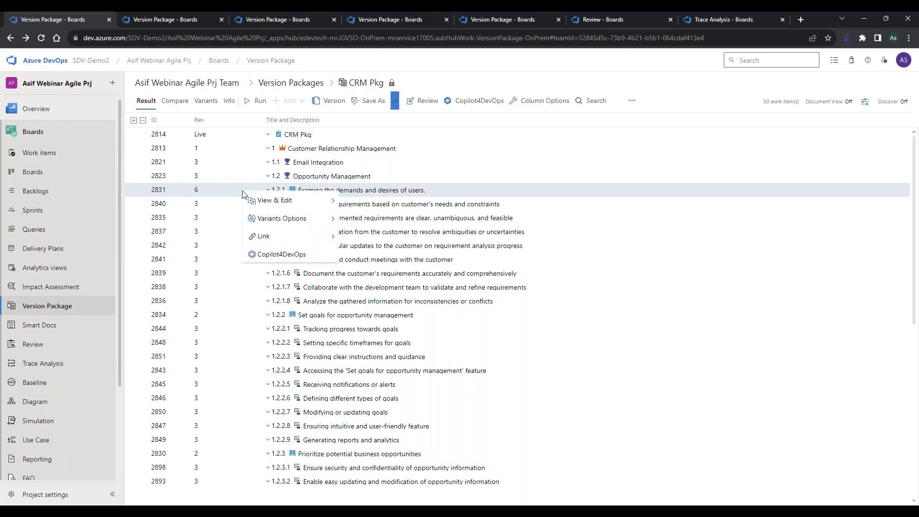
pyautogui.moveTo(256, 219)
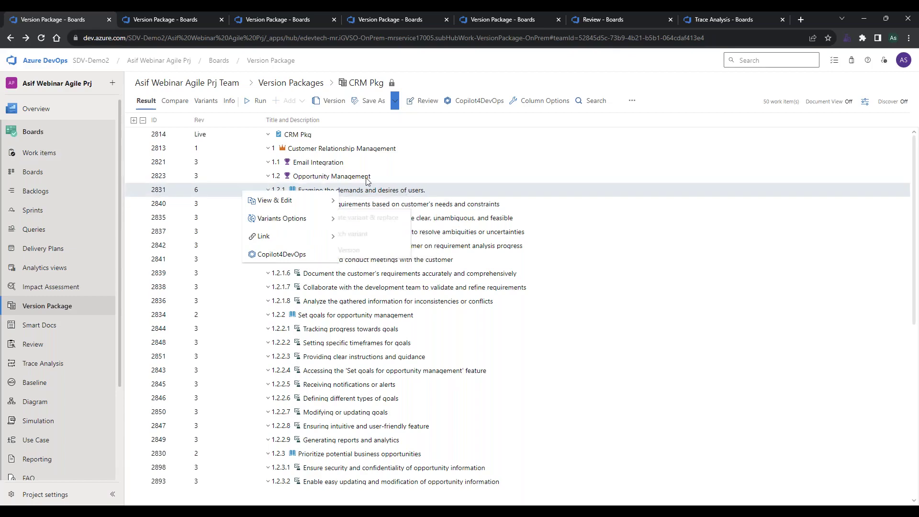
pyautogui.click(214, 191)
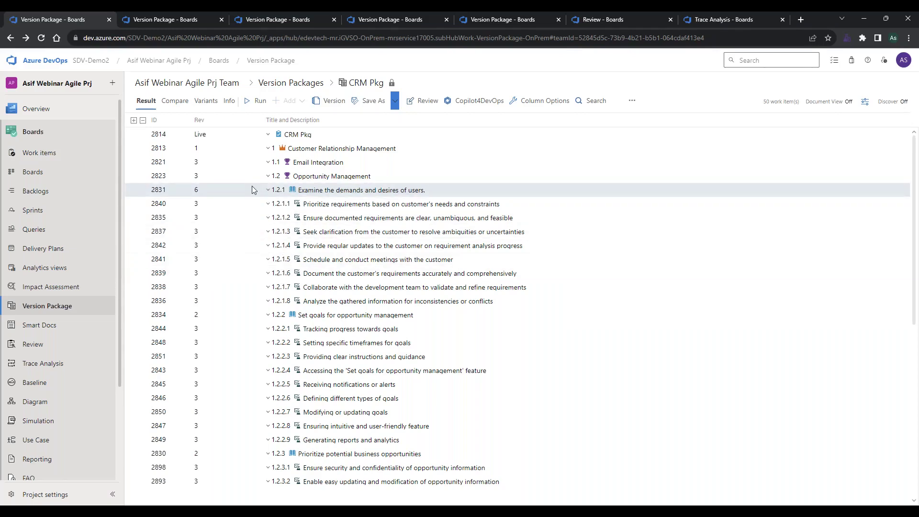
# Review the saved versions of CRM Pkg in Version Management and look at the option to unlock the package
pyautogui.click(326, 109)
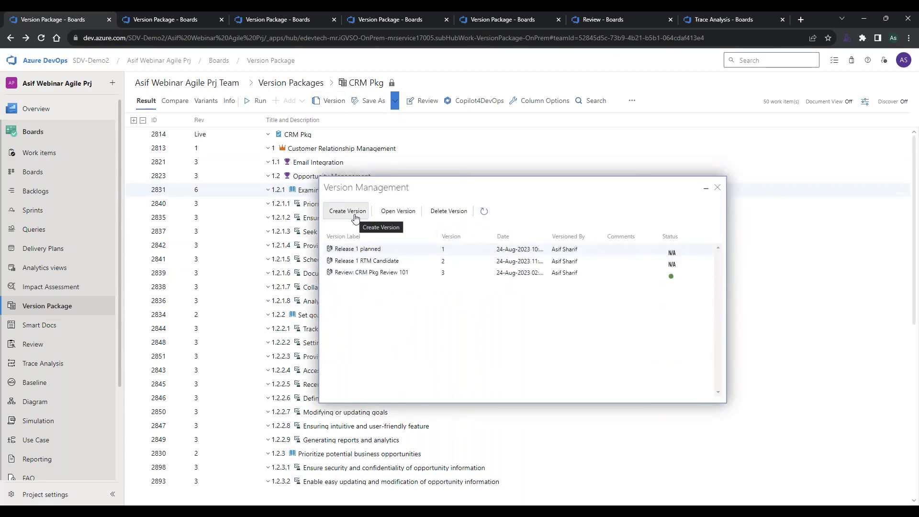
pyautogui.click(364, 249)
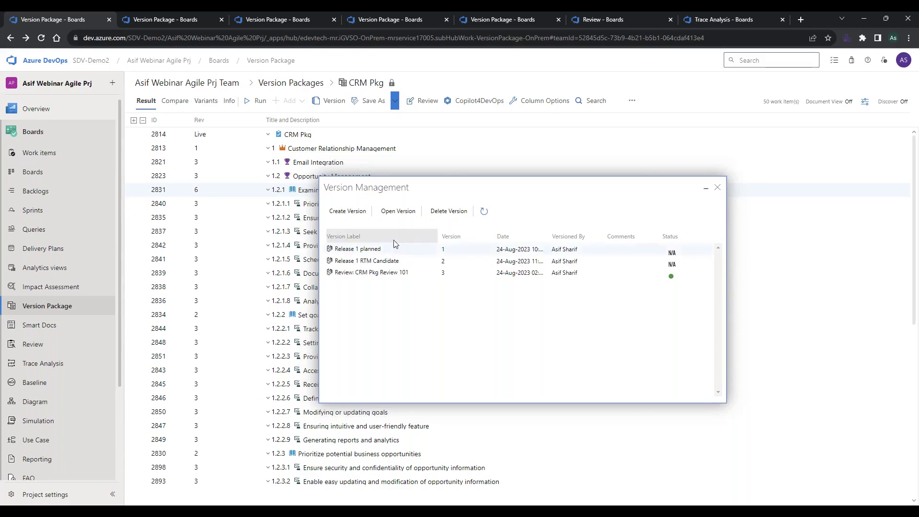
pyautogui.click(721, 188)
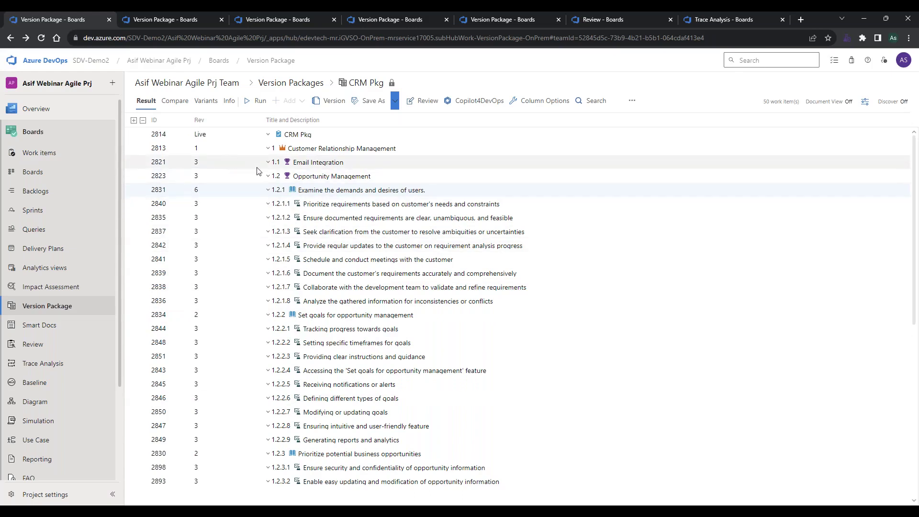
pyautogui.click(632, 100)
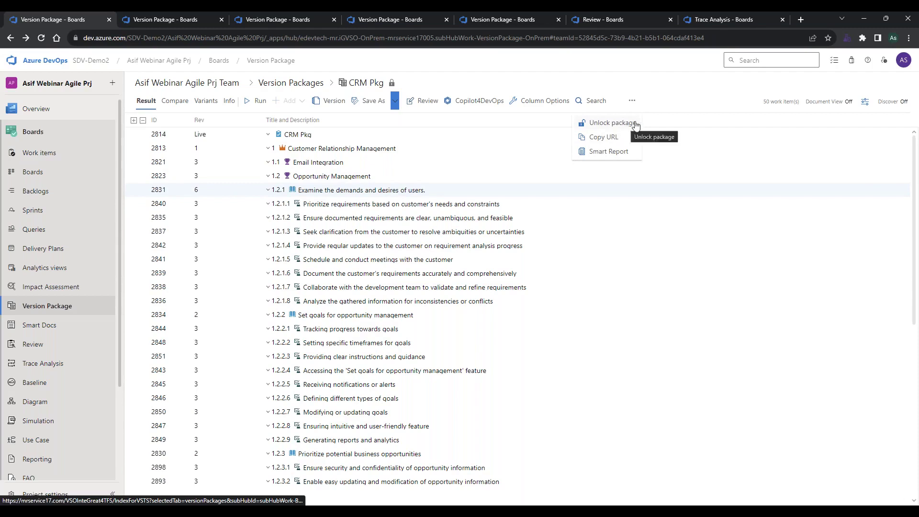
pyautogui.click(614, 123)
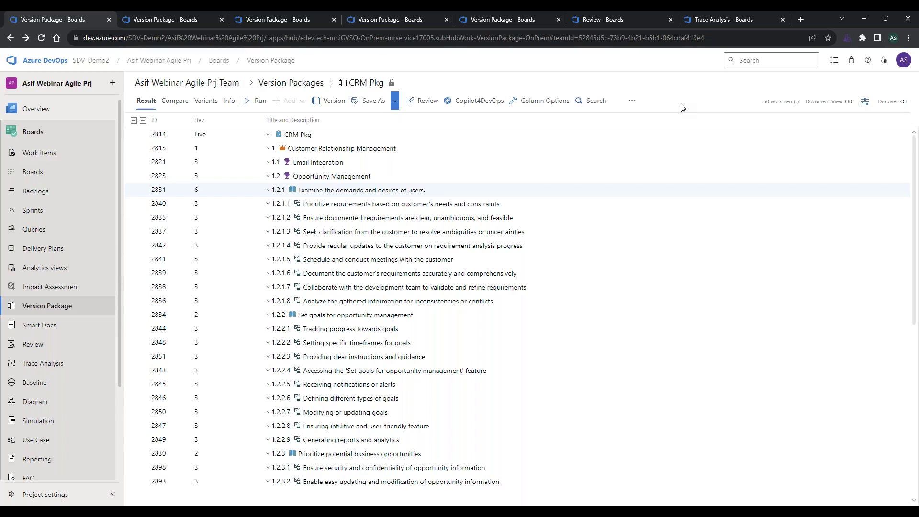
# Create a package variant of CRM Pkg named BLv1 in the Version Packages folder, leaving the version package propagation rules off
pyautogui.click(206, 101)
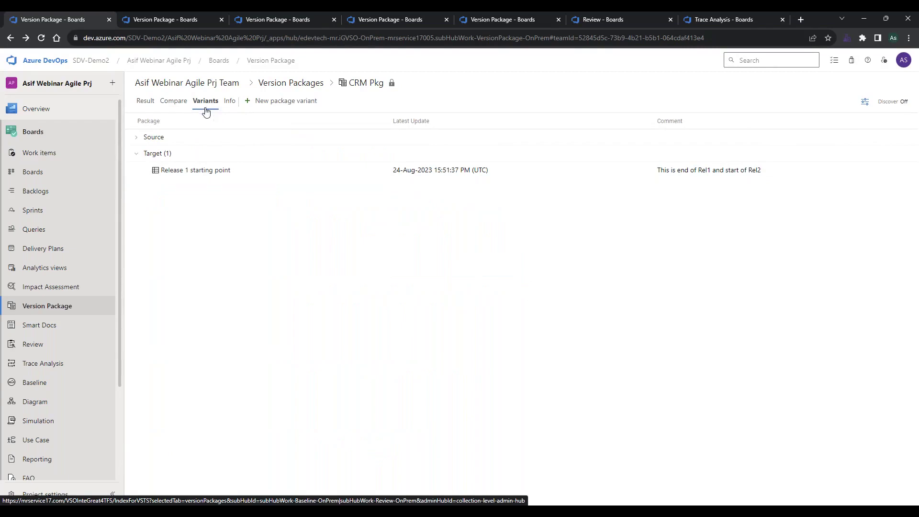
pyautogui.click(281, 102)
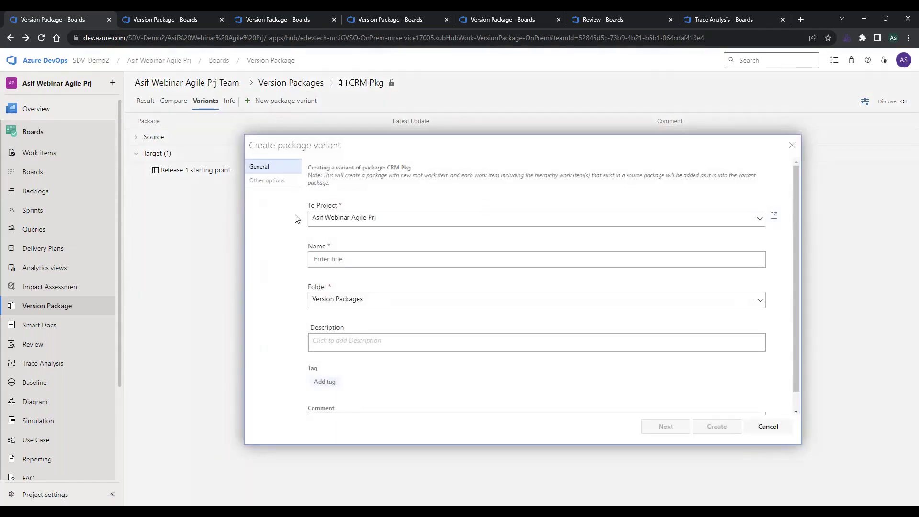
pyautogui.click(328, 259)
pyautogui.click(328, 259)
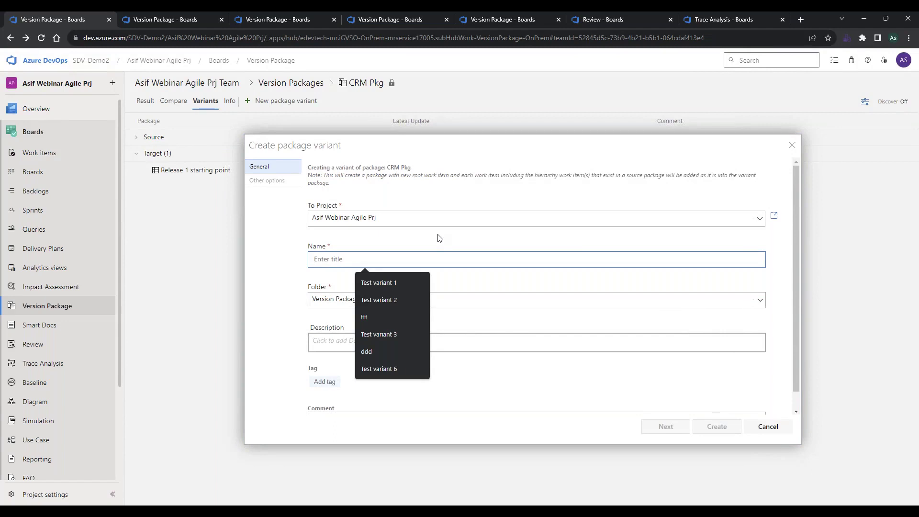
pyautogui.write('BL')
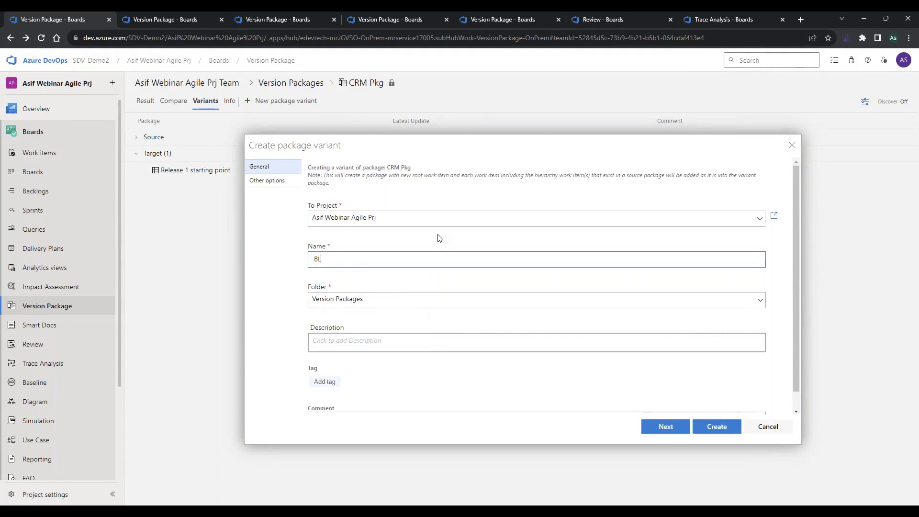
pyautogui.write('v1')
pyautogui.click(649, 427)
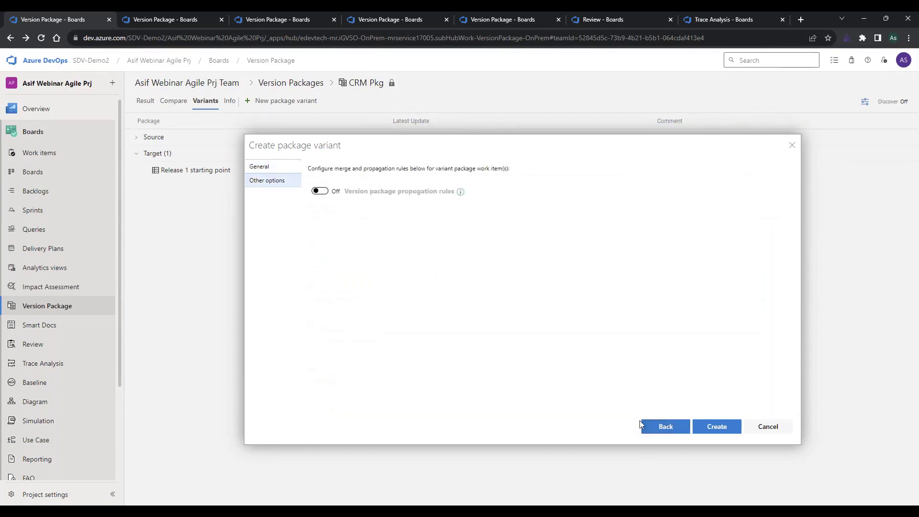
pyautogui.click(717, 427)
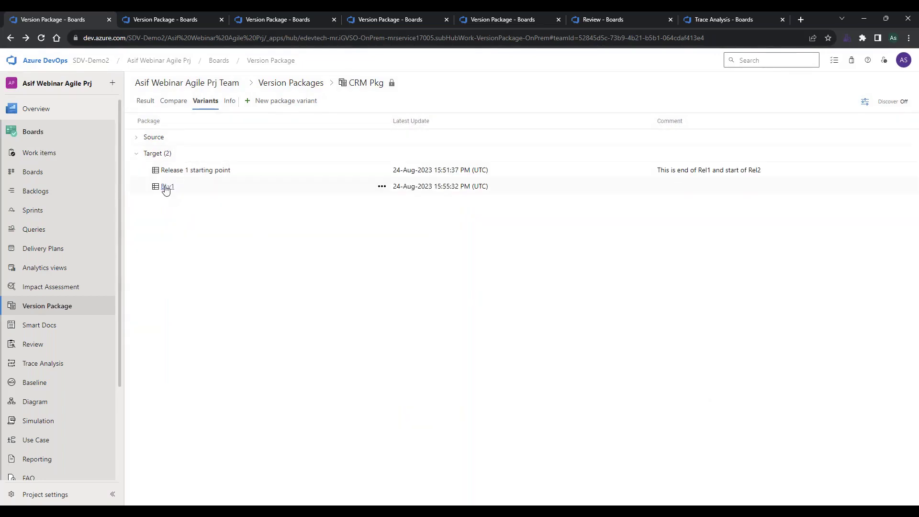
# Open the BLv1 variant package and lock it, then return to the work item results of CRM Pkg
pyautogui.click(166, 187)
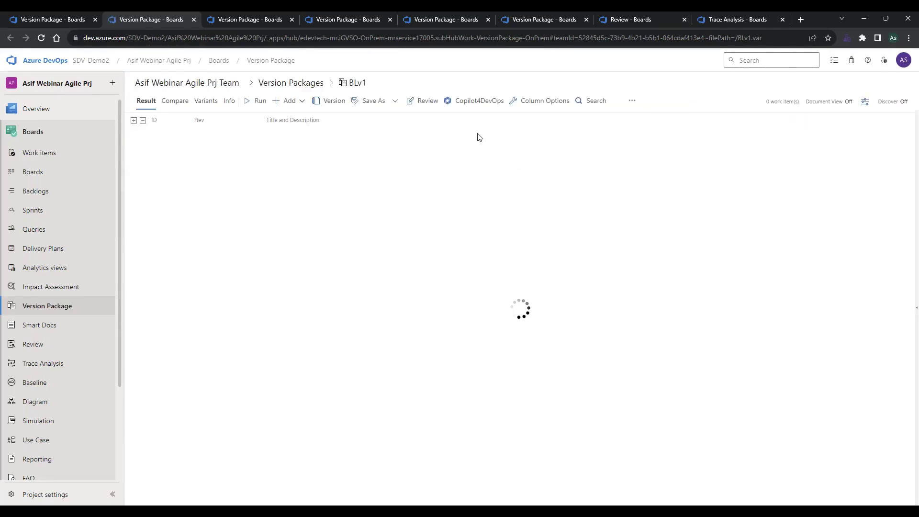
pyautogui.click(632, 102)
pyautogui.click(616, 123)
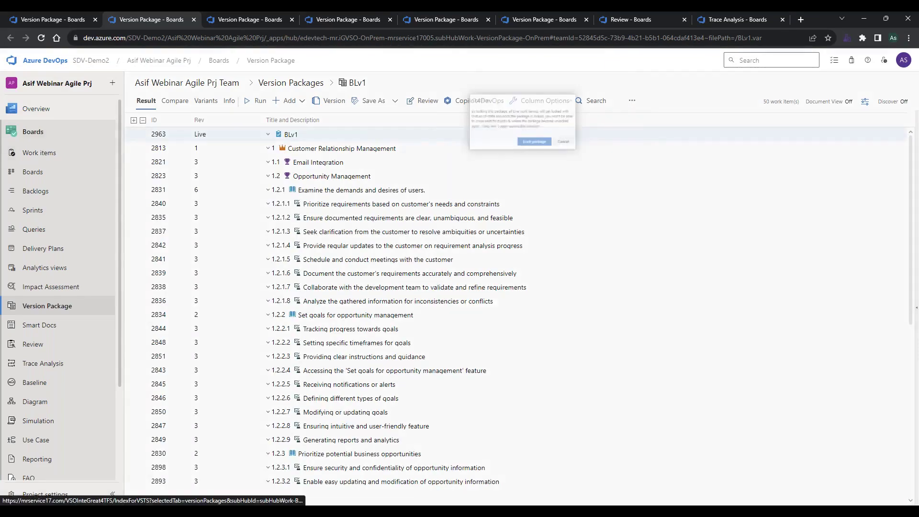
pyautogui.click(559, 159)
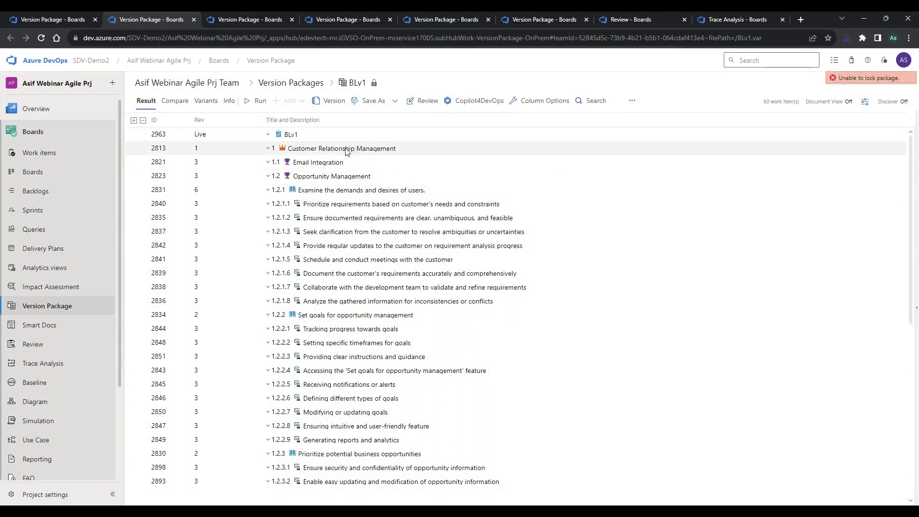
pyautogui.click(282, 150)
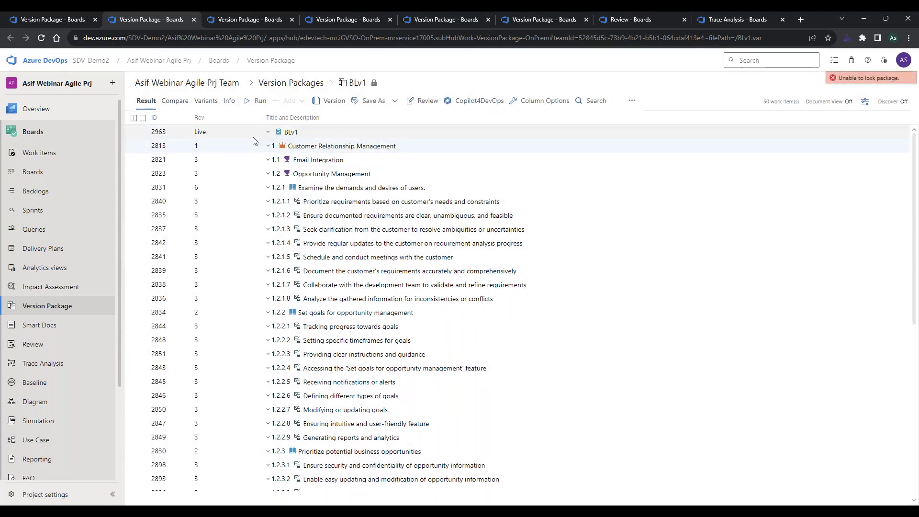
pyautogui.click(42, 16)
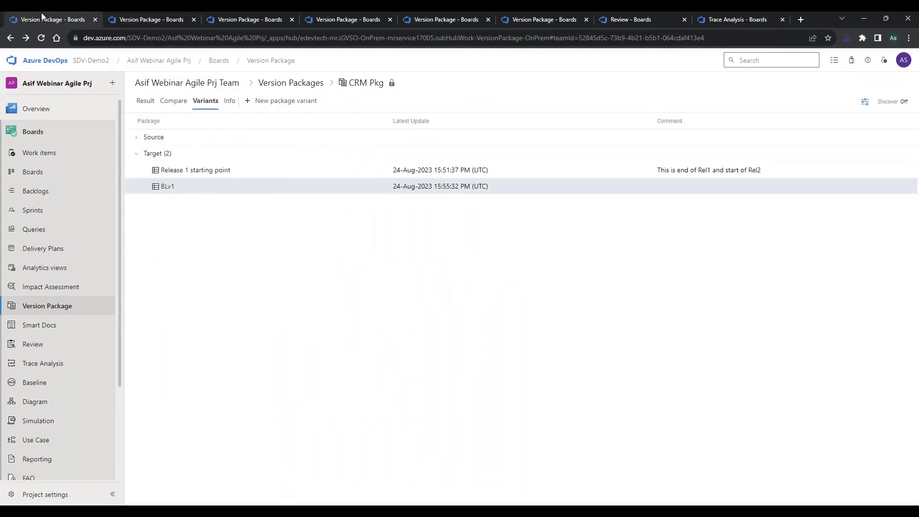
pyautogui.click(145, 100)
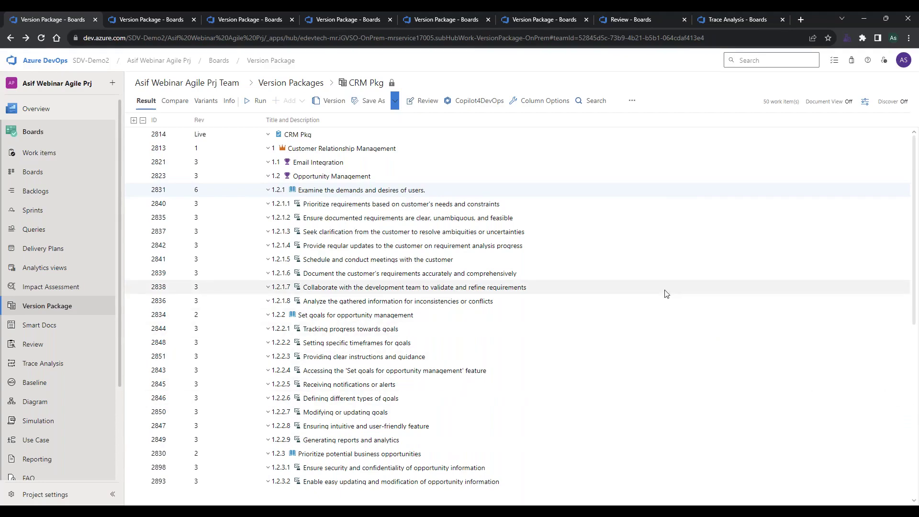
# Examine the linked packages and sub-packages of Release 2 starting point, including the Document Management work items in its results
pyautogui.click(265, 16)
pyautogui.click(866, 102)
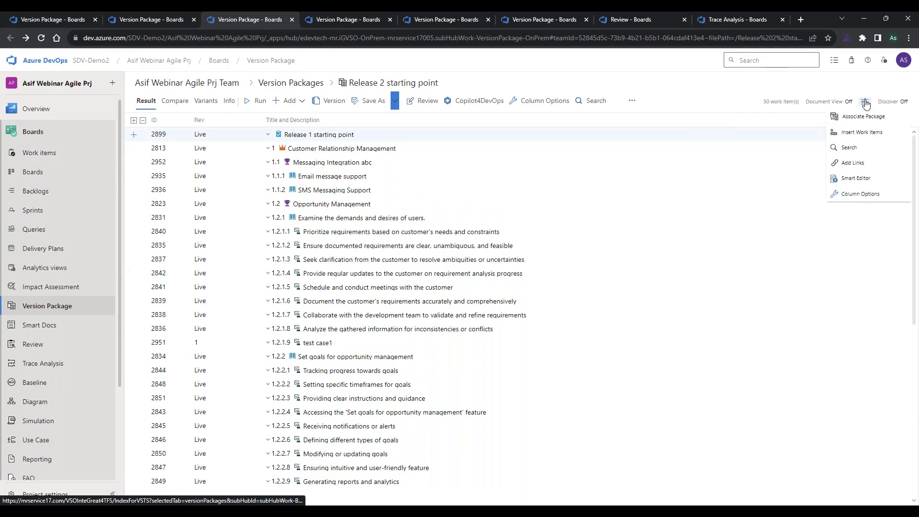
pyautogui.click(862, 116)
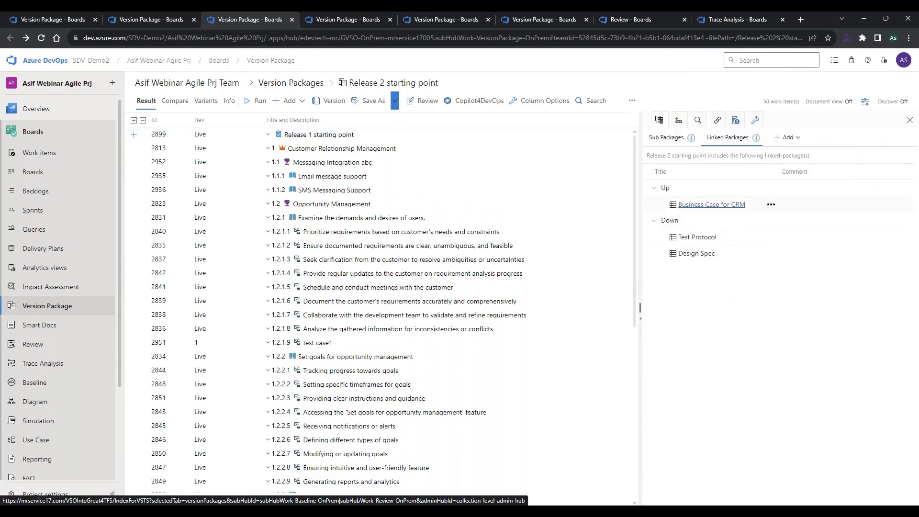
pyautogui.click(666, 137)
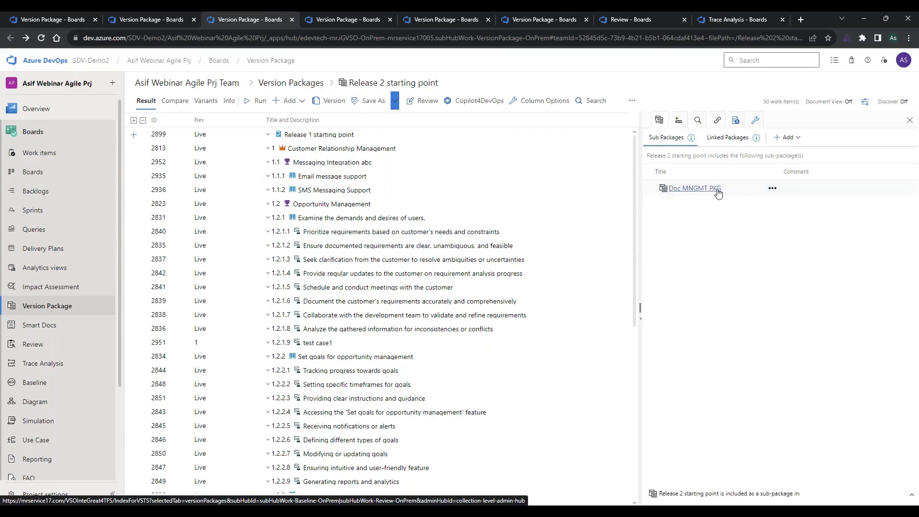
pyautogui.scroll(-7, 358, 272)
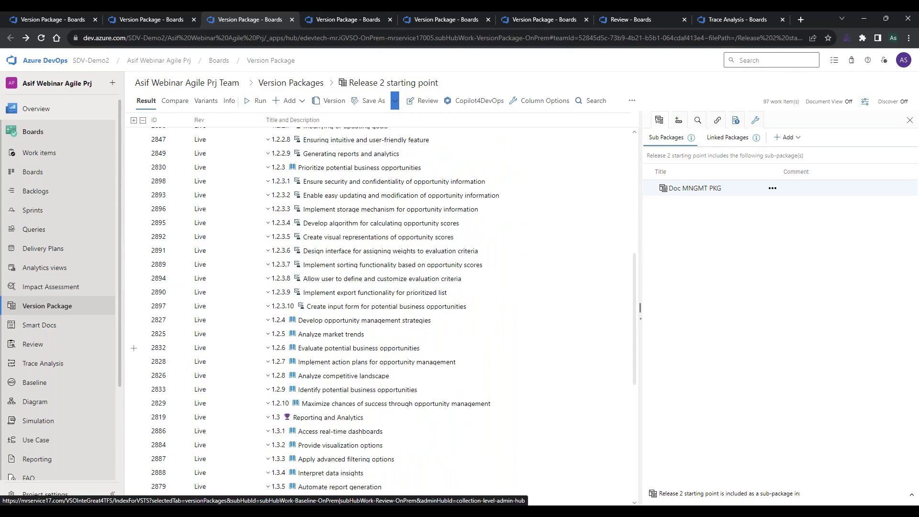
pyautogui.scroll(-6, 450, 353)
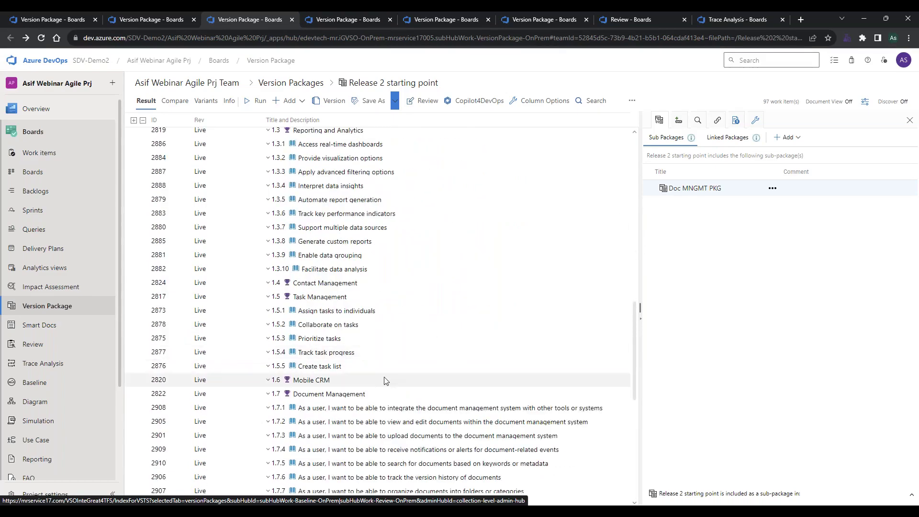
pyautogui.scroll(-3, 366, 383)
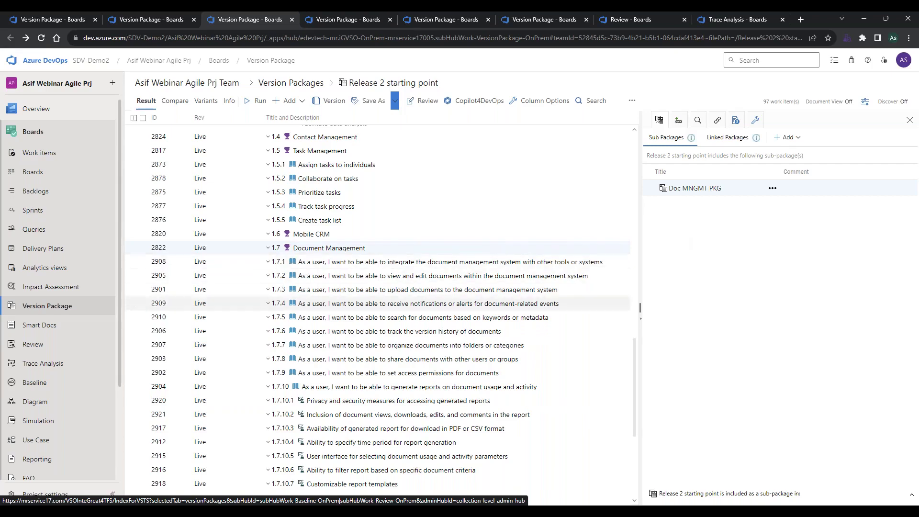
pyautogui.scroll(1, 458, 357)
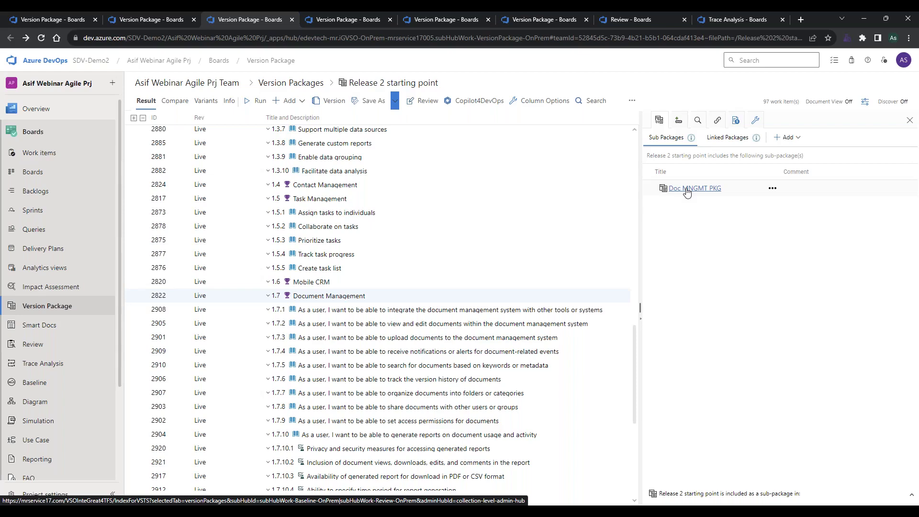
# Start switching the feature Messaging Integration abc to the variant Feature 2934: Messaging Integration, and close the dialog without switching
pyautogui.scroll(10, 311, 240)
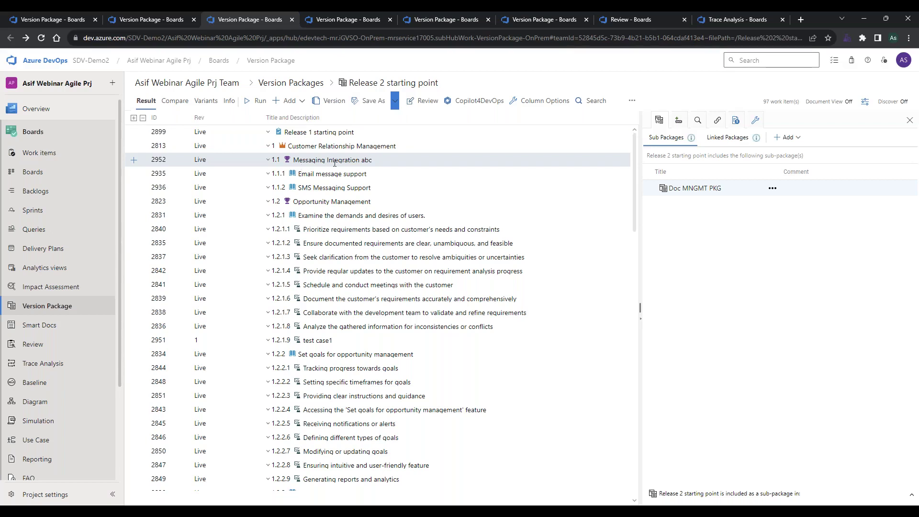
pyautogui.rightClick(247, 166)
pyautogui.moveTo(273, 189)
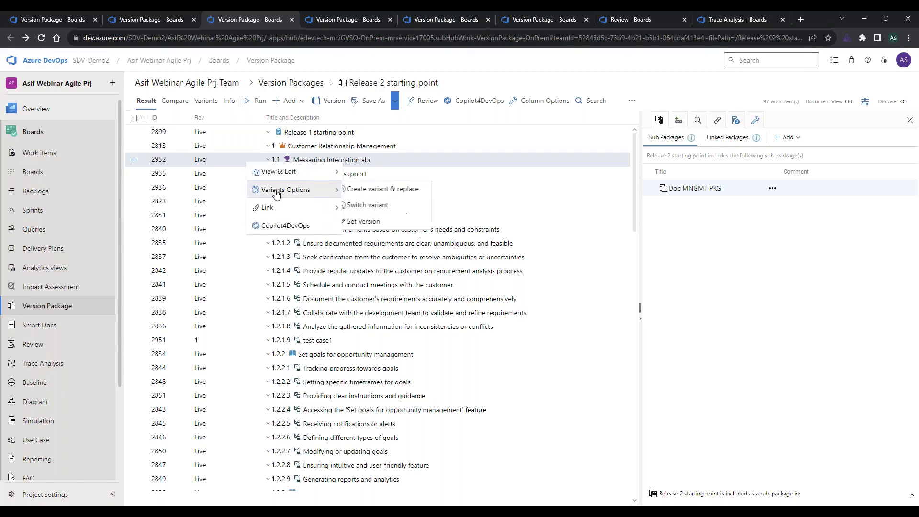
pyautogui.click(366, 205)
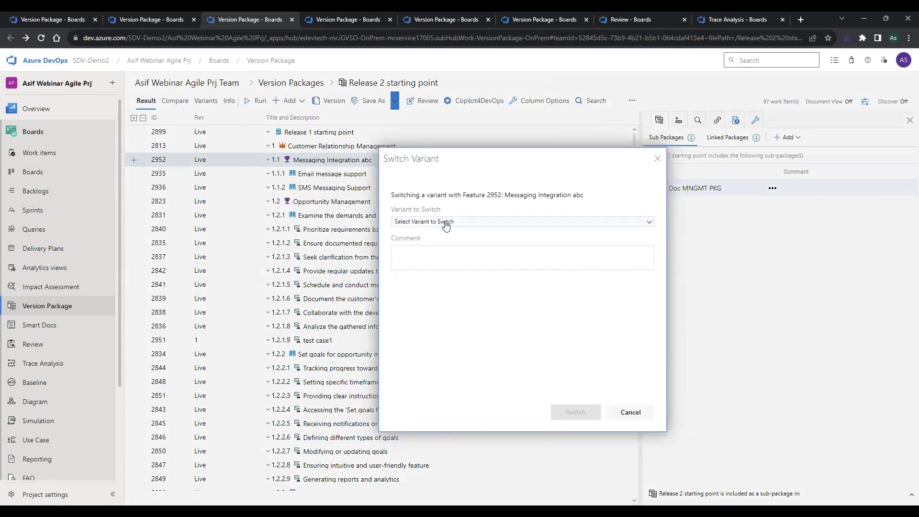
pyautogui.click(446, 223)
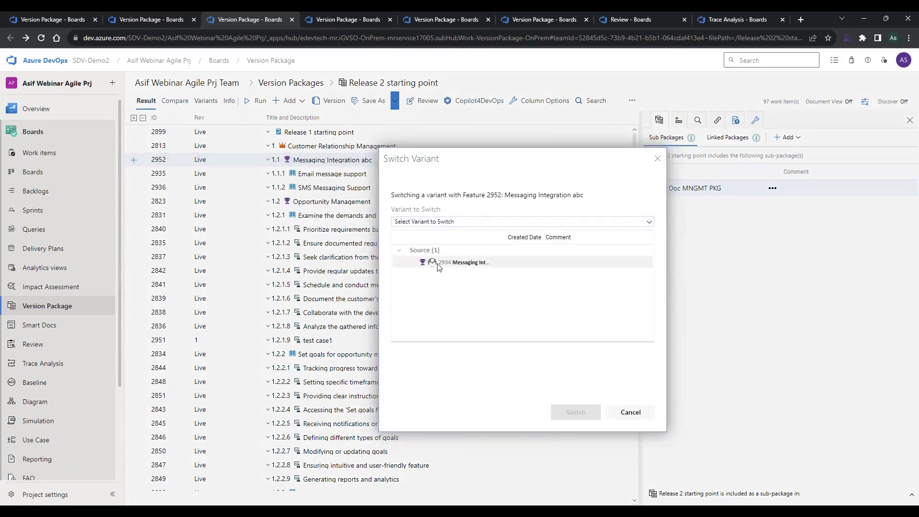
pyautogui.click(460, 262)
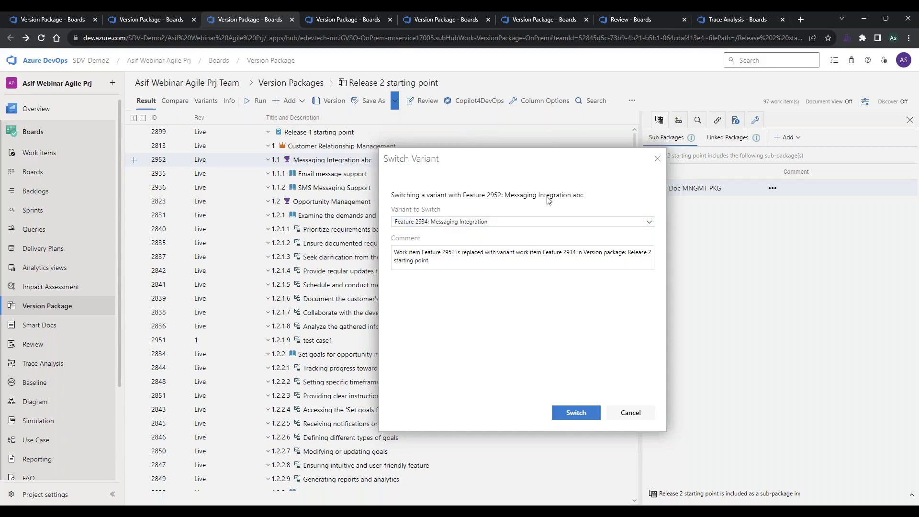
pyautogui.click(659, 160)
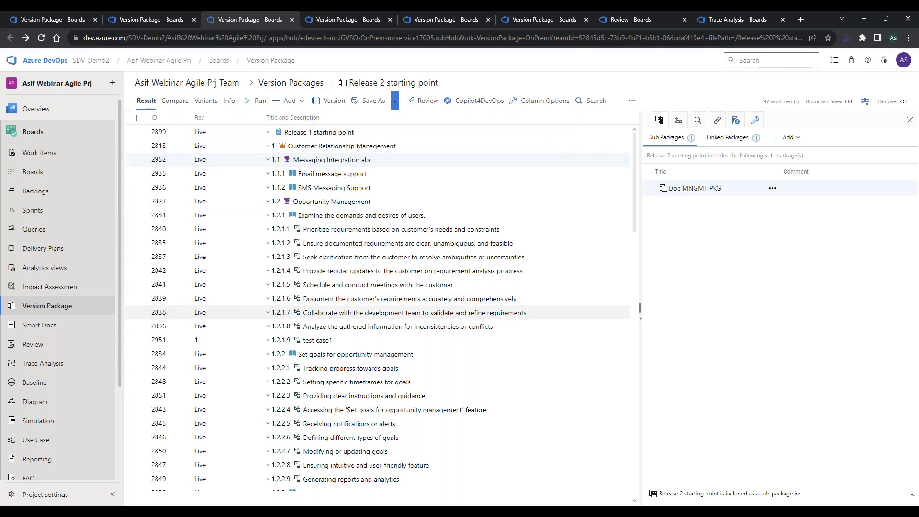
# Look at the source and target variants of Release 2 starting point and the variant options for Messaging Integration abc
pyautogui.click(206, 101)
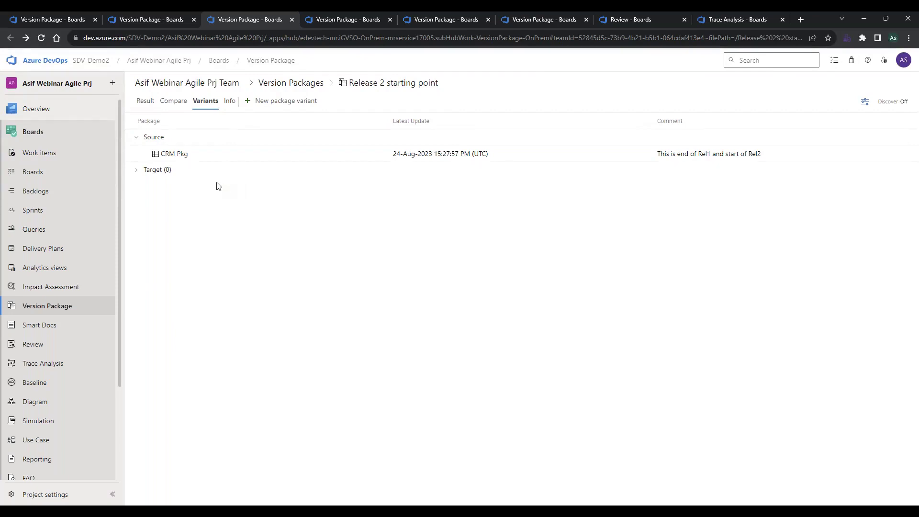
pyautogui.click(153, 104)
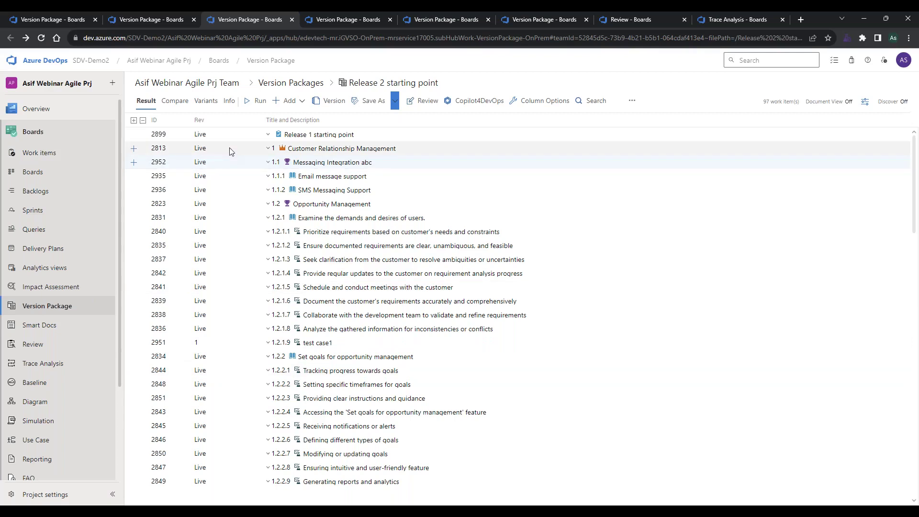
pyautogui.rightClick(238, 164)
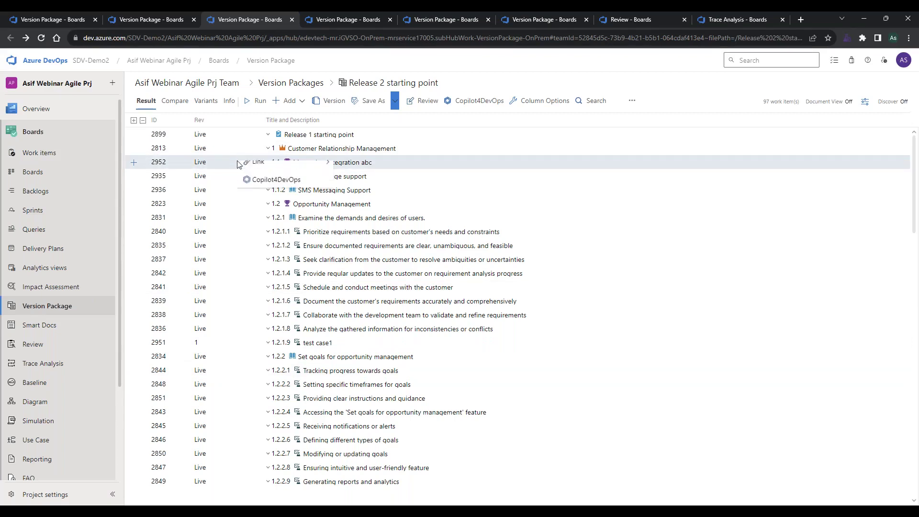
pyautogui.moveTo(256, 188)
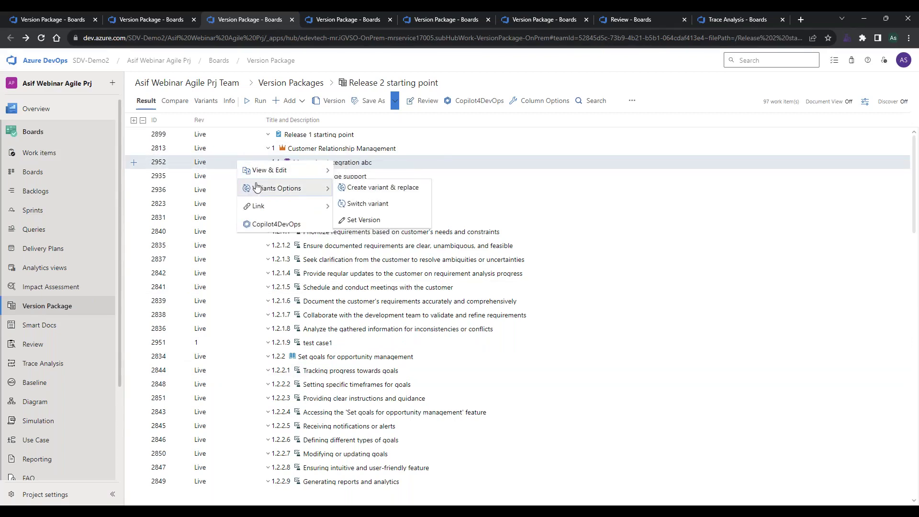
pyautogui.click(367, 188)
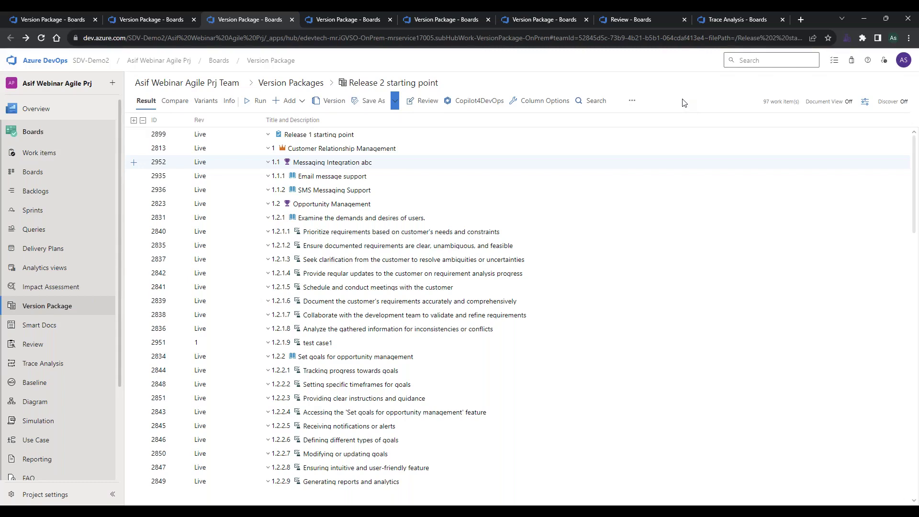
# Look at the Modern Requirements4DevOps extension page in the project settings and return to the BLv1 package
pyautogui.click(60, 498)
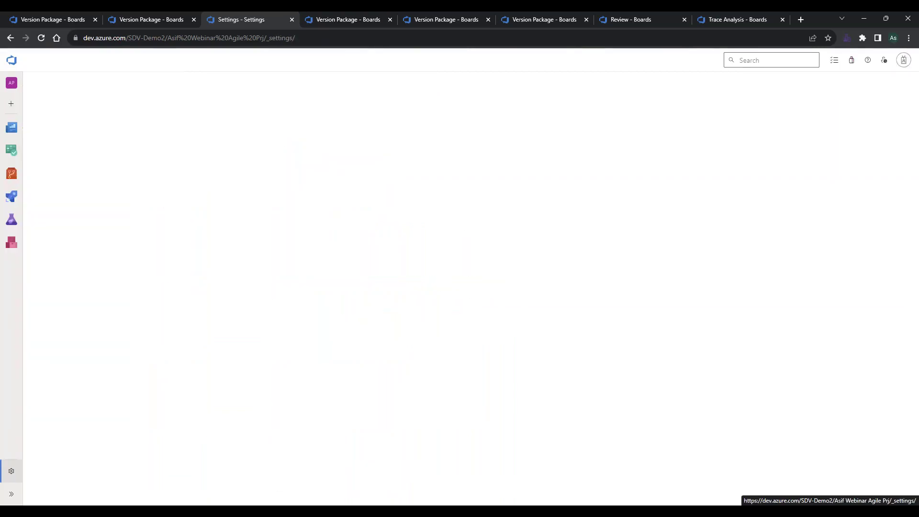
pyautogui.scroll(-3, 89, 439)
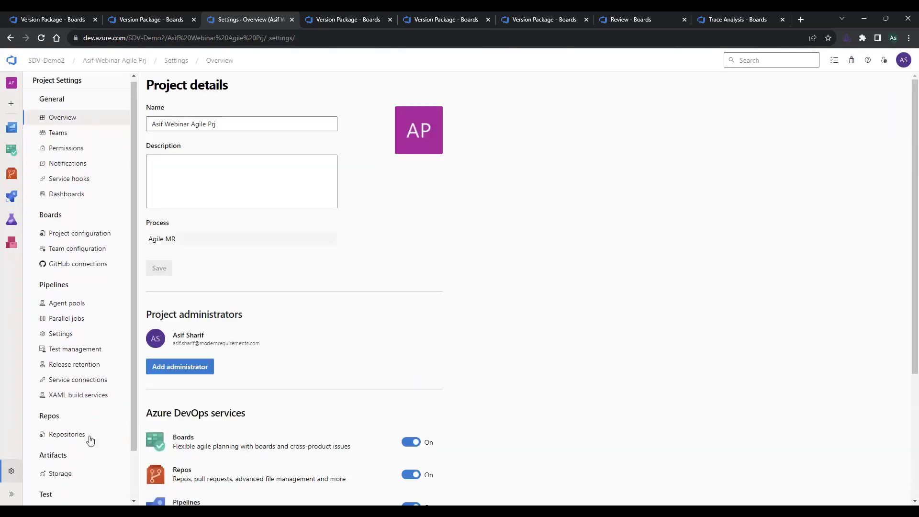
pyautogui.click(85, 498)
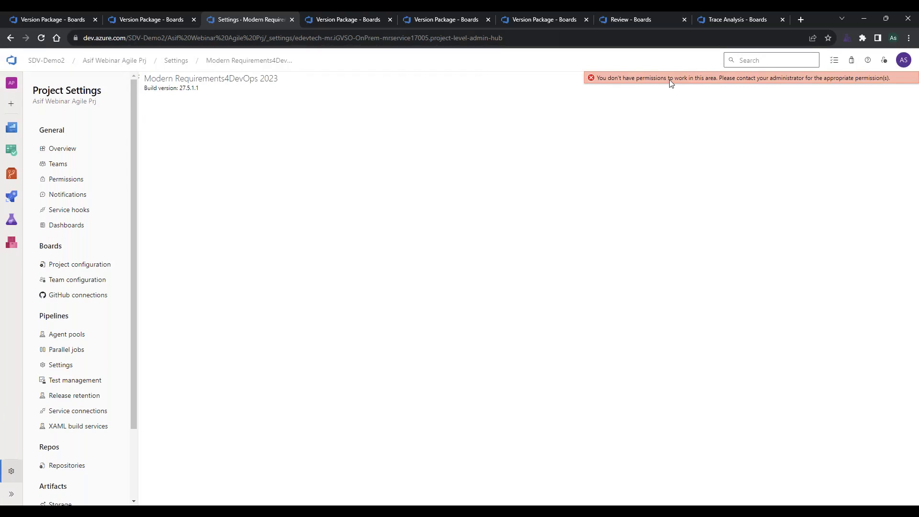
pyautogui.scroll(-3, 63, 421)
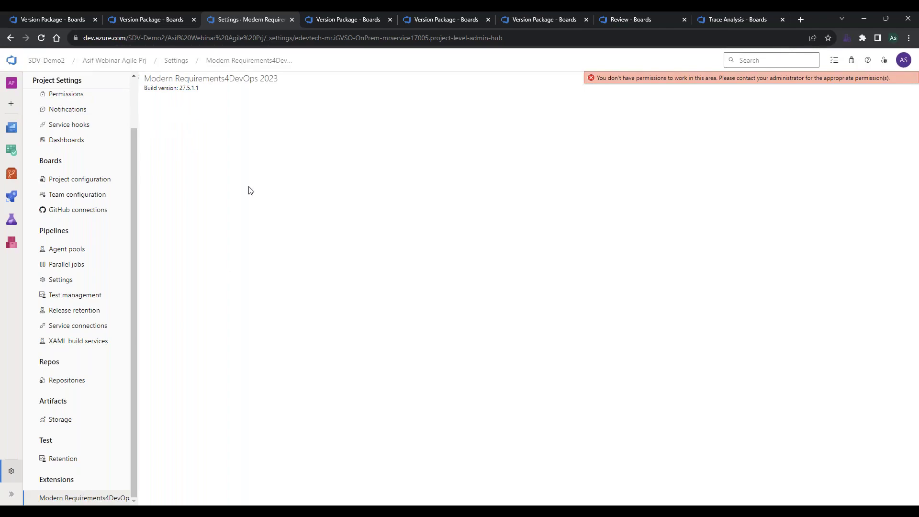
pyautogui.click(174, 18)
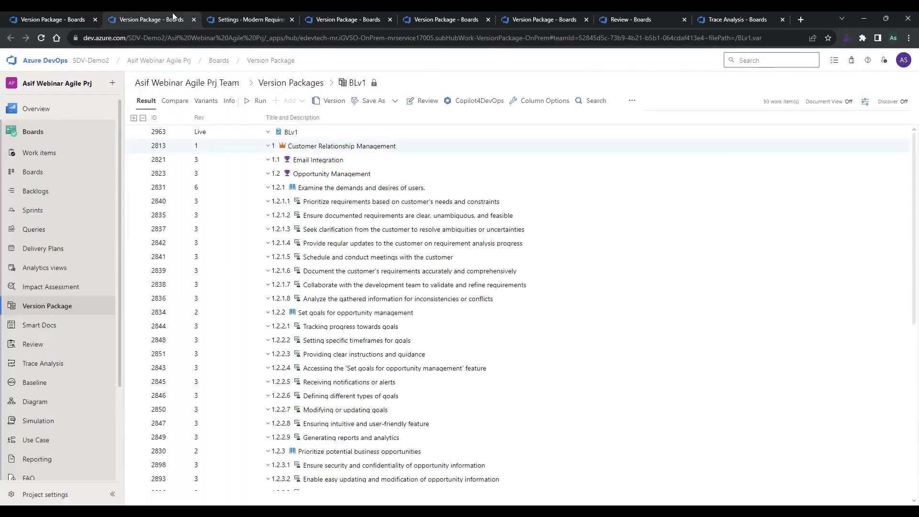